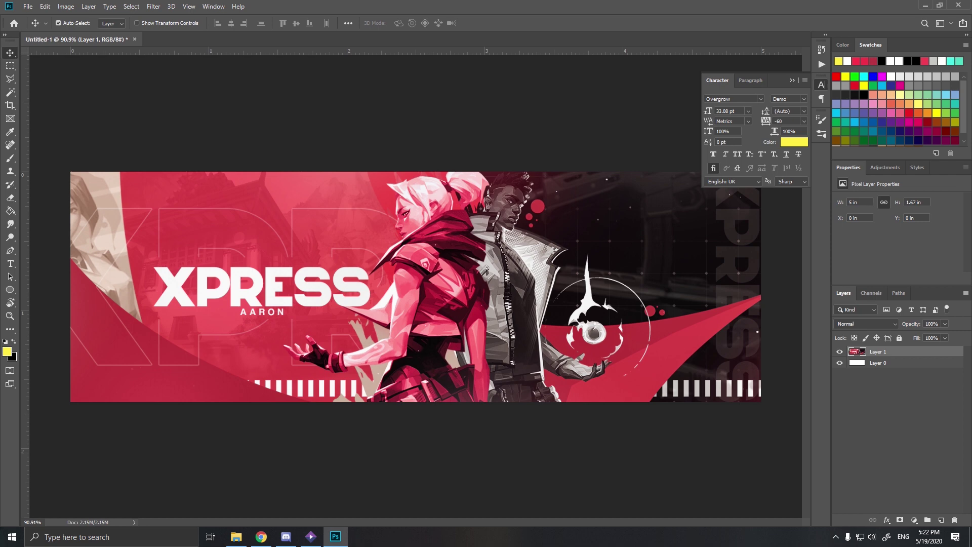
{"action": "key", "text": "alt+Tab"}
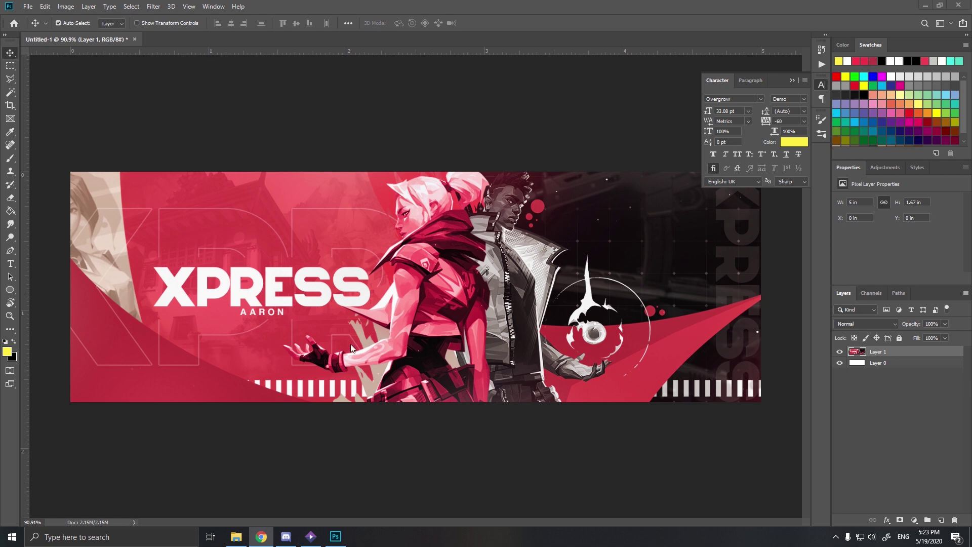
{"action": "left_click", "coordinate": [471, 339]}
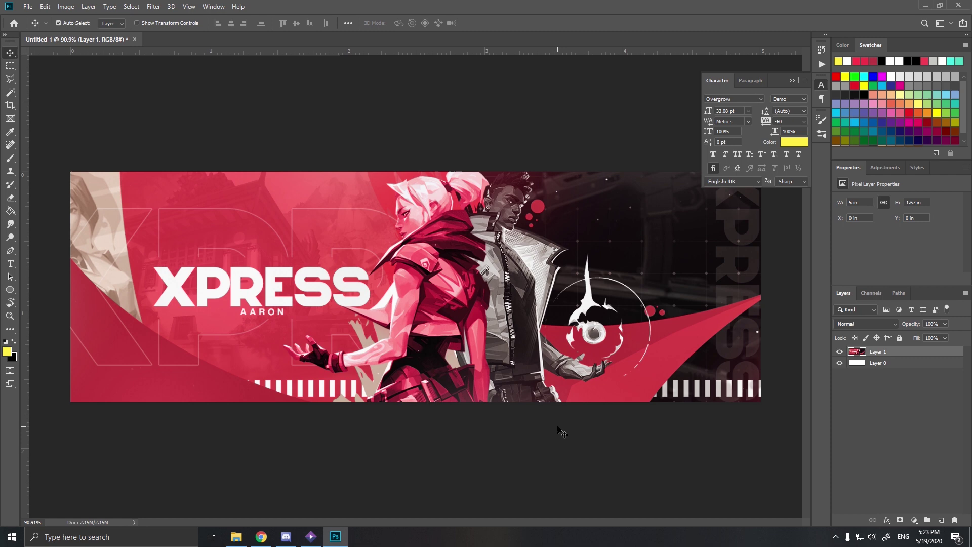
{"action": "key", "text": "ctrl+shift+alt+n"}
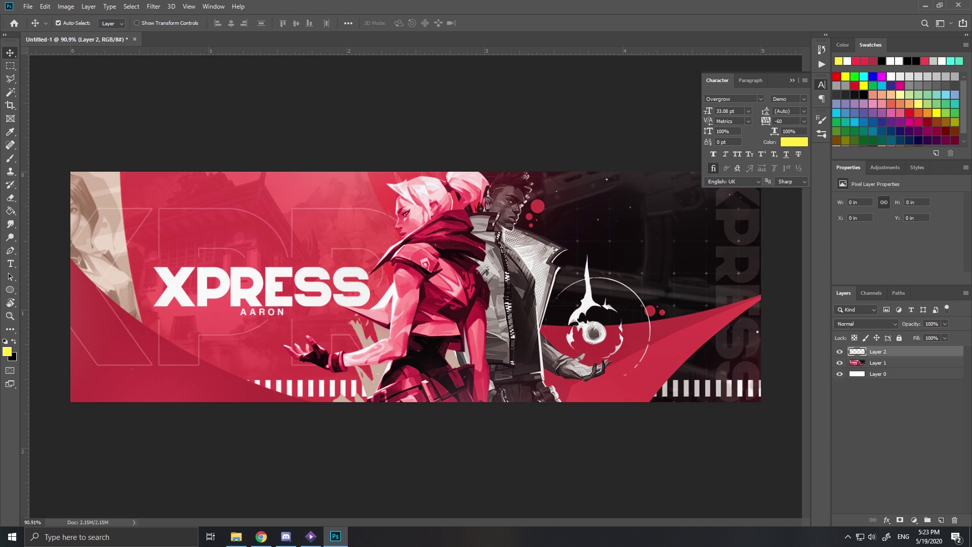
{"action": "key", "text": "alt+Tab"}
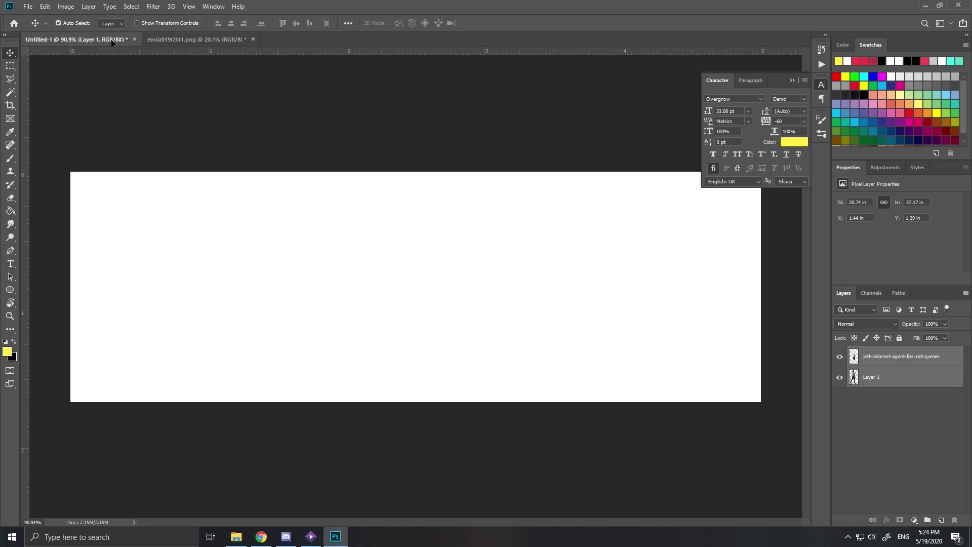
Copy both character cutouts as hidden layers into the Untitled-1 banner and insert a blank layer directly above Layer 1.
{"action": "left_click_drag", "start_coordinate": [401, 287], "coordinate": [459, 413]}
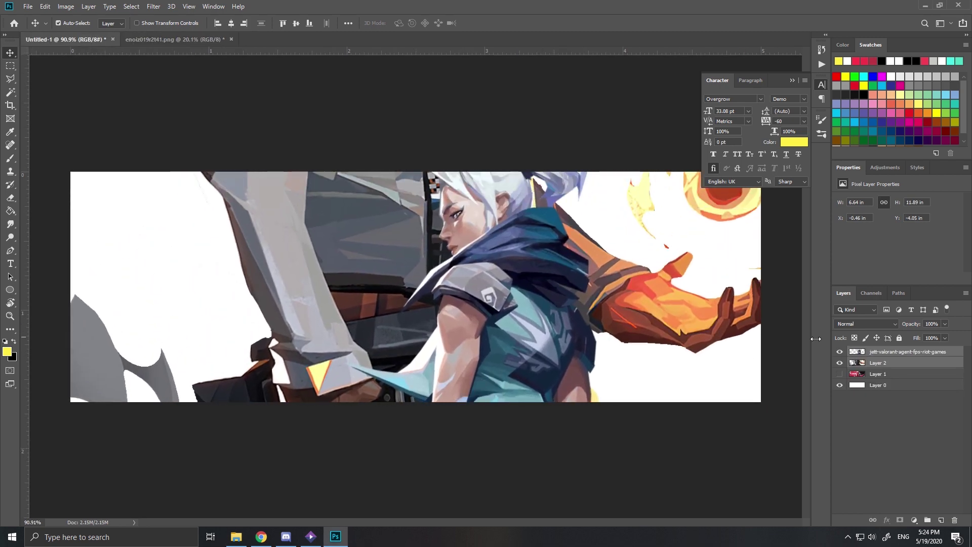
{"action": "left_click", "coordinate": [887, 357]}
{"action": "left_click_drag", "start_coordinate": [840, 352], "coordinate": [839, 363]}
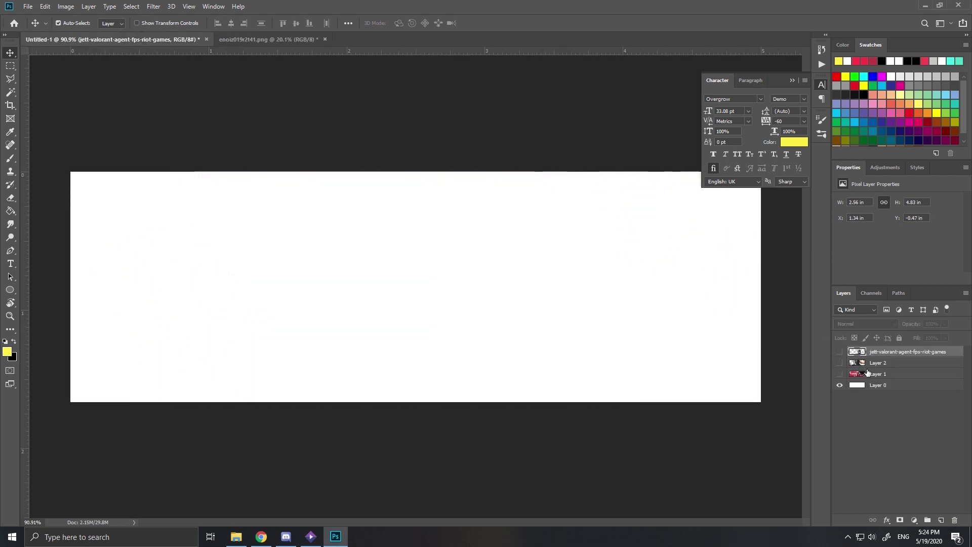
{"action": "left_click", "coordinate": [881, 374]}
{"action": "left_click", "coordinate": [943, 522]}
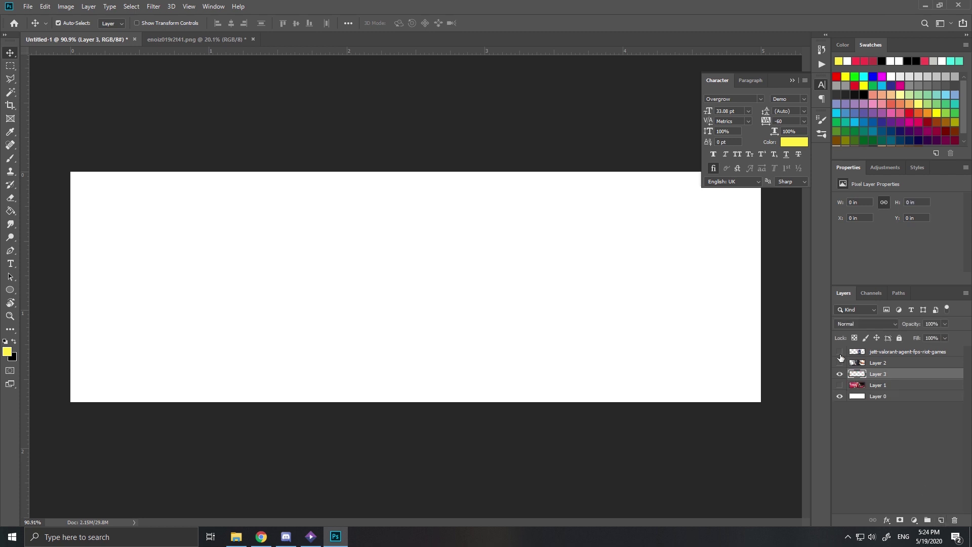
Show Layer 2 and scale its male character down to about 27.89% of its size.
{"action": "left_click", "coordinate": [839, 362]}
{"action": "left_click", "coordinate": [891, 362]}
{"action": "scroll", "coordinate": [443, 265], "scroll_direction": "down", "scroll_amount": 3}
{"action": "key", "text": "ctrl+t"}
{"action": "key", "text": "ctrl+minus"}
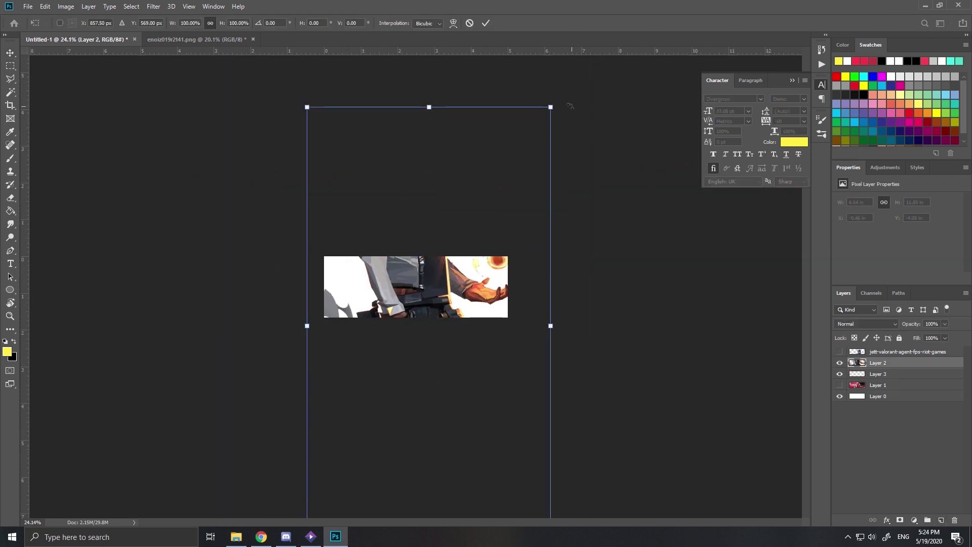
{"action": "left_click_drag", "start_coordinate": [551, 108], "coordinate": [455, 254]}
{"action": "scroll", "coordinate": [450, 304], "scroll_direction": "up", "scroll_amount": 5}
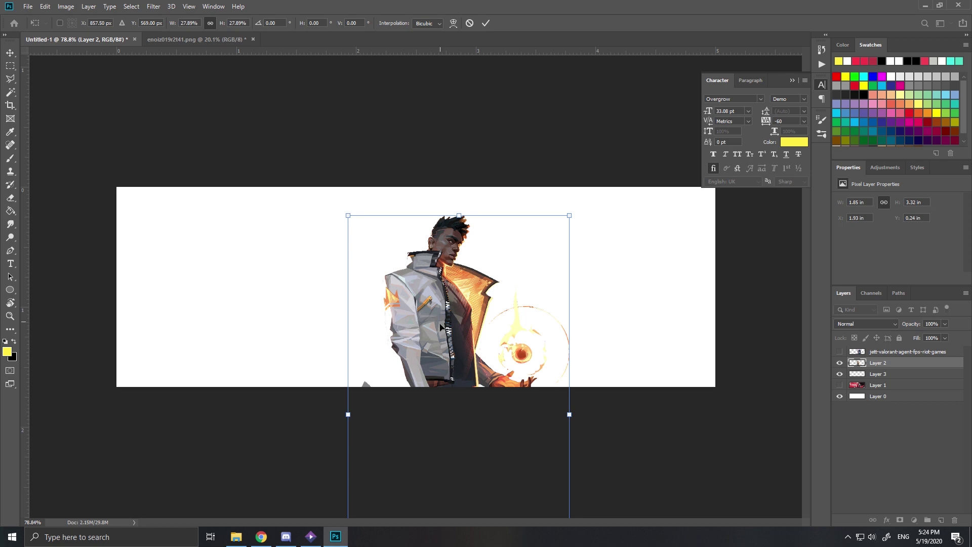
Flip the male character horizontally, resize it to about 1.75 × 3.14 in, and place its head at the banner's top edge.
{"action": "right_click", "coordinate": [455, 306]}
{"action": "left_click", "coordinate": [478, 432]}
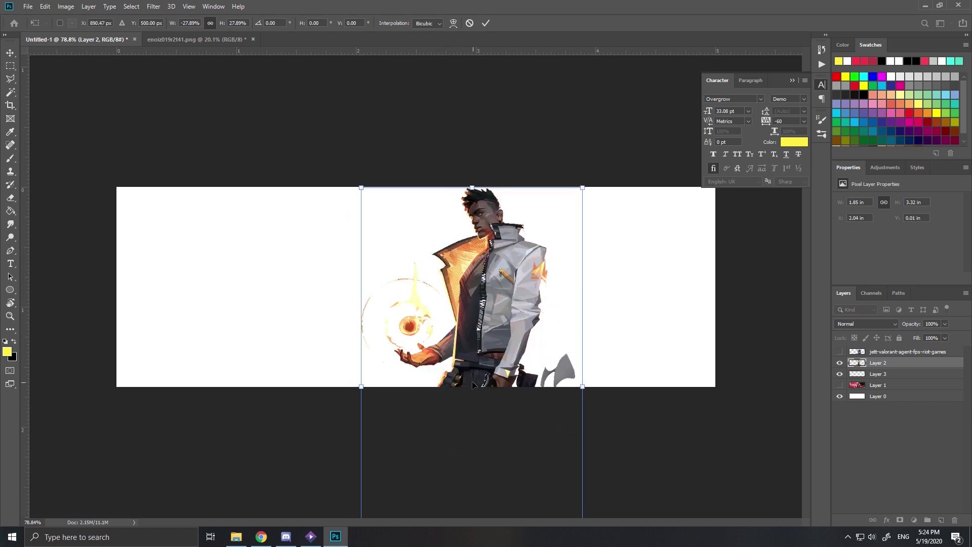
{"action": "left_click_drag", "start_coordinate": [467, 381], "coordinate": [417, 381]}
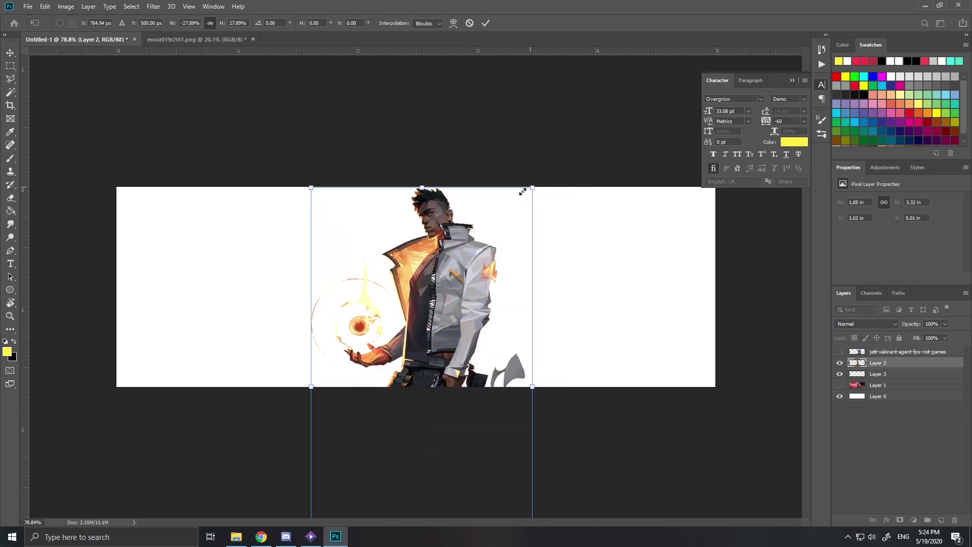
{"action": "left_click_drag", "start_coordinate": [529, 189], "coordinate": [508, 202]}
{"action": "left_click_drag", "start_coordinate": [428, 292], "coordinate": [428, 270]}
{"action": "key", "text": "Return"}
{"action": "scroll", "coordinate": [414, 305], "scroll_direction": "up", "scroll_amount": 4}
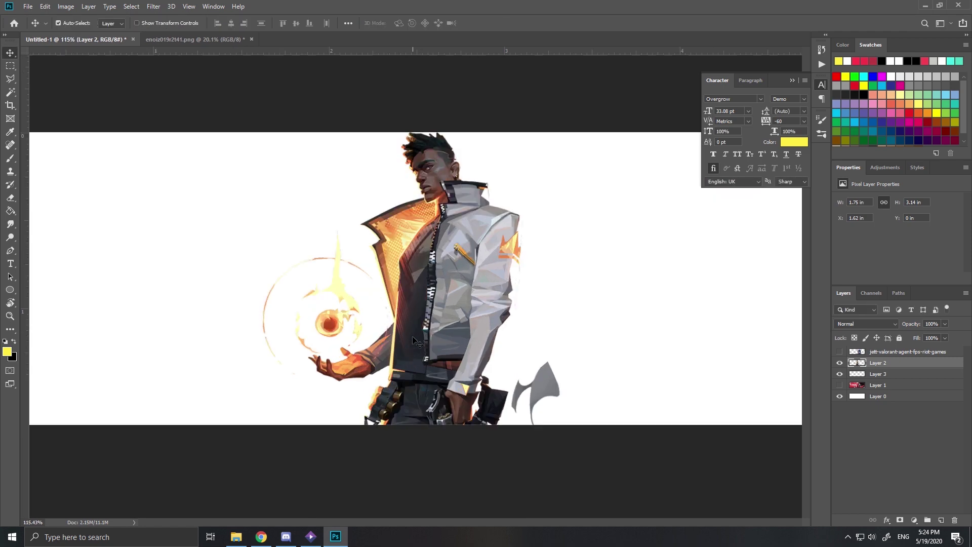
Show the jett-valorant-agent-fps-riot-games layer and flip its character horizontally.
{"action": "scroll", "coordinate": [415, 341], "scroll_direction": "up", "scroll_amount": 2}
{"action": "left_click", "coordinate": [840, 353]}
{"action": "left_click", "coordinate": [793, 354]}
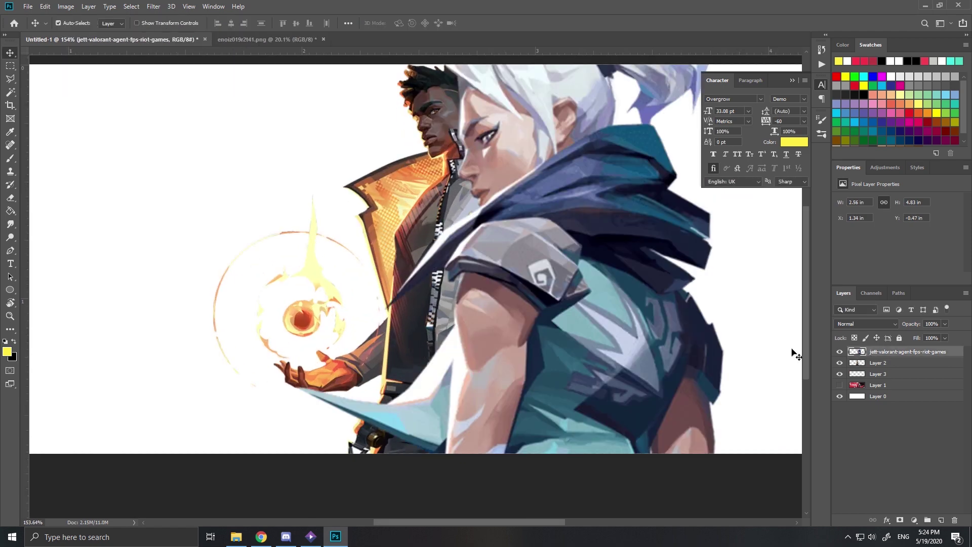
{"action": "key", "text": "ctrl+t"}
{"action": "right_click", "coordinate": [531, 346]}
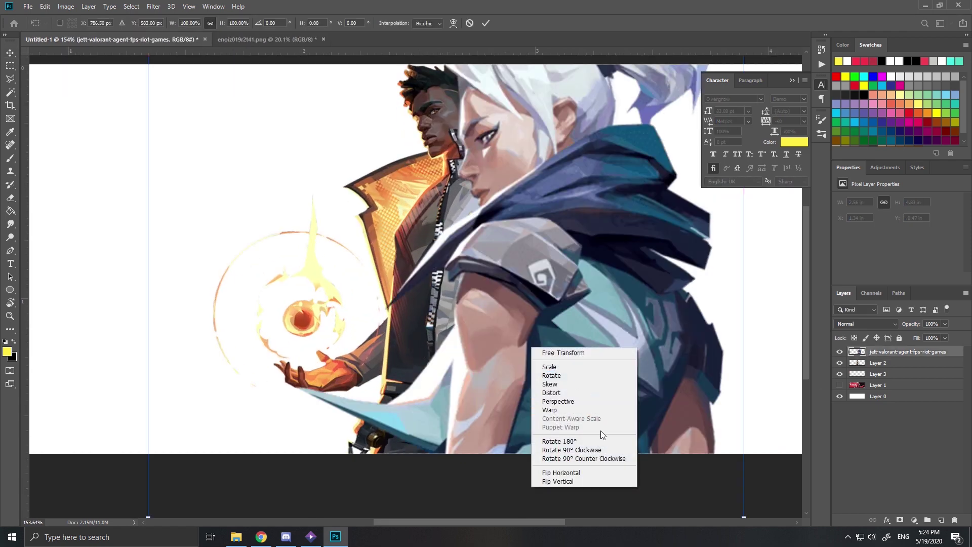
{"action": "left_click", "coordinate": [562, 474]}
Scale the white-haired character down to match the man and place her back to back with him, layered below Layer 2.
{"action": "scroll", "coordinate": [543, 420], "scroll_direction": "down", "scroll_amount": 5}
{"action": "left_click_drag", "start_coordinate": [414, 333], "coordinate": [524, 340]}
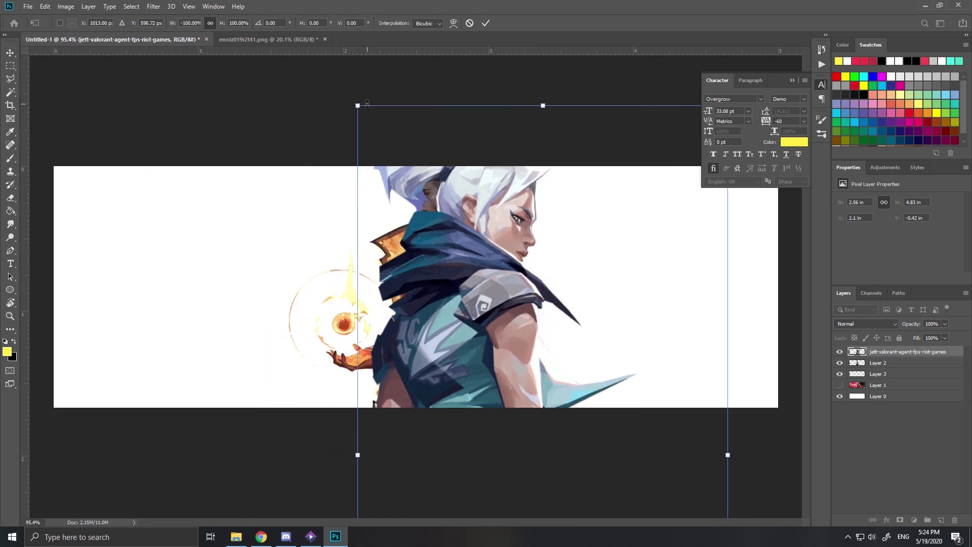
{"action": "left_click_drag", "start_coordinate": [357, 105], "coordinate": [466, 196]}
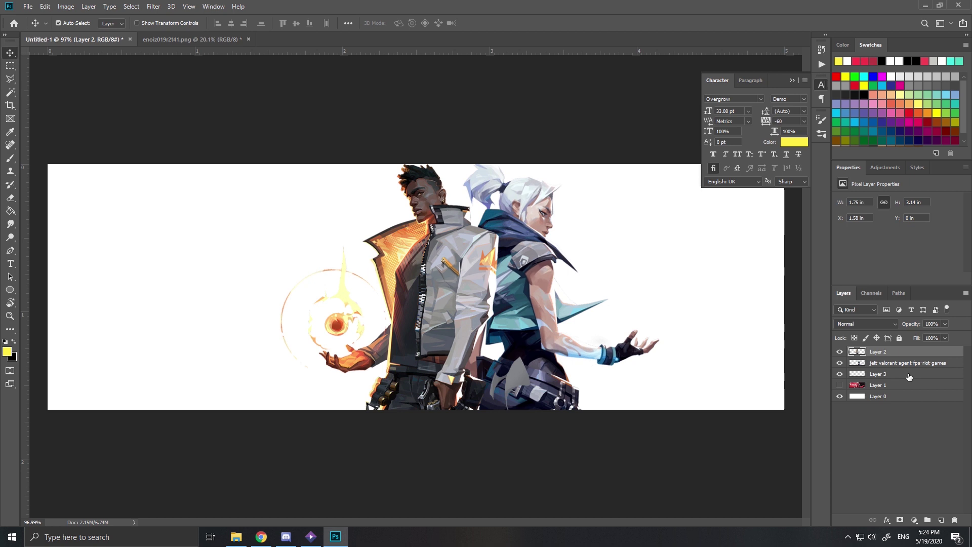
Fill the woman's side of the background near-black on Layer 3 and the man's side orange on a new layer beneath it.
{"action": "left_click", "coordinate": [886, 376]}
{"action": "left_click", "coordinate": [10, 64]}
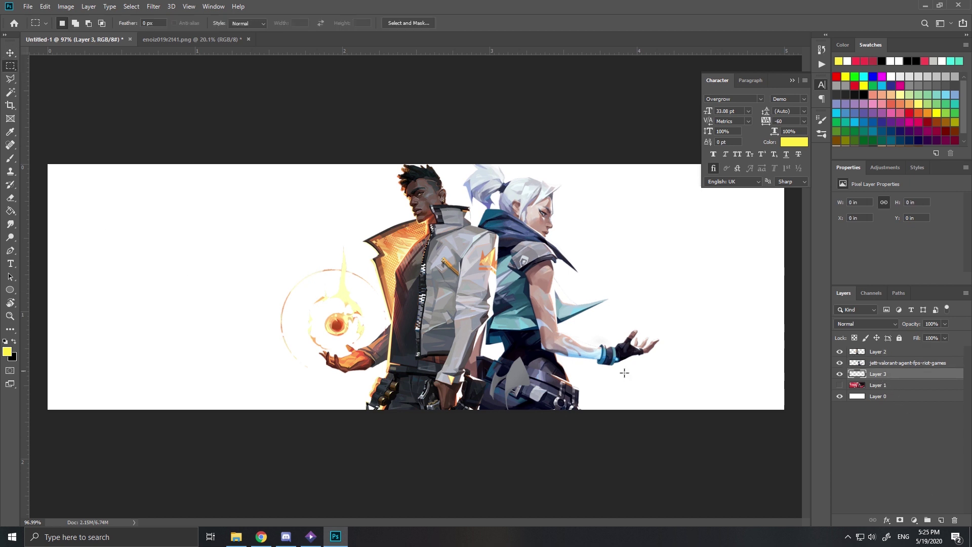
{"action": "left_click_drag", "start_coordinate": [787, 411], "coordinate": [428, 165]}
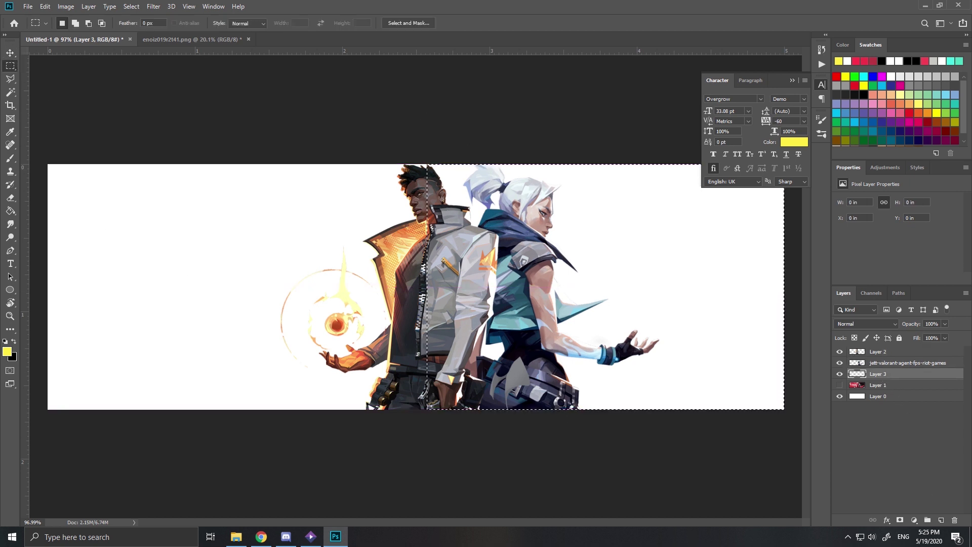
{"action": "left_click", "coordinate": [15, 341]}
{"action": "left_click", "coordinate": [7, 351]}
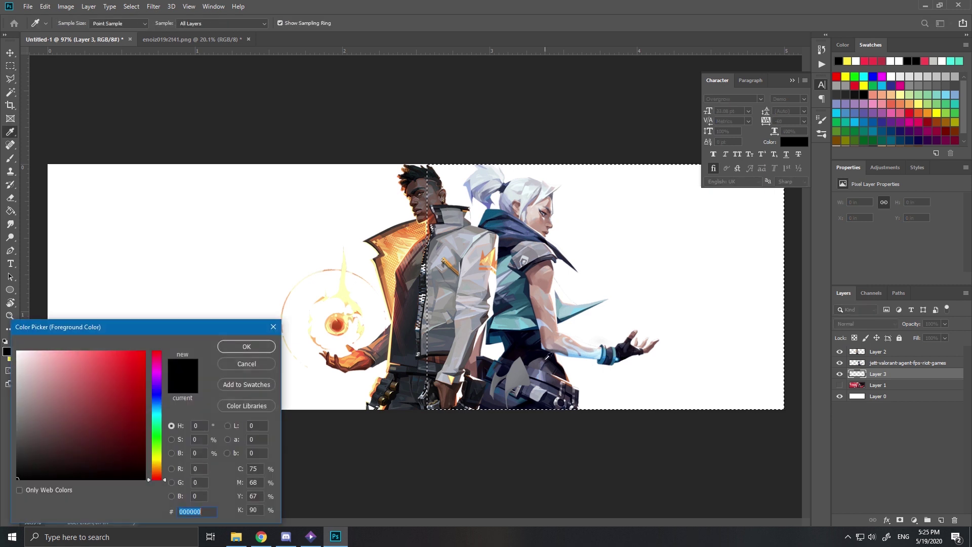
{"action": "left_click", "coordinate": [454, 345]}
{"action": "left_click", "coordinate": [262, 348]}
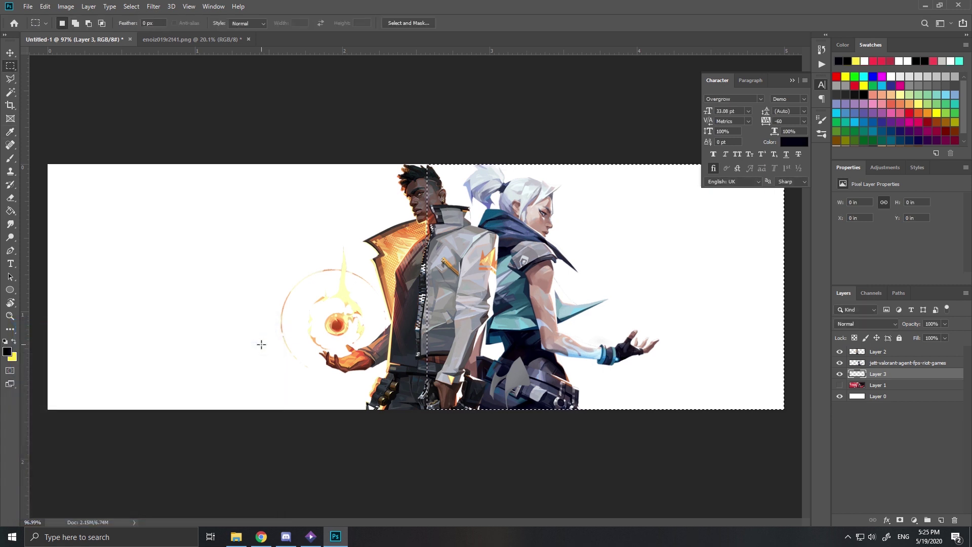
{"action": "key", "text": "alt+BackSpace"}
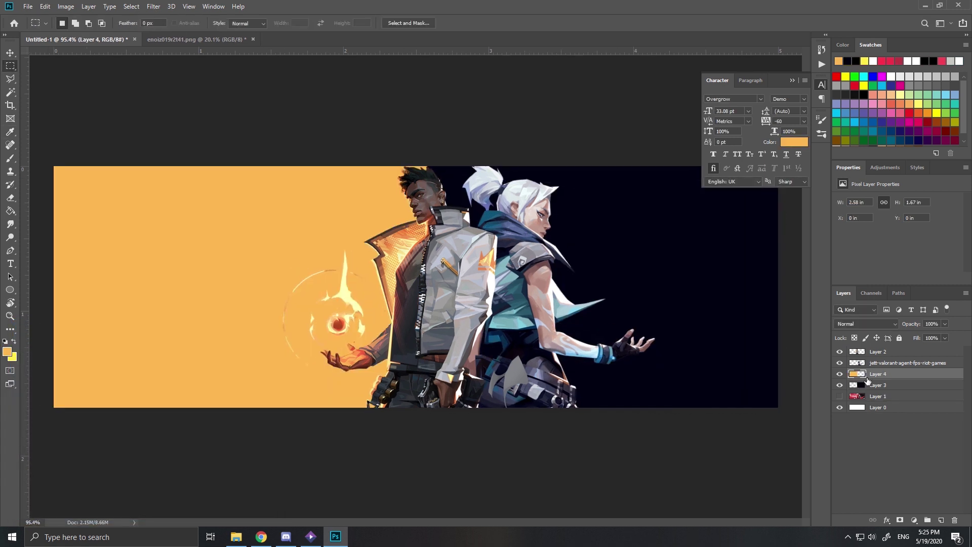
{"action": "left_click_drag", "start_coordinate": [867, 381], "coordinate": [863, 391]}
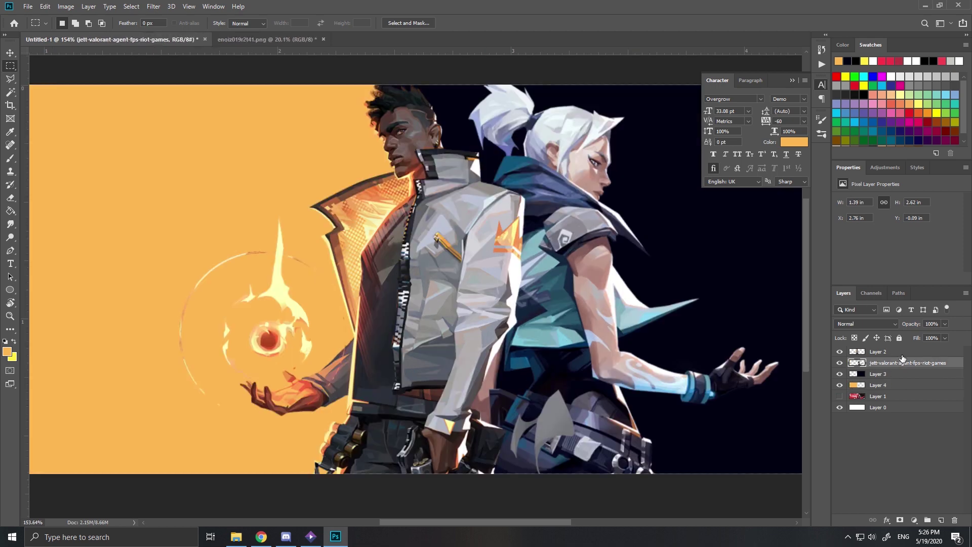
Add a Gradient Map adjustment layer directly above Layer 2.
{"action": "left_click", "coordinate": [878, 352]}
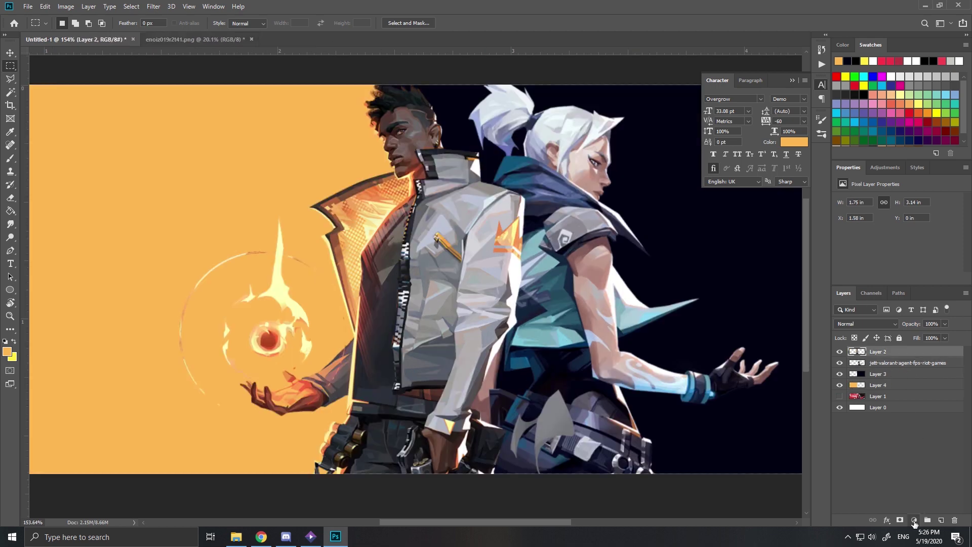
{"action": "left_click", "coordinate": [914, 520]}
{"action": "left_click", "coordinate": [923, 510]}
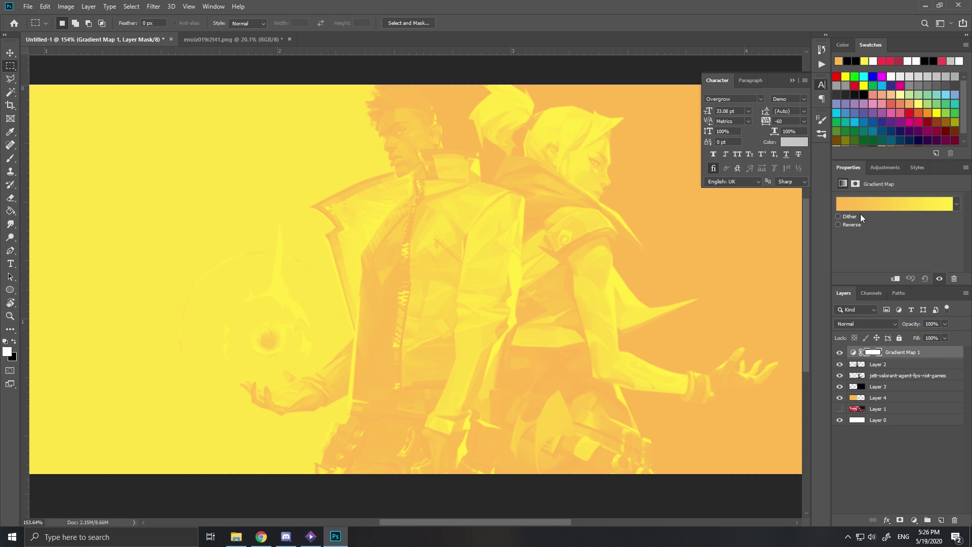
Move the gradient map's yellow stop to 48% and add a red ff4743 stop at 100%.
{"action": "left_click", "coordinate": [870, 203]}
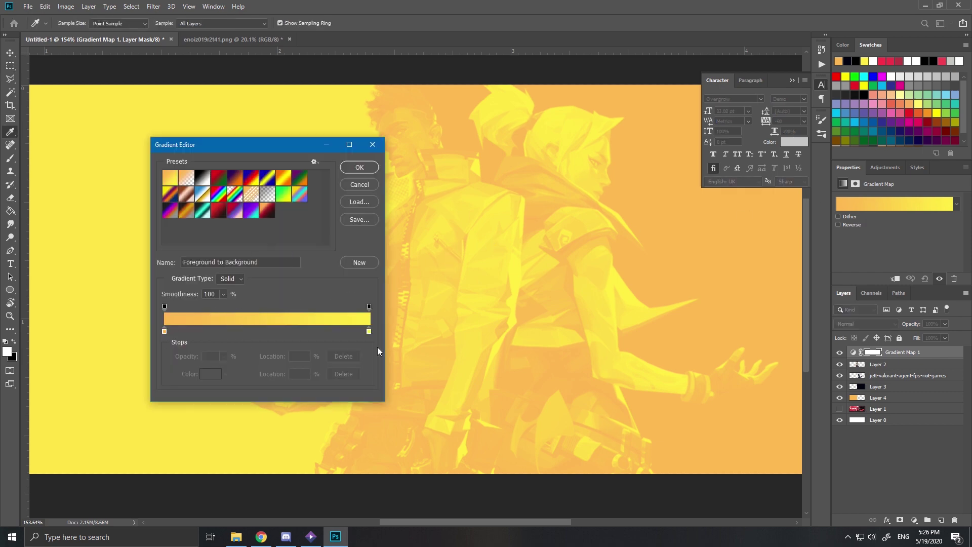
{"action": "left_click_drag", "start_coordinate": [369, 331], "coordinate": [261, 332]}
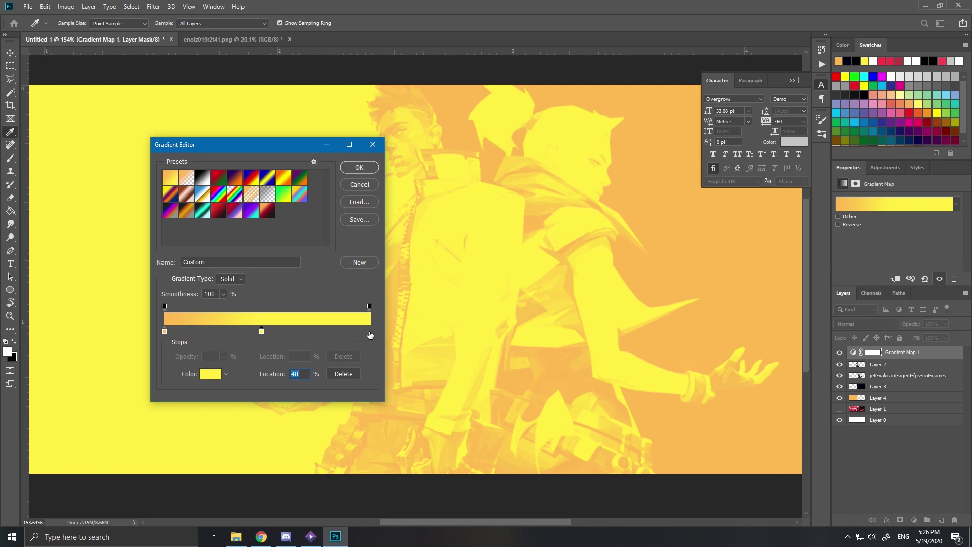
{"action": "left_click", "coordinate": [369, 333]}
{"action": "double_click", "coordinate": [368, 332]}
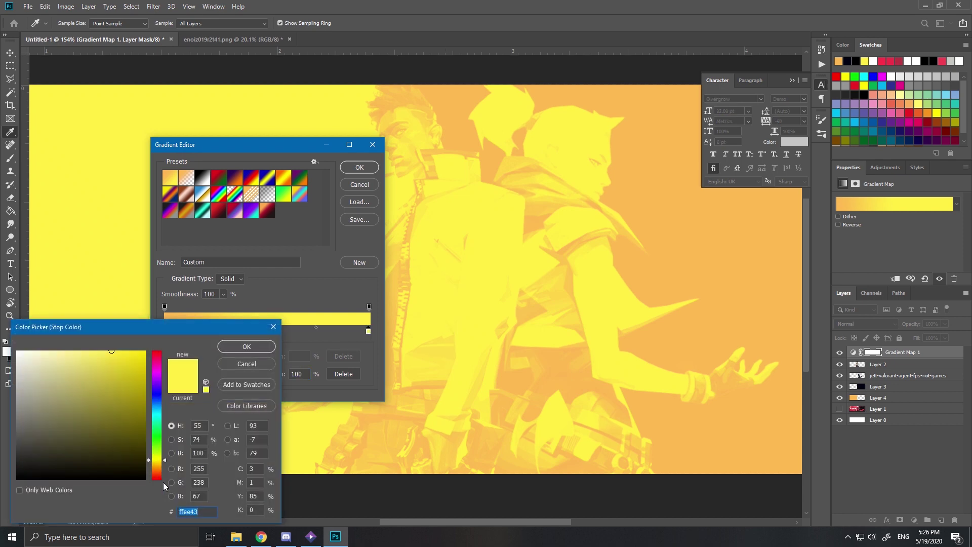
{"action": "left_click", "coordinate": [160, 476]}
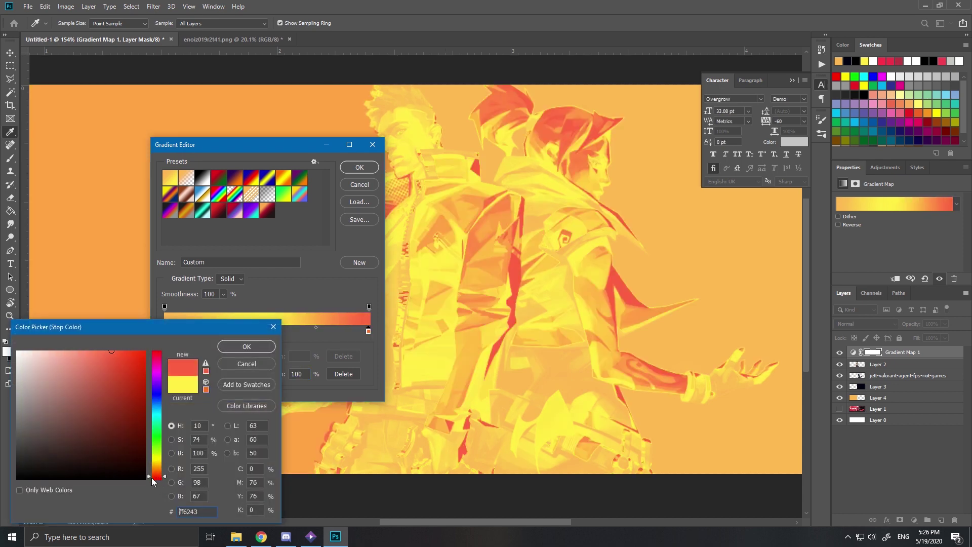
{"action": "left_click", "coordinate": [156, 478]}
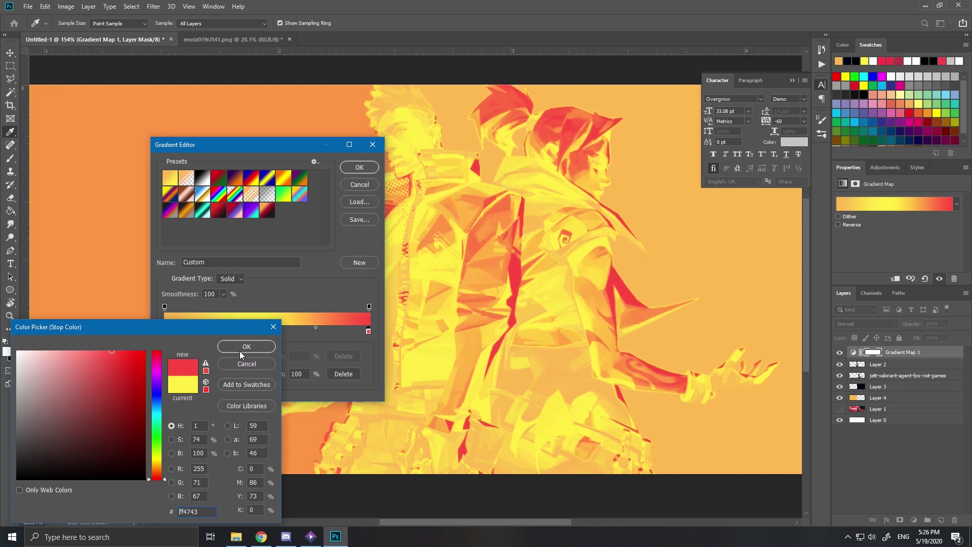
{"action": "left_click", "coordinate": [243, 348]}
Rearrange the gradient stops so yellow sits at 0% and orange at 48%, and apply the gradient.
{"action": "mouse_move", "coordinate": [261, 332]}
{"action": "left_mouse_down"}
{"action": "mouse_move", "coordinate": [188, 333]}
{"action": "mouse_move", "coordinate": [274, 334]}
{"action": "left_mouse_up"}
{"action": "left_click_drag", "start_coordinate": [187, 331], "coordinate": [153, 332]}
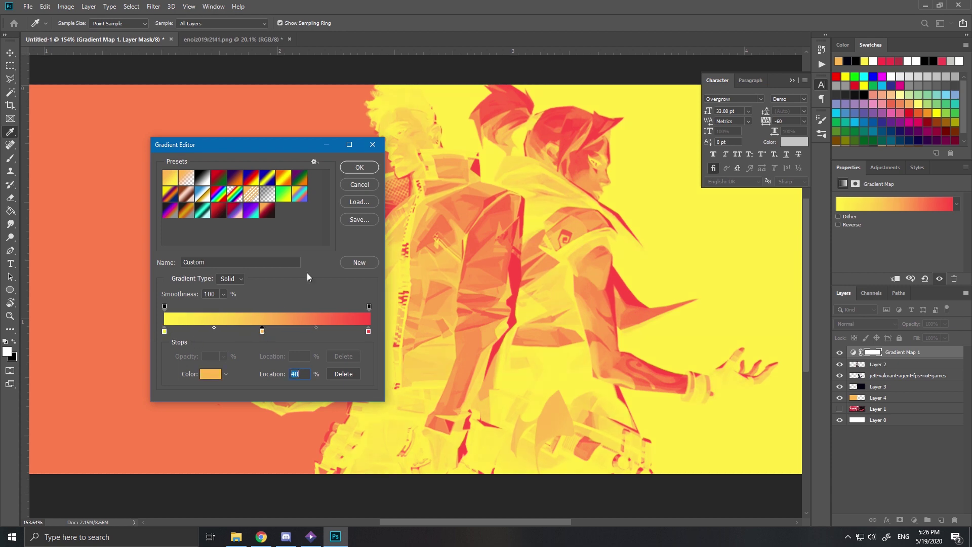
{"action": "left_click", "coordinate": [359, 167]}
Reverse the gradient map and clip it to Layer 2 so it affects only the male character.
{"action": "left_click", "coordinate": [846, 224]}
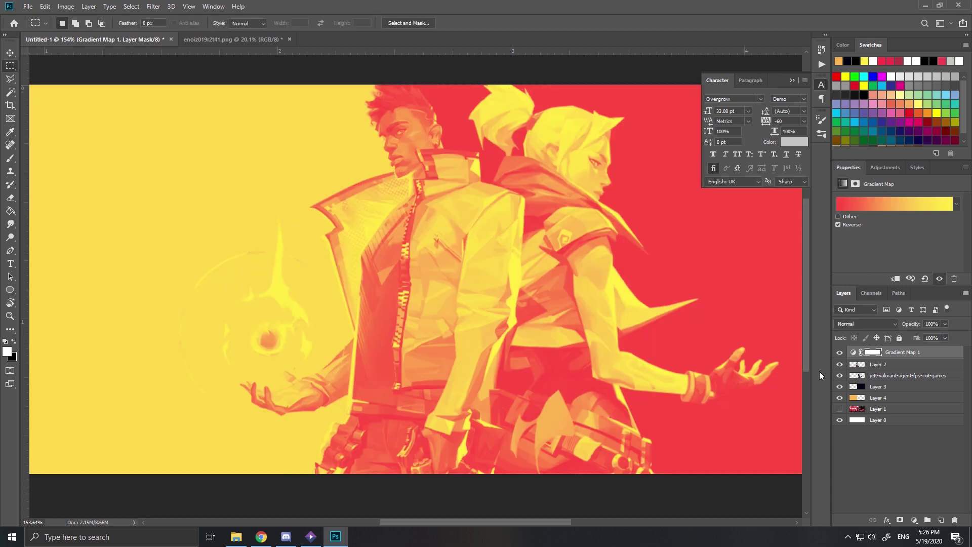
{"action": "left_click", "coordinate": [854, 357], "text": "alt"}
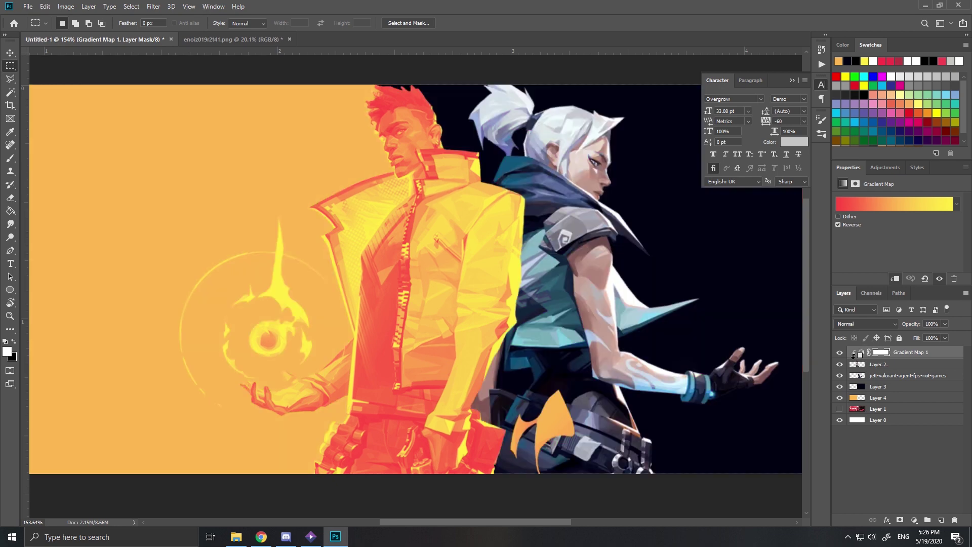
Move the clipped gradient map's yellow stop to 14% and add a white ffffff stop at 0%.
{"action": "scroll", "coordinate": [474, 351], "scroll_direction": "down", "scroll_amount": 3}
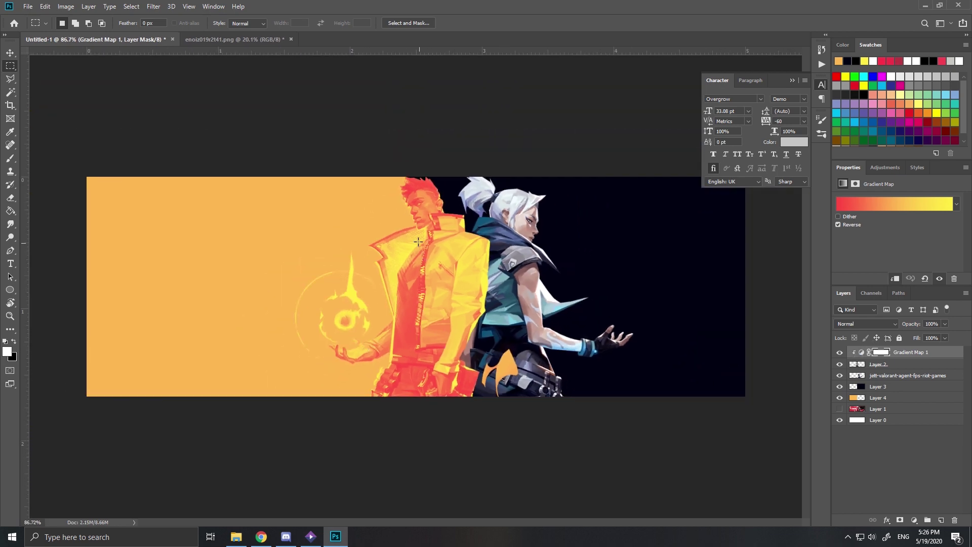
{"action": "scroll", "coordinate": [419, 241], "scroll_direction": "up", "scroll_amount": 2}
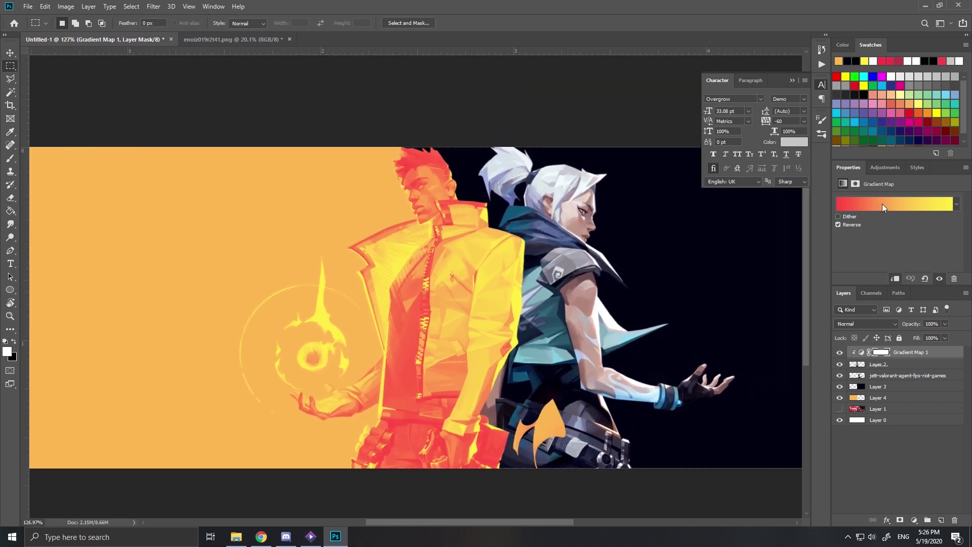
{"action": "left_click", "coordinate": [882, 208]}
{"action": "left_click", "coordinate": [193, 331]}
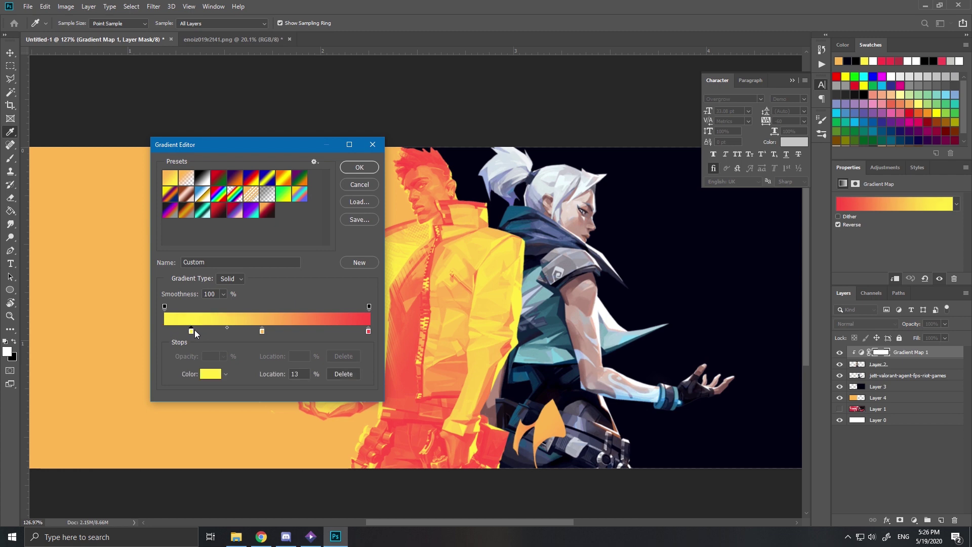
{"action": "left_click", "coordinate": [165, 331]}
{"action": "double_click", "coordinate": [165, 331]}
{"action": "left_click", "coordinate": [18, 351]}
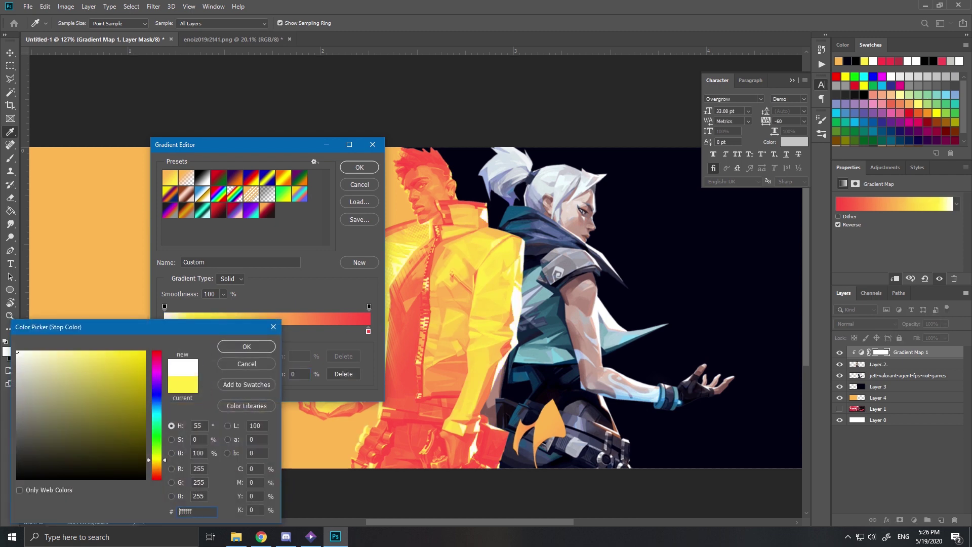
{"action": "left_click", "coordinate": [246, 346]}
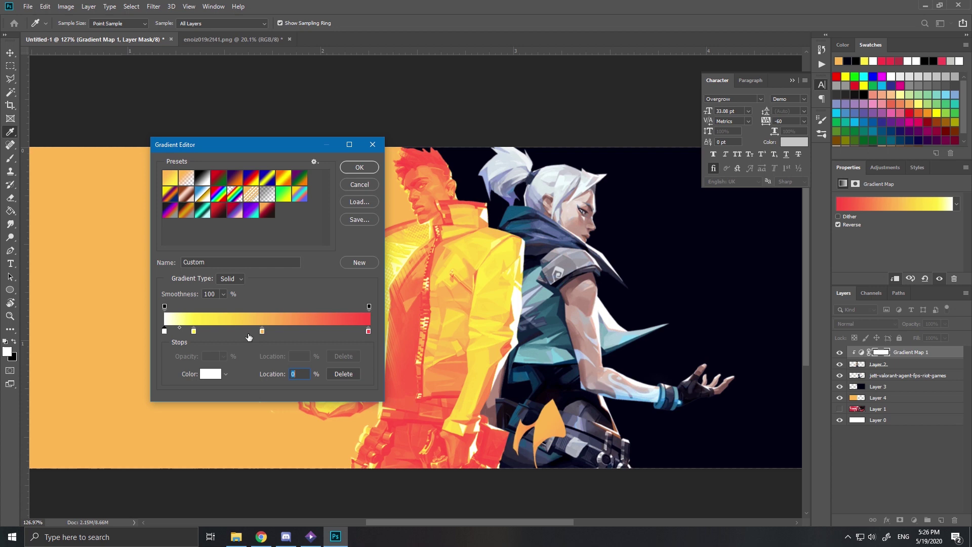
Duplicate the gradient map's red stop slightly inward, recolour the 100% stop dark red 82110e, and close the gradient editor.
{"action": "left_click_drag", "start_coordinate": [368, 331], "coordinate": [346, 331]}
{"action": "left_click", "coordinate": [369, 331]}
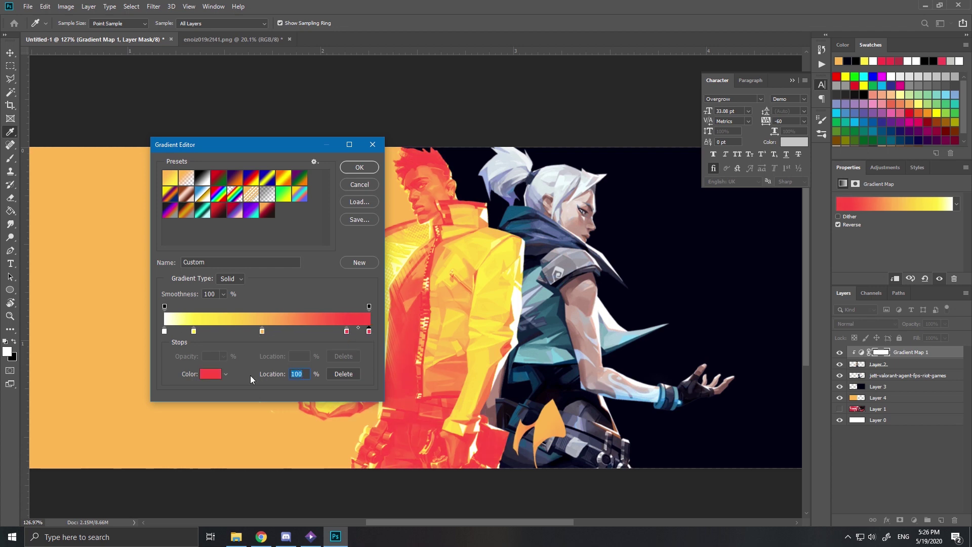
{"action": "left_click", "coordinate": [212, 374]}
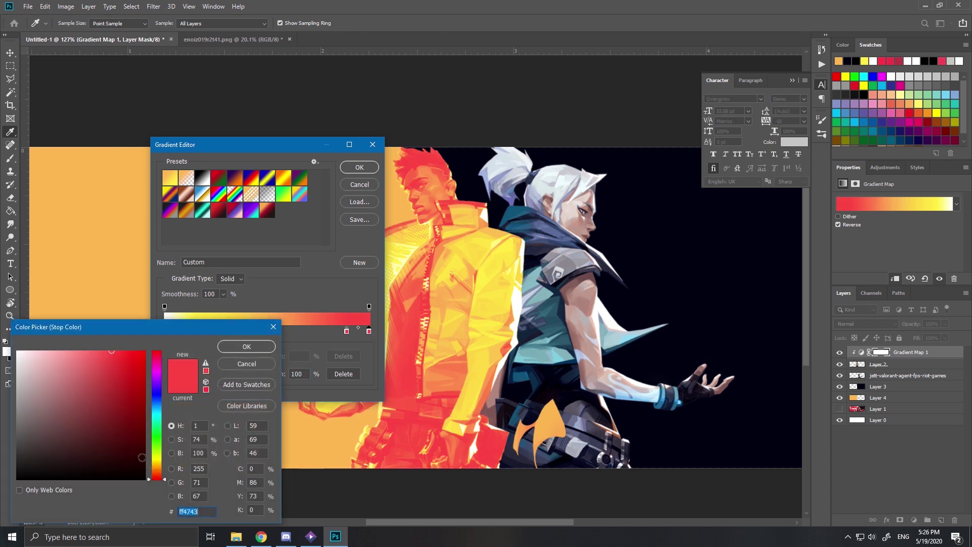
{"action": "left_click", "coordinate": [136, 463]}
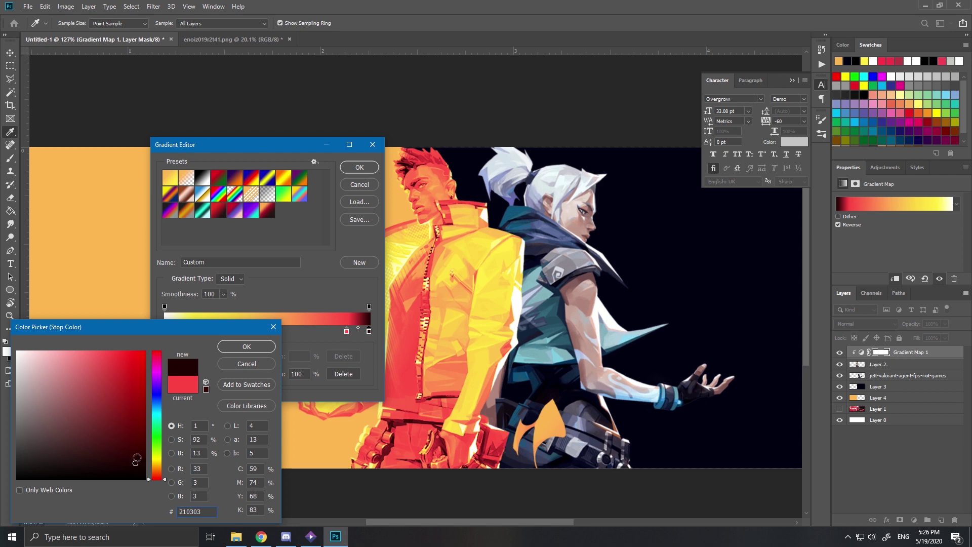
{"action": "left_click_drag", "start_coordinate": [135, 448], "coordinate": [132, 414]}
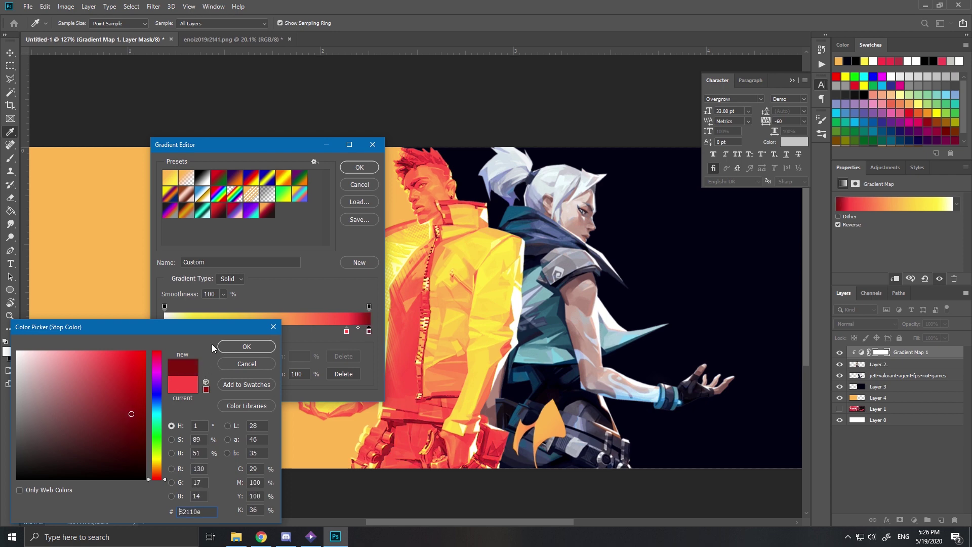
{"action": "left_click", "coordinate": [245, 346]}
{"action": "left_click", "coordinate": [373, 144]}
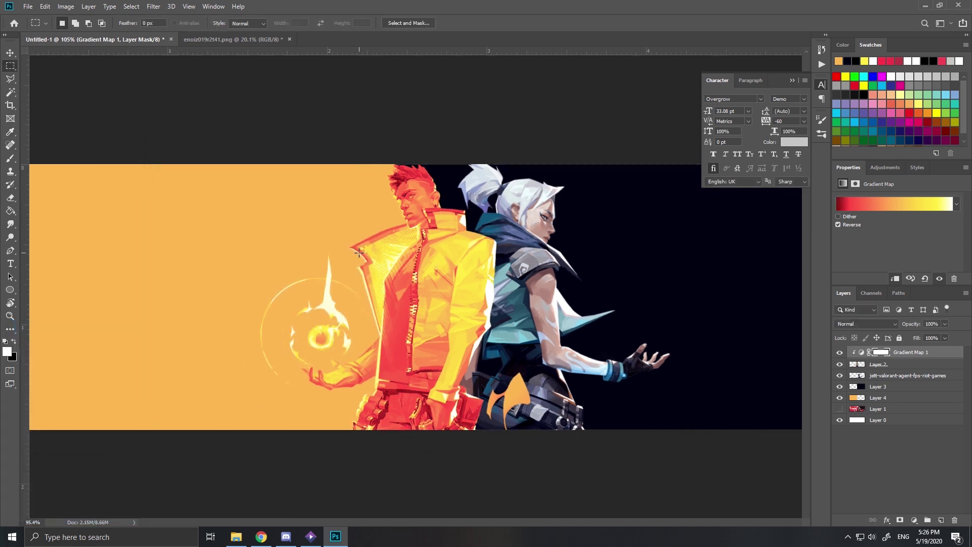
Add a black-to-white gradient map above the female character's layer and clip it to that layer.
{"action": "scroll", "coordinate": [400, 306], "scroll_direction": "up", "scroll_amount": 1}
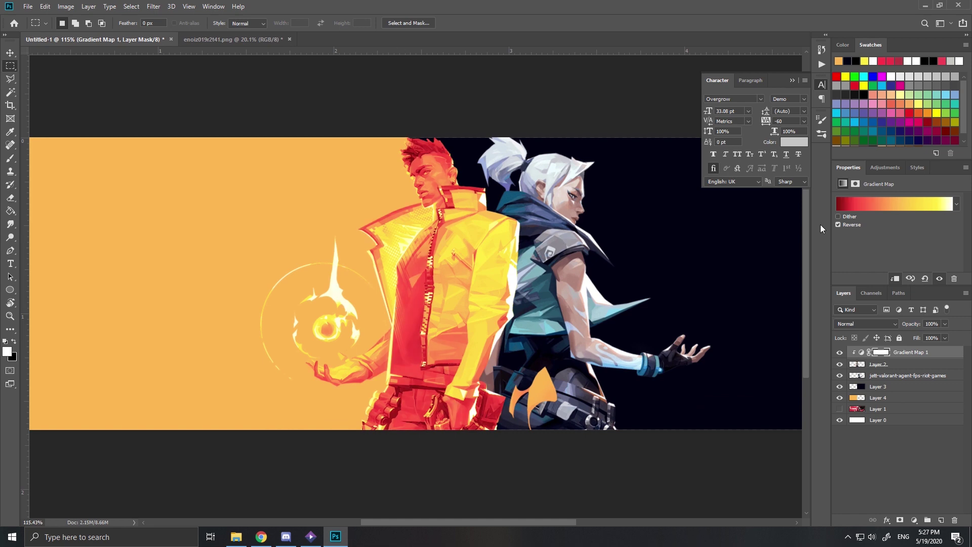
{"action": "left_click", "coordinate": [887, 376]}
{"action": "left_click", "coordinate": [915, 520]}
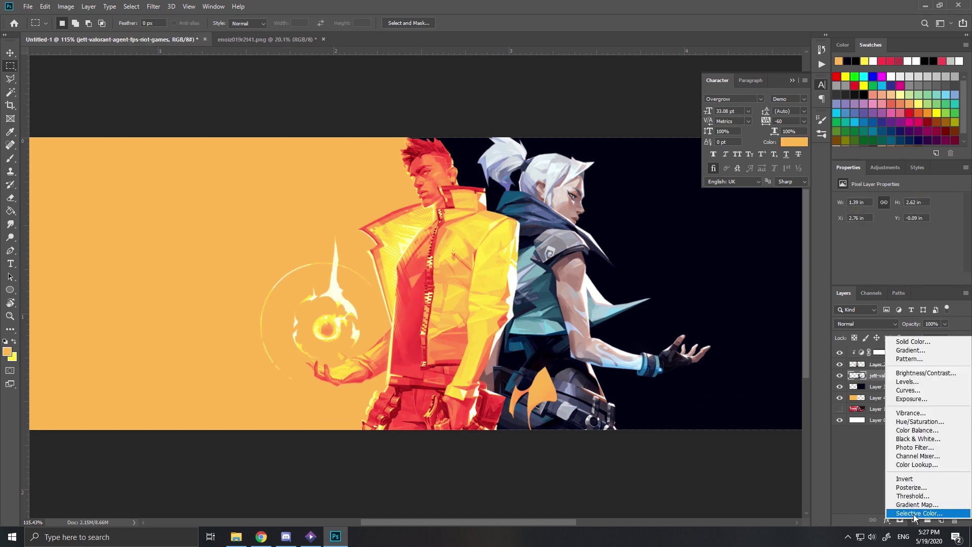
{"action": "left_click", "coordinate": [915, 505]}
{"action": "left_click", "coordinate": [869, 204]}
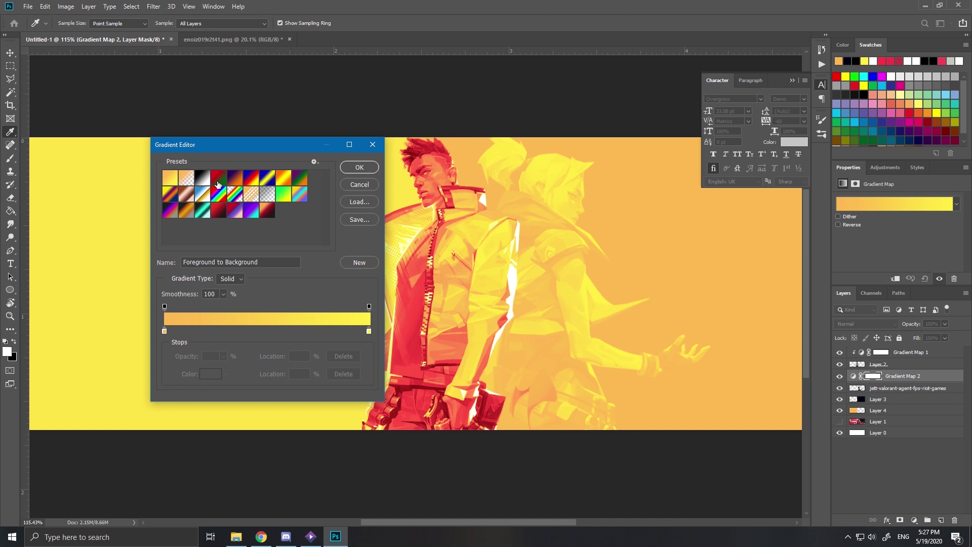
{"action": "left_click", "coordinate": [202, 177]}
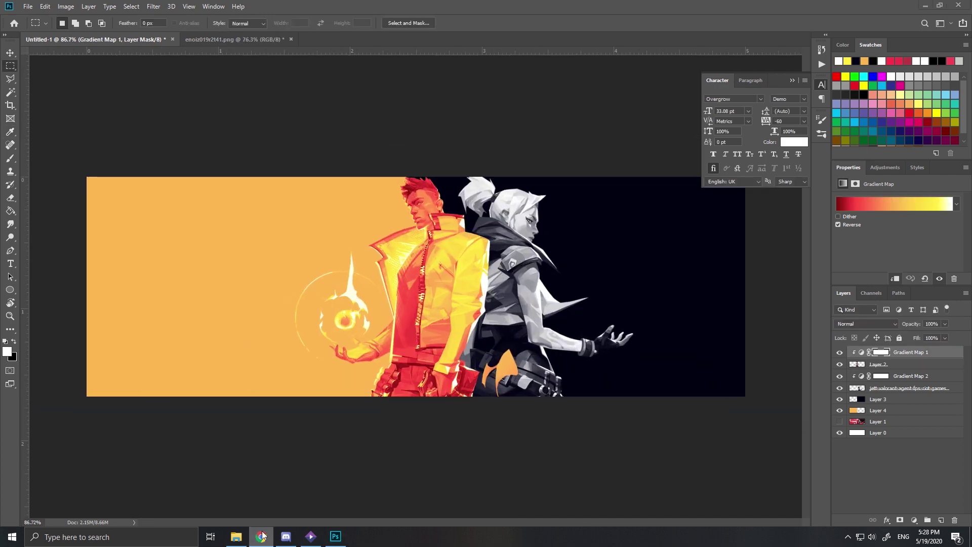
Switch to Chrome and search Google Images for "valaornt map".
{"action": "key", "text": "alt+Tab"}
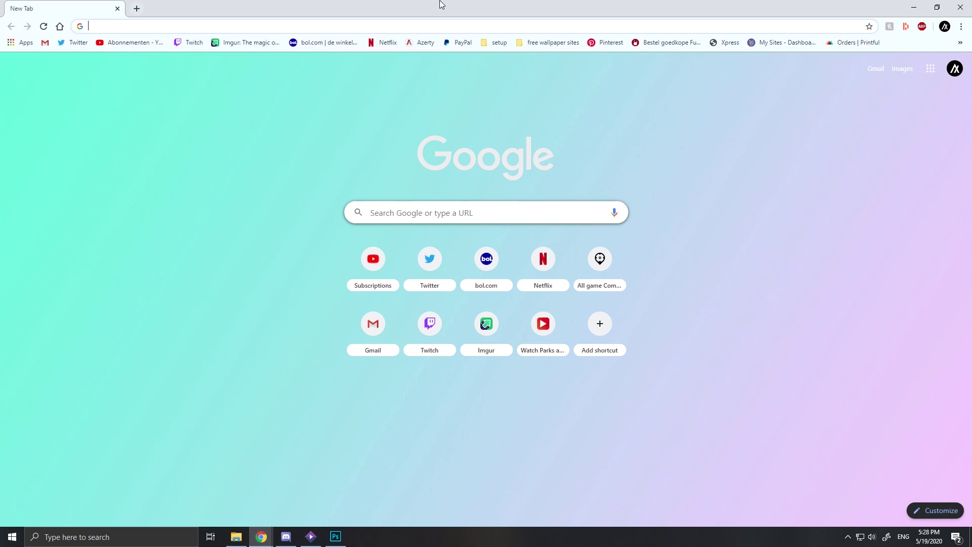
{"action": "type", "text": "valaornt map"}
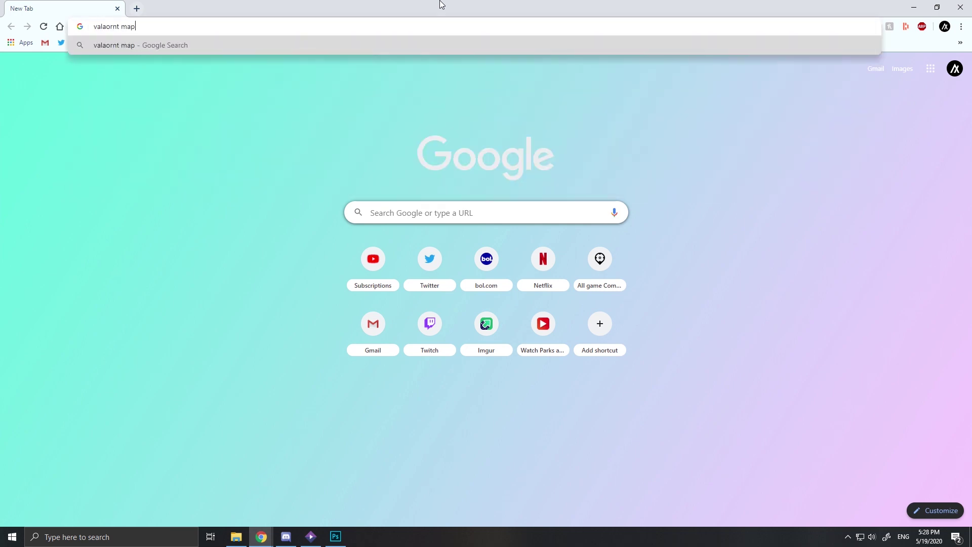
{"action": "key", "text": "Return"}
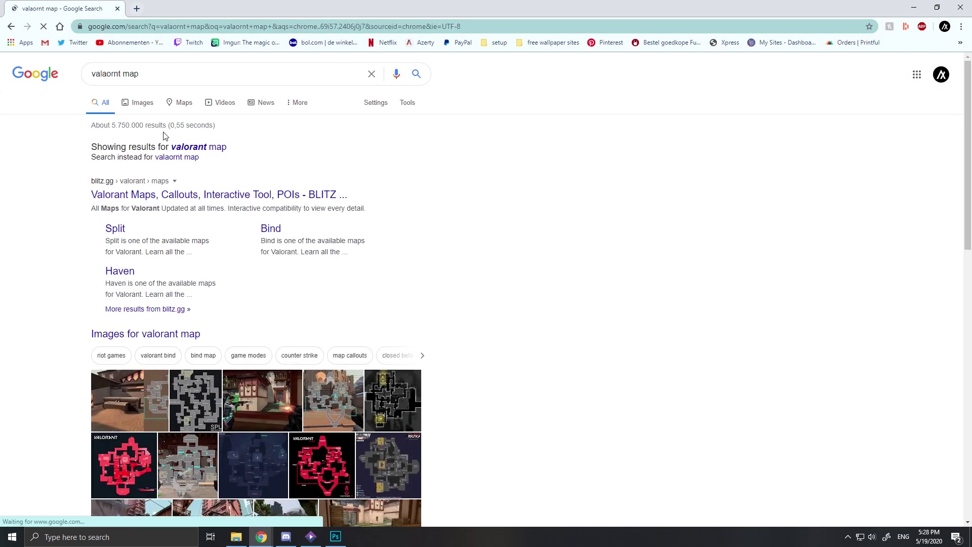
{"action": "left_click", "coordinate": [143, 102]}
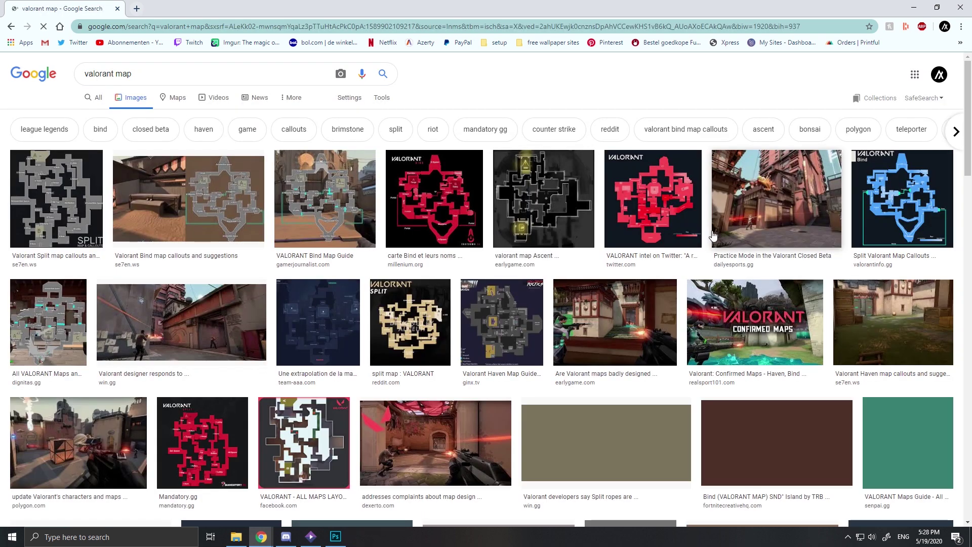
Open the "Practice Mode in the Valorant Closed Beta" street image and copy it.
{"action": "left_click", "coordinate": [727, 219]}
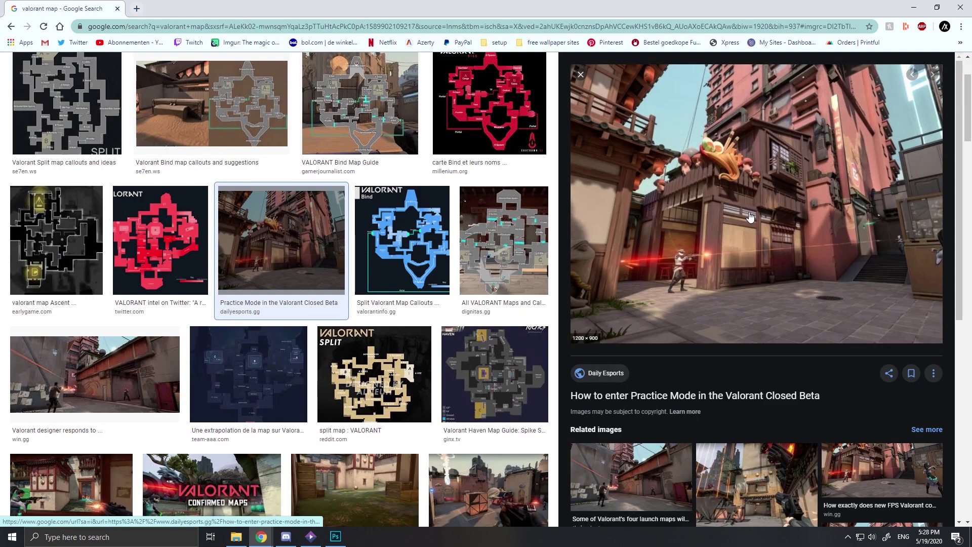
{"action": "right_click", "coordinate": [750, 216]}
{"action": "left_click", "coordinate": [785, 318]}
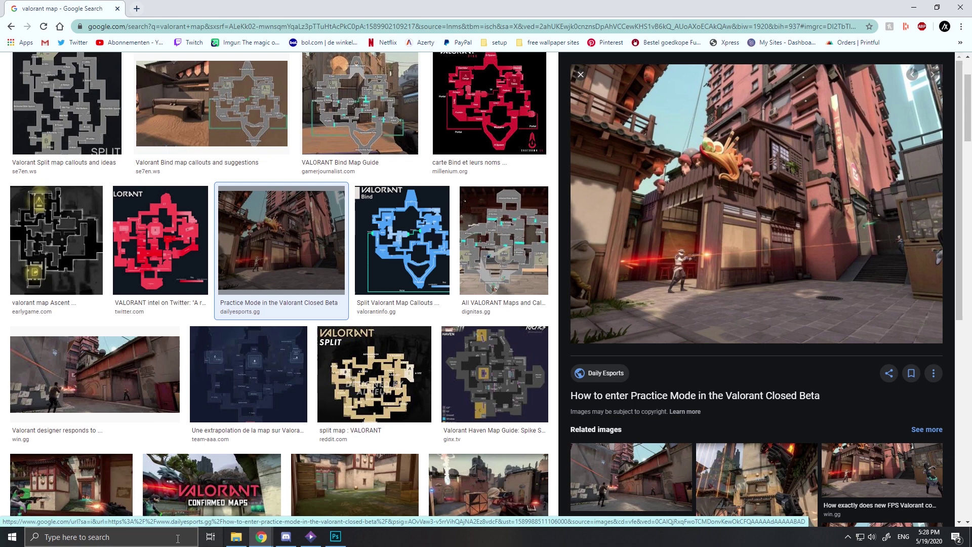
Switch back to Photoshop, paste the street image above Layer 4, and position it over the orange half of the banner.
{"action": "left_click", "coordinate": [335, 536]}
{"action": "left_click", "coordinate": [869, 411]}
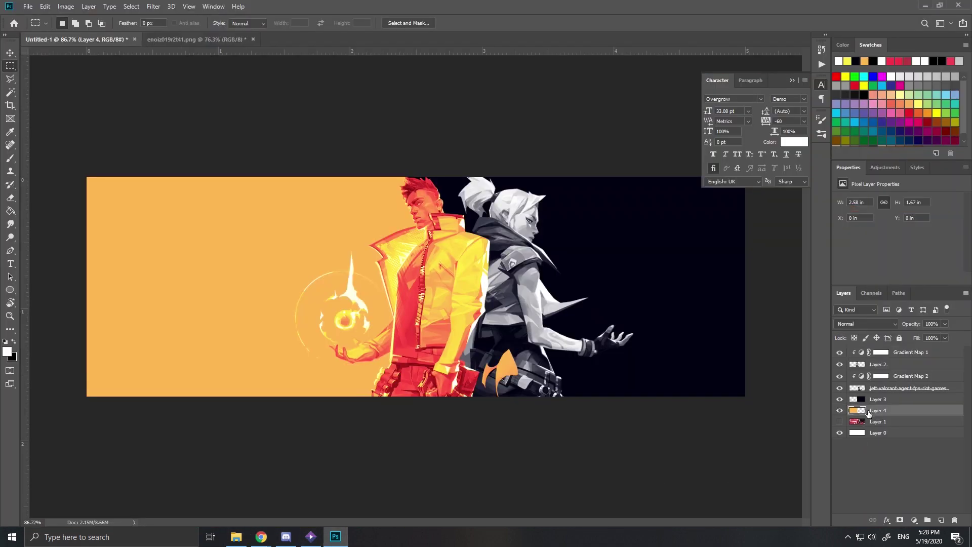
{"action": "key", "text": "ctrl+v"}
{"action": "key", "text": "ctrl+t"}
{"action": "left_click_drag", "start_coordinate": [274, 324], "coordinate": [145, 308]}
{"action": "key", "text": "Return"}
{"action": "key", "text": "m"}
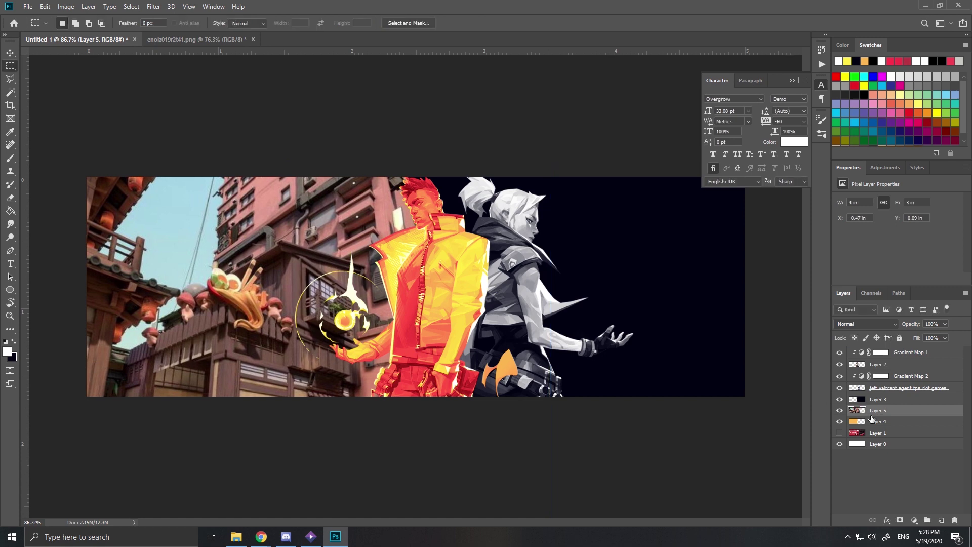
Clip the street image to Layer 4 and set it to Luminosity blending at 10% opacity.
{"action": "left_click", "coordinate": [861, 412], "text": "alt"}
{"action": "left_click", "coordinate": [865, 327]}
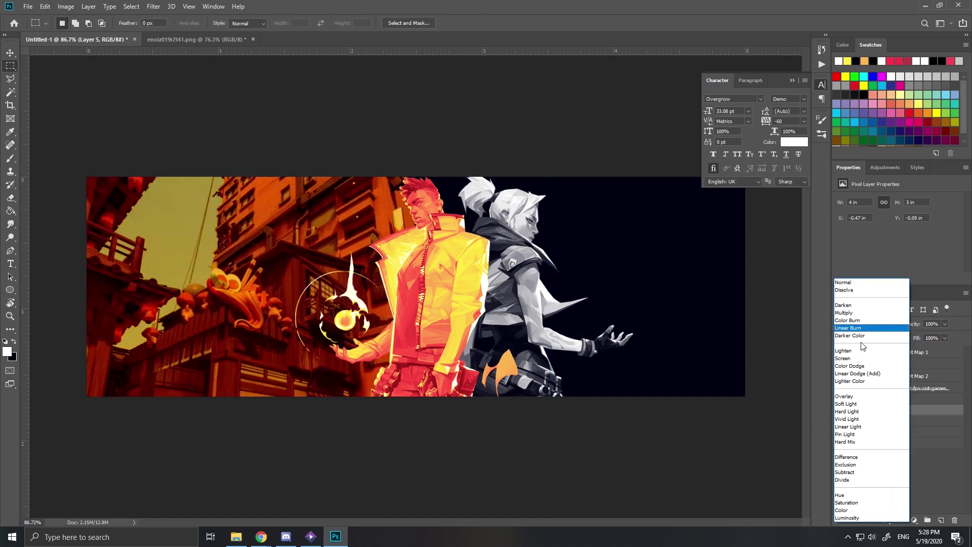
{"action": "left_click", "coordinate": [847, 518]}
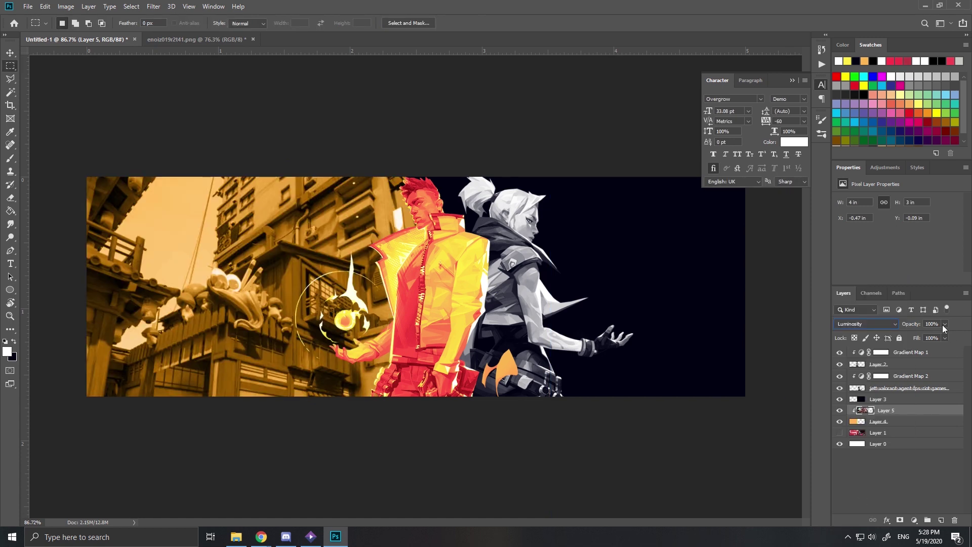
{"action": "left_click", "coordinate": [944, 328]}
{"action": "type", "text": "10"}
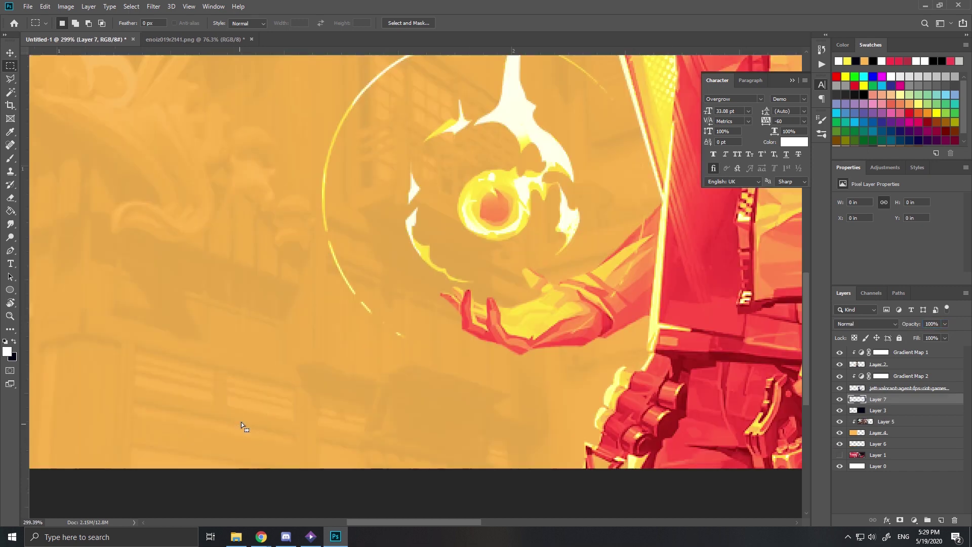
Create a white-filled vertical bar about 0.03 by 0.1 in near the lower edge of the orange half.
{"action": "left_click_drag", "start_coordinate": [242, 425], "coordinate": [226, 380]}
{"action": "key", "text": "alt+BackSpace"}
{"action": "key", "text": "ctrl+d"}
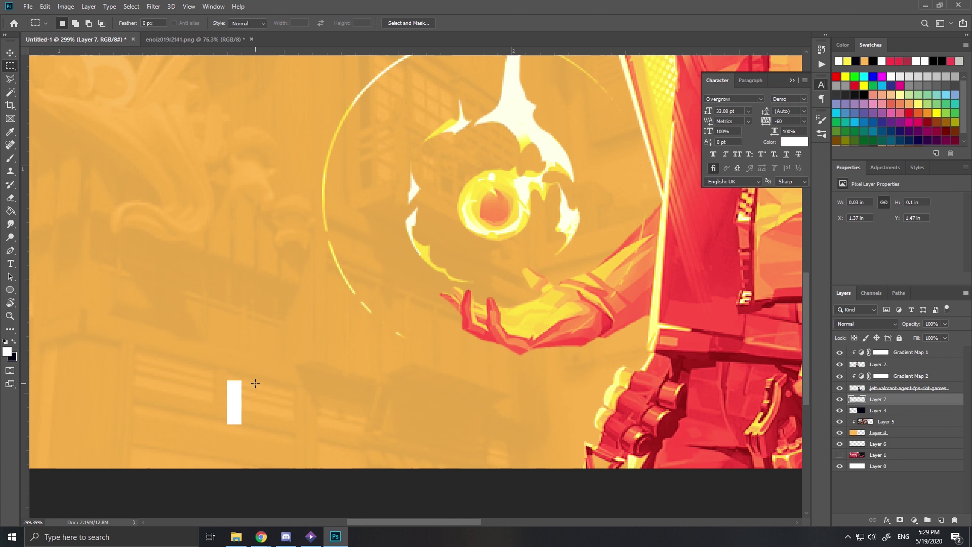
Duplicate the small white bar, place the copy in line beside it, and merge the two layers.
{"action": "scroll", "coordinate": [255, 383], "scroll_direction": "down", "scroll_amount": 6}
{"action": "scroll", "coordinate": [263, 383], "scroll_direction": "up", "scroll_amount": 5}
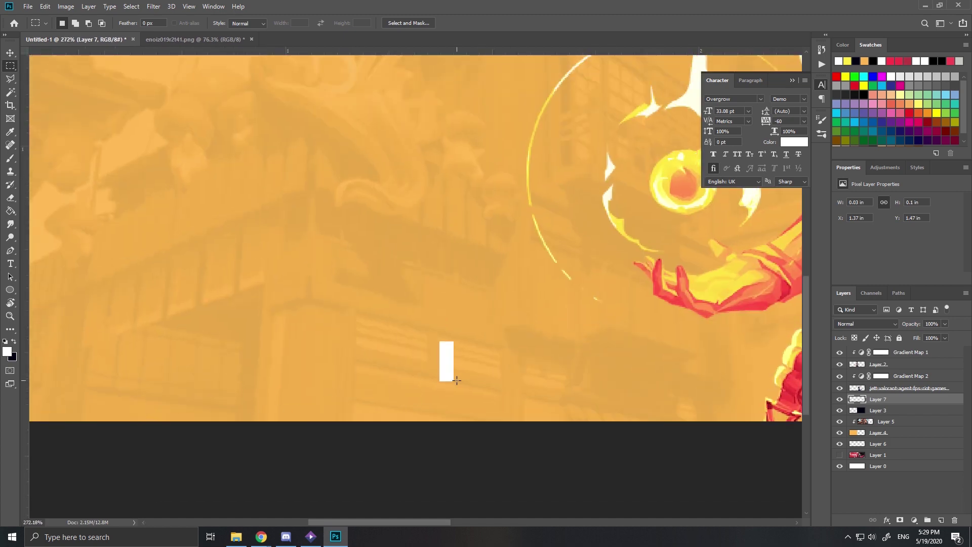
{"action": "key", "text": "ctrl+j"}
{"action": "key", "text": "v"}
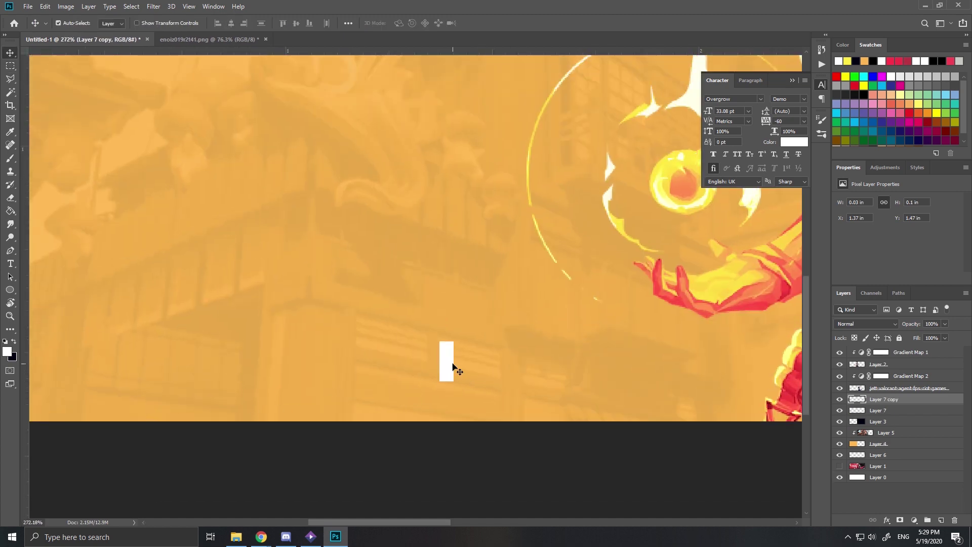
{"action": "left_click_drag", "start_coordinate": [451, 369], "coordinate": [202, 354]}
{"action": "left_click", "coordinate": [872, 410], "text": "ctrl"}
{"action": "key", "text": "ctrl+e"}
Lengthen the bar pattern with further duplicates and merge them into one layer.
{"action": "left_click", "coordinate": [517, 369]}
{"action": "left_click", "coordinate": [867, 411], "text": "ctrl"}
{"action": "key", "text": "ctrl+e"}
{"action": "left_click", "coordinate": [868, 412], "text": "ctrl"}
{"action": "key", "text": "ctrl+e"}
Duplicate the merged bar strip along the banner's lower edge and merge the copy into it.
{"action": "key", "text": "ctrl+e"}
{"action": "scroll", "coordinate": [461, 400], "scroll_direction": "down", "scroll_amount": 8}
{"action": "left_click_drag", "start_coordinate": [344, 380], "coordinate": [551, 386], "text": "alt"}
{"action": "left_click", "coordinate": [476, 382], "text": "shift"}
Extend the strip with another merged copy to 4.13 in wide and align it with the banner's left edge.
{"action": "key", "text": "ctrl+e"}
{"action": "scroll", "coordinate": [469, 395], "scroll_direction": "down", "scroll_amount": 7}
{"action": "key", "text": "ctrl+t"}
{"action": "key", "text": "Return"}
{"action": "left_click_drag", "start_coordinate": [349, 353], "coordinate": [531, 353], "text": "alt"}
{"action": "left_click", "coordinate": [874, 412], "text": "ctrl"}
Duplicate the 4.13 in bar strip to continue it past the banner's right edge and merge both strips.
{"action": "key", "text": "ctrl+e"}
{"action": "key", "text": "ctrl+t"}
{"action": "left_click_drag", "start_coordinate": [375, 354], "coordinate": [326, 356]}
{"action": "key", "text": "Return"}
{"action": "scroll", "coordinate": [709, 374], "scroll_direction": "up", "scroll_amount": 2}
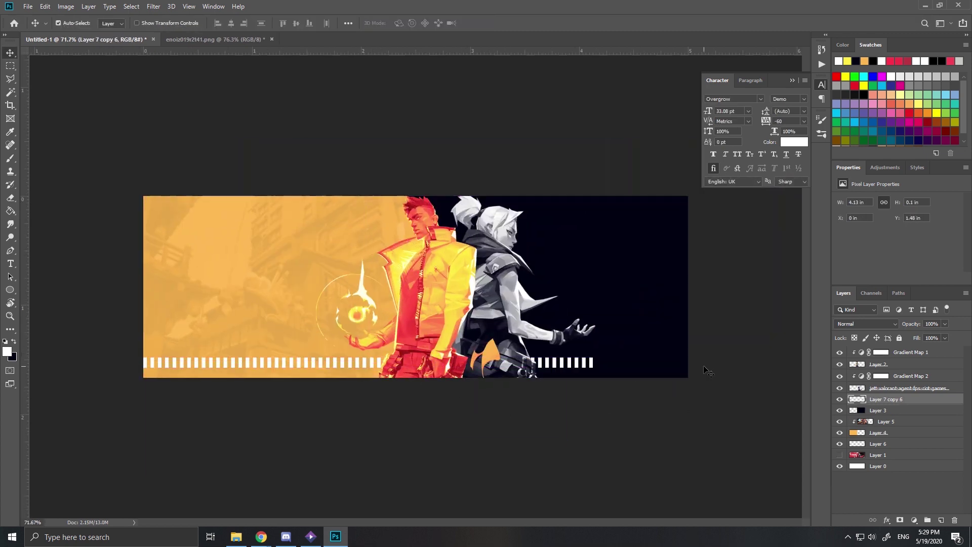
{"action": "left_click_drag", "start_coordinate": [570, 363], "coordinate": [802, 411], "text": "alt"}
{"action": "scroll", "coordinate": [789, 370], "scroll_direction": "up", "scroll_amount": 7}
{"action": "key", "text": "ctrl+e"}
{"action": "scroll", "coordinate": [329, 329], "scroll_direction": "down", "scroll_amount": 3}
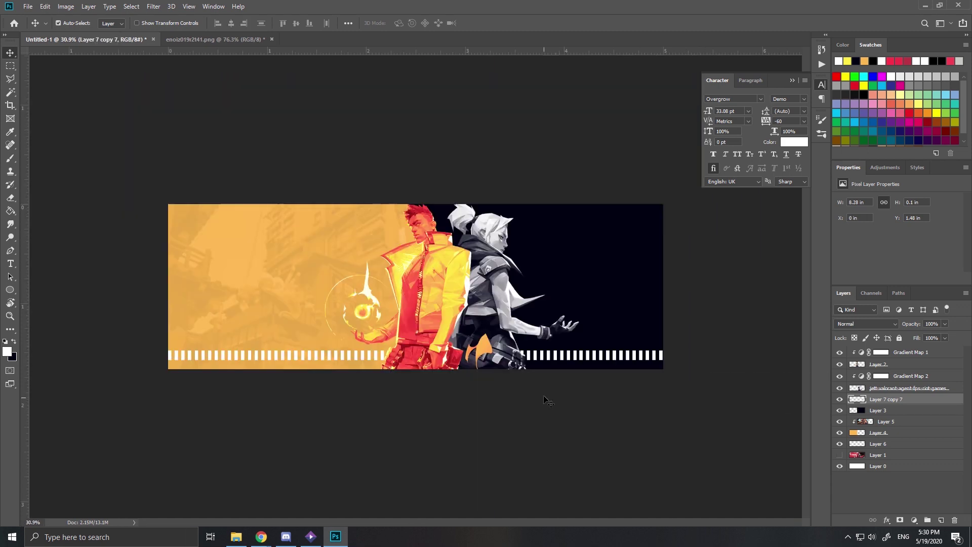
On a new layer above the bar strip, draw a closed Pen path curving around the banner's lower-left corner.
{"action": "scroll", "coordinate": [347, 385], "scroll_direction": "up", "scroll_amount": 2}
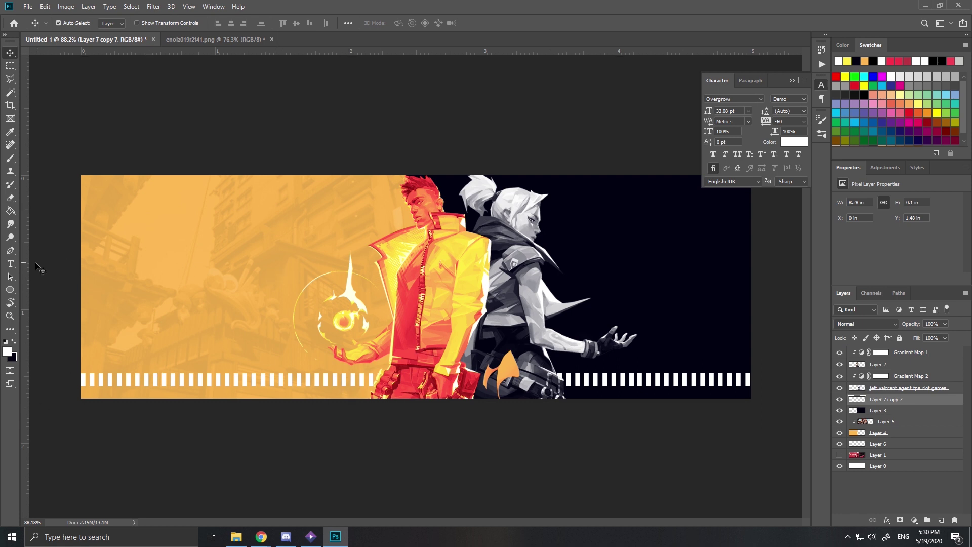
{"action": "left_click", "coordinate": [11, 251]}
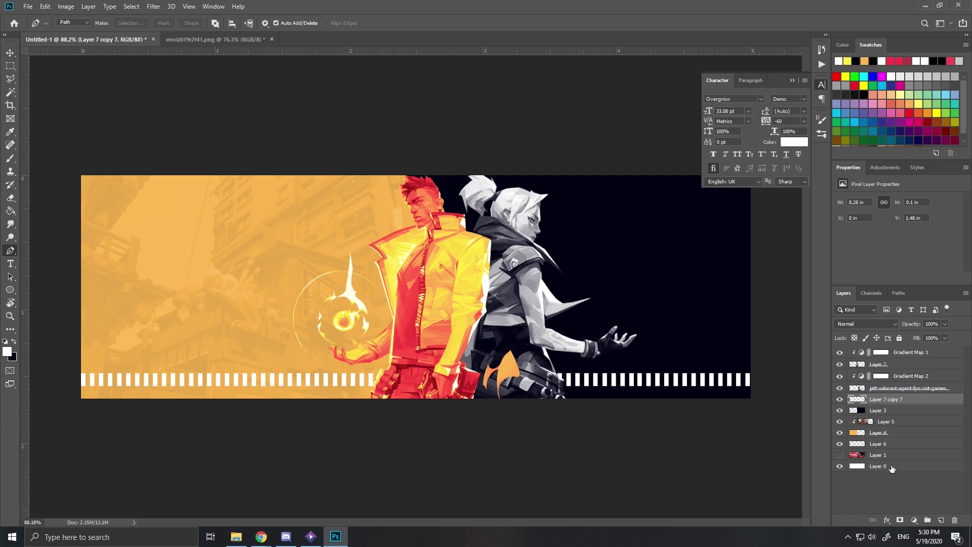
{"action": "left_click", "coordinate": [941, 520]}
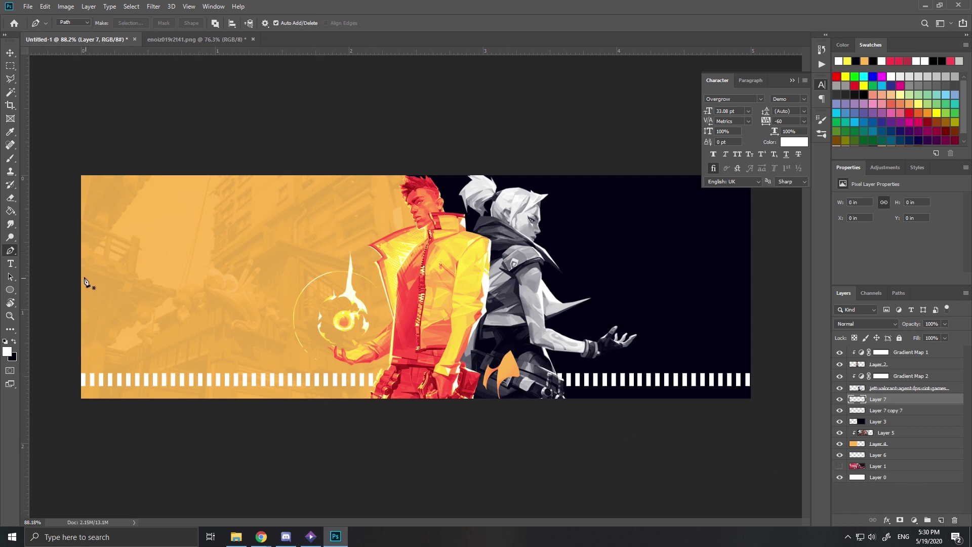
{"action": "left_click", "coordinate": [69, 266]}
{"action": "left_click_drag", "start_coordinate": [411, 410], "coordinate": [701, 431]}
{"action": "left_click", "coordinate": [333, 462]}
{"action": "left_click", "coordinate": [143, 434]}
{"action": "left_click", "coordinate": [47, 411]}
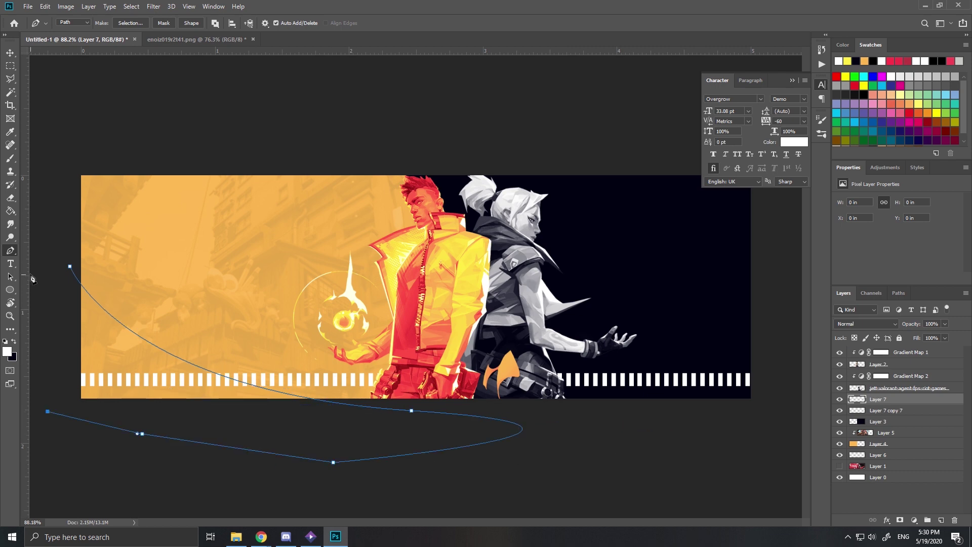
{"action": "left_click", "coordinate": [69, 266]}
Fill the curved corner path with orange ff7d4e at 100% opacity and delete the path.
{"action": "right_click", "coordinate": [123, 346]}
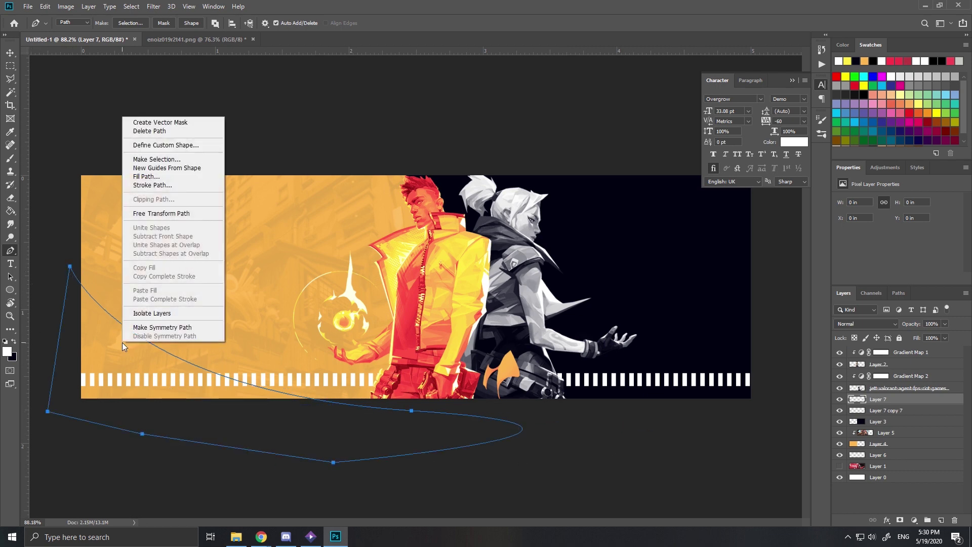
{"action": "left_click", "coordinate": [147, 177]}
{"action": "left_click", "coordinate": [539, 139]}
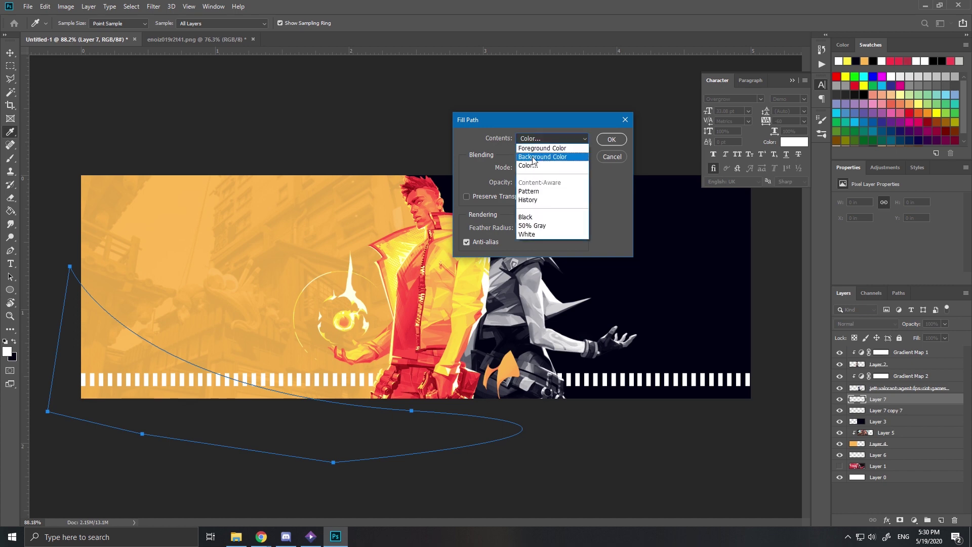
{"action": "left_click", "coordinate": [529, 165]}
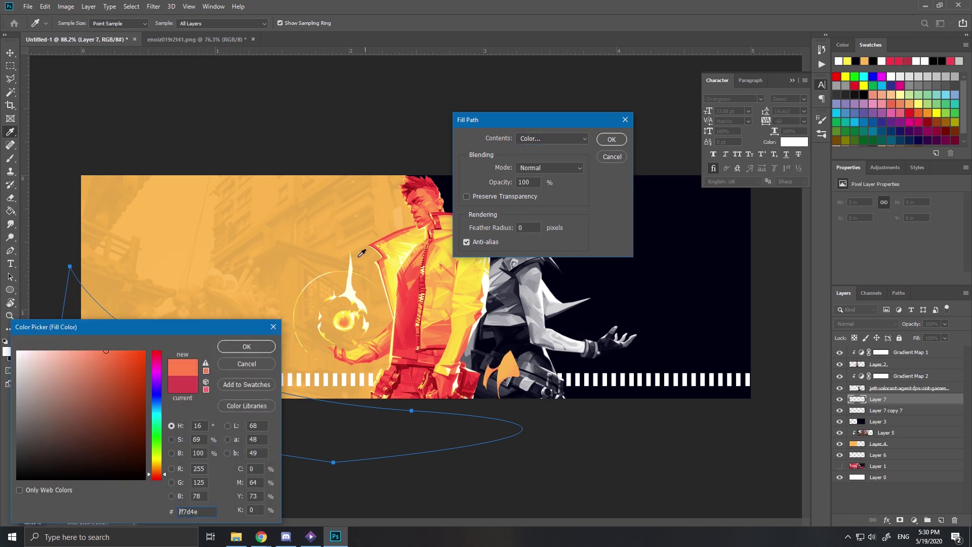
{"action": "left_click", "coordinate": [247, 346]}
{"action": "left_click", "coordinate": [612, 140]}
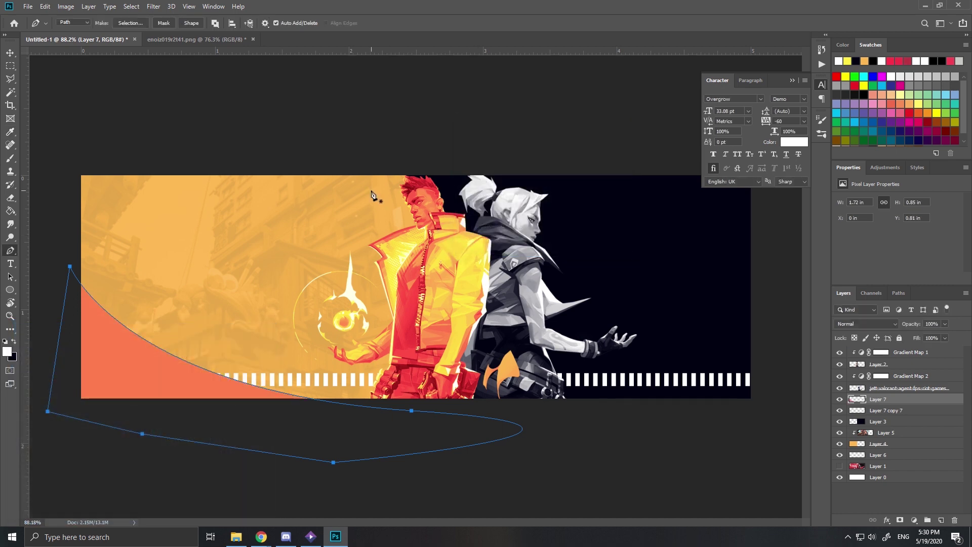
{"action": "right_click", "coordinate": [372, 194]}
{"action": "left_click", "coordinate": [400, 204]}
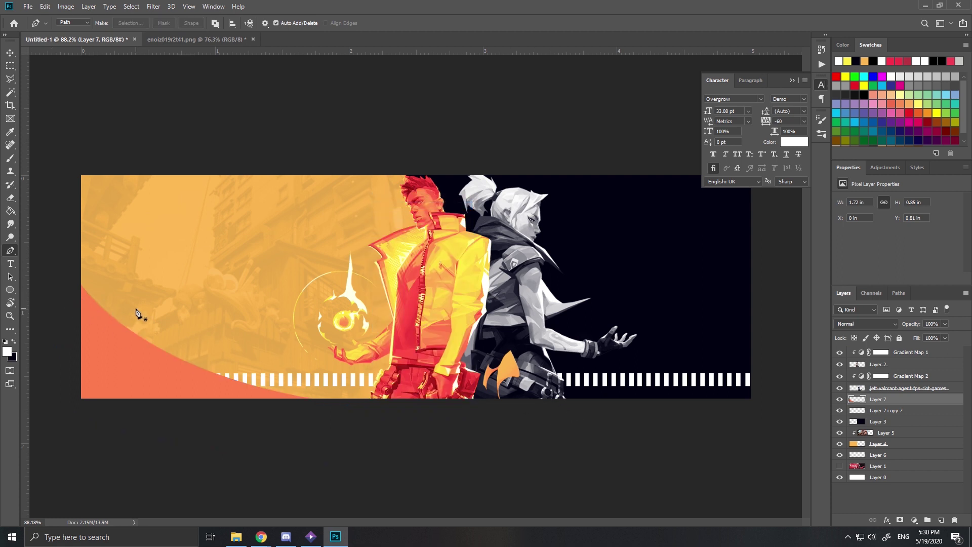
Duplicate the orange curved corner shape, then rotate, enlarge to about 2.83 in wide and place it over the banner's upper-right corner.
{"action": "key", "text": "ctrl+j"}
{"action": "key", "text": "ctrl+t"}
{"action": "left_click_drag", "start_coordinate": [197, 228], "coordinate": [264, 412]}
{"action": "left_click_drag", "start_coordinate": [202, 334], "coordinate": [657, 379]}
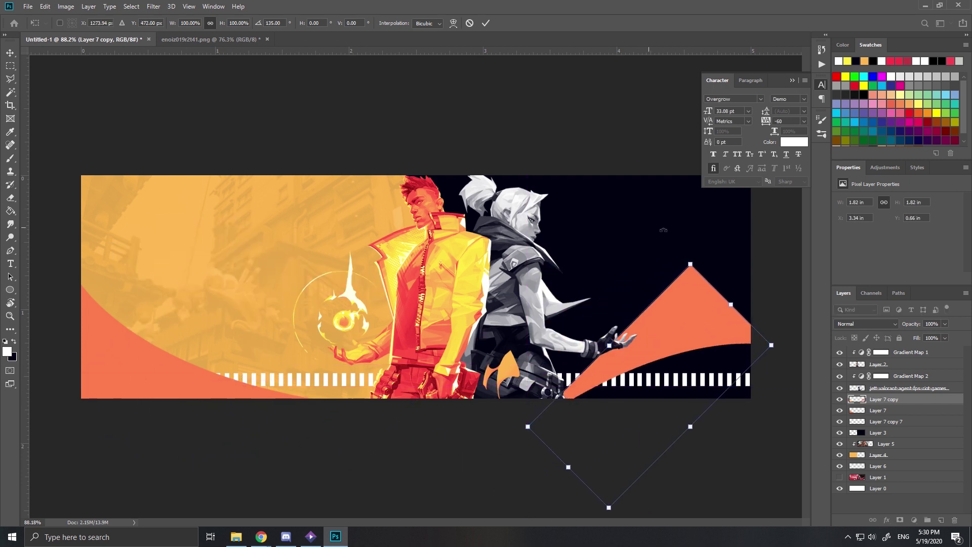
{"action": "left_click_drag", "start_coordinate": [651, 284], "coordinate": [699, 298]}
{"action": "left_click_drag", "start_coordinate": [522, 367], "coordinate": [454, 353]}
{"action": "left_click_drag", "start_coordinate": [627, 368], "coordinate": [603, 194]}
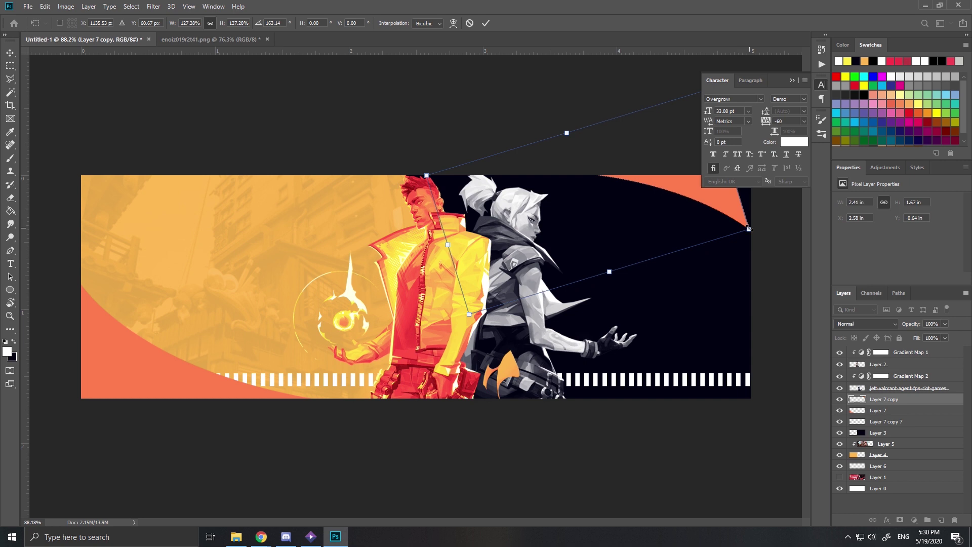
{"action": "left_click_drag", "start_coordinate": [749, 228], "coordinate": [853, 245]}
{"action": "left_click_drag", "start_coordinate": [686, 247], "coordinate": [654, 275]}
{"action": "left_click_drag", "start_coordinate": [587, 100], "coordinate": [663, 120]}
{"action": "left_click_drag", "start_coordinate": [635, 180], "coordinate": [649, 188]}
{"action": "key", "text": "Return"}
{"action": "scroll", "coordinate": [649, 272], "scroll_direction": "down", "scroll_amount": 5}
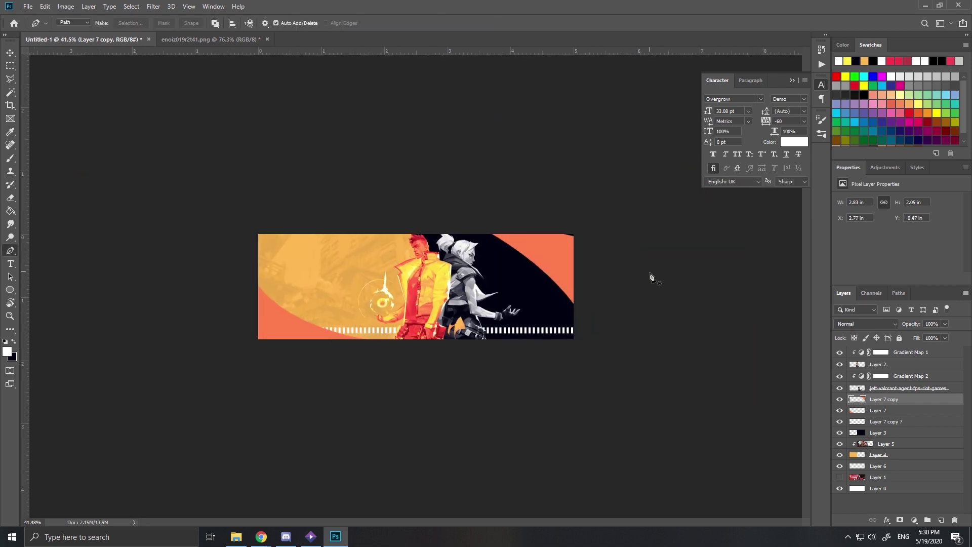
{"action": "scroll", "coordinate": [636, 319], "scroll_direction": "up", "scroll_amount": 3}
Apply a Color Overlay of light gray d2d2d5 at 100% opacity to the upper-right curved shape.
{"action": "double_click", "coordinate": [935, 402]}
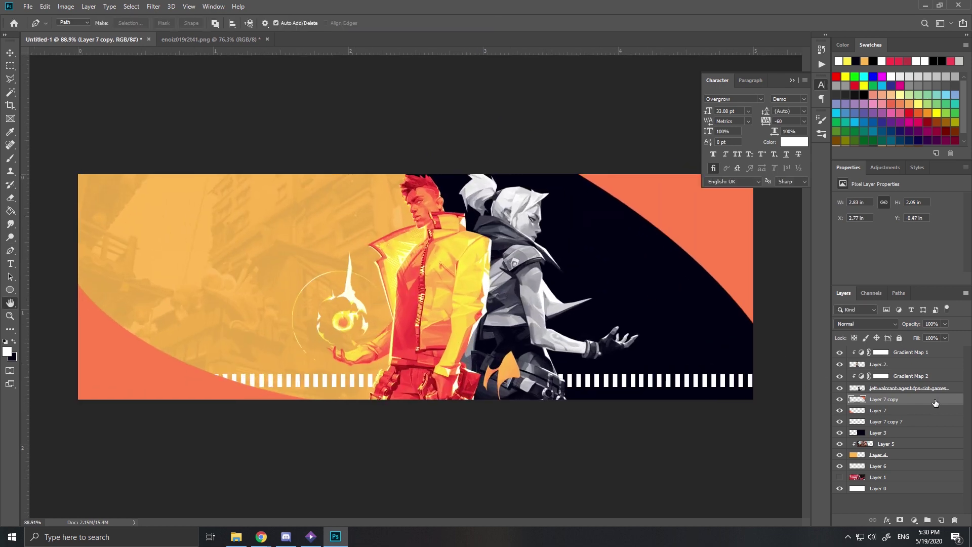
{"action": "left_click", "coordinate": [592, 365]}
{"action": "left_click", "coordinate": [800, 251]}
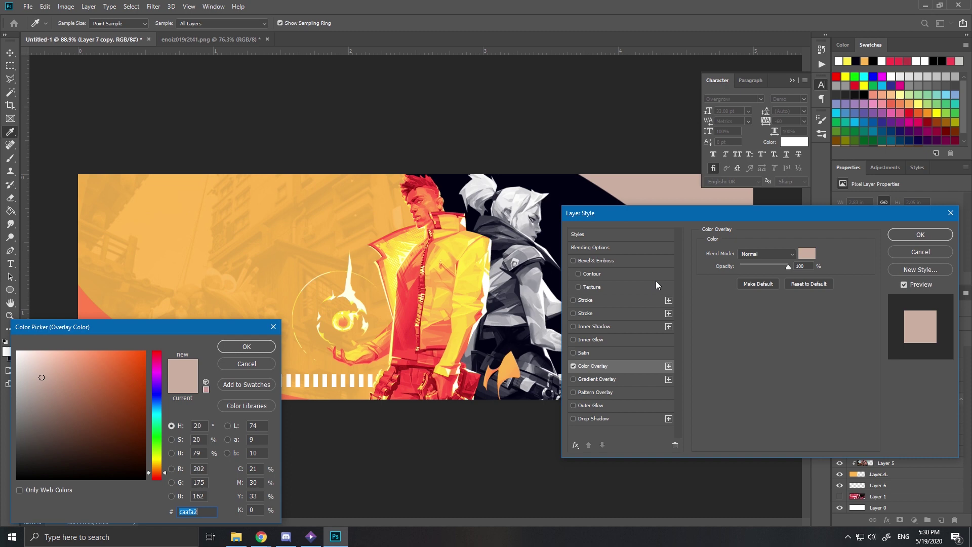
{"action": "left_click", "coordinate": [555, 296]}
{"action": "left_click", "coordinate": [556, 306]}
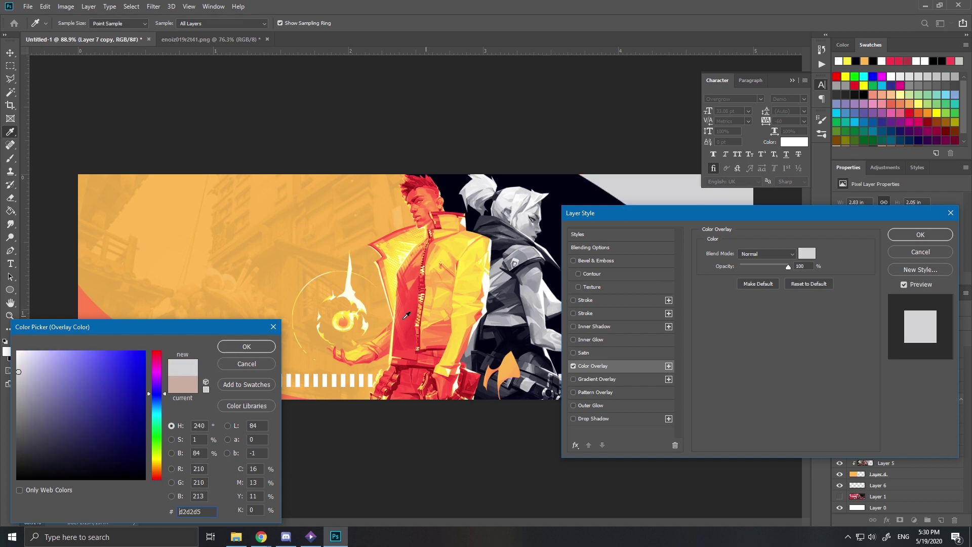
{"action": "left_click", "coordinate": [245, 348]}
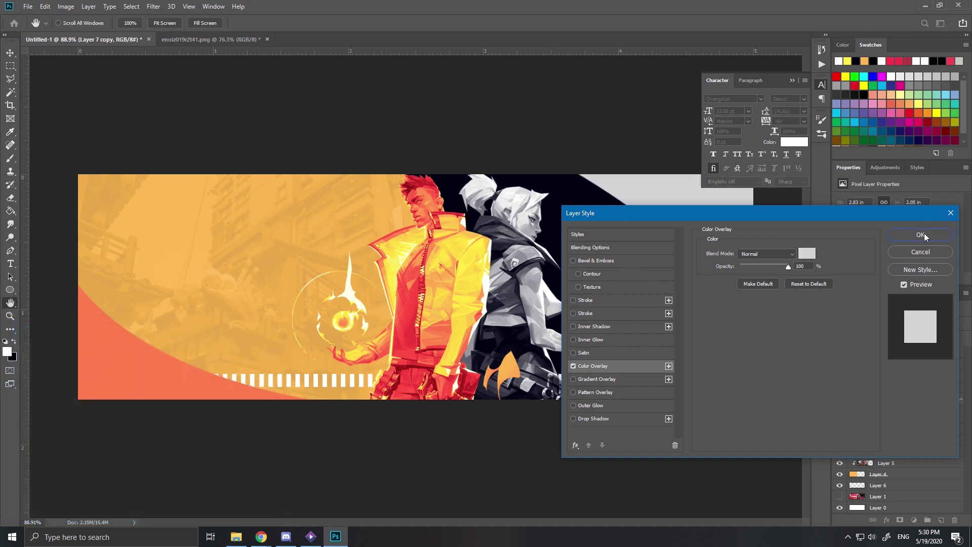
{"action": "left_click", "coordinate": [931, 234]}
Flatten the overlay by merging the upper-right shape with a new layer and set its opacity to 13%.
{"action": "left_click", "coordinate": [937, 521], "text": "ctrl"}
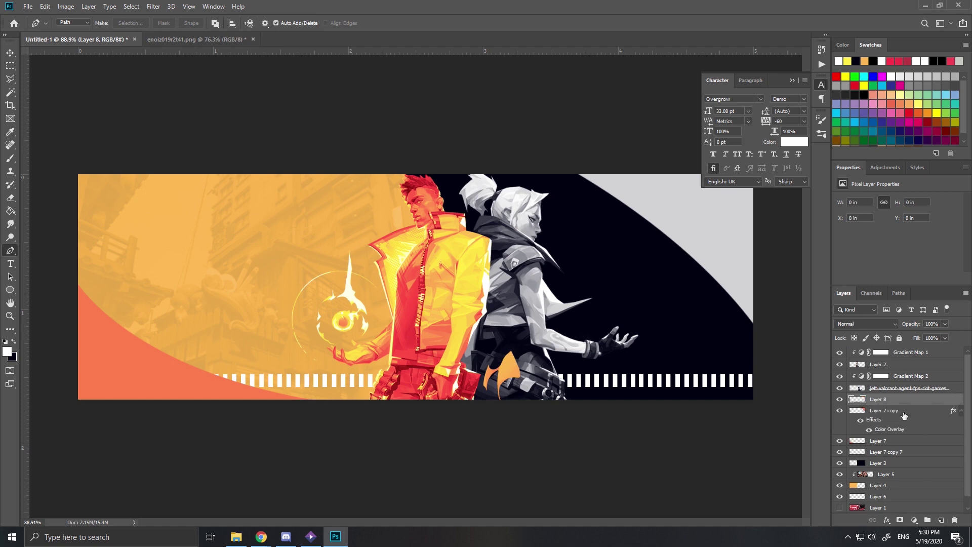
{"action": "key", "text": "ctrl+e"}
{"action": "left_click_drag", "start_coordinate": [916, 334], "coordinate": [905, 335]}
{"action": "scroll", "coordinate": [572, 324], "scroll_direction": "down", "scroll_amount": 3}
{"action": "scroll", "coordinate": [572, 324], "scroll_direction": "up", "scroll_amount": 2}
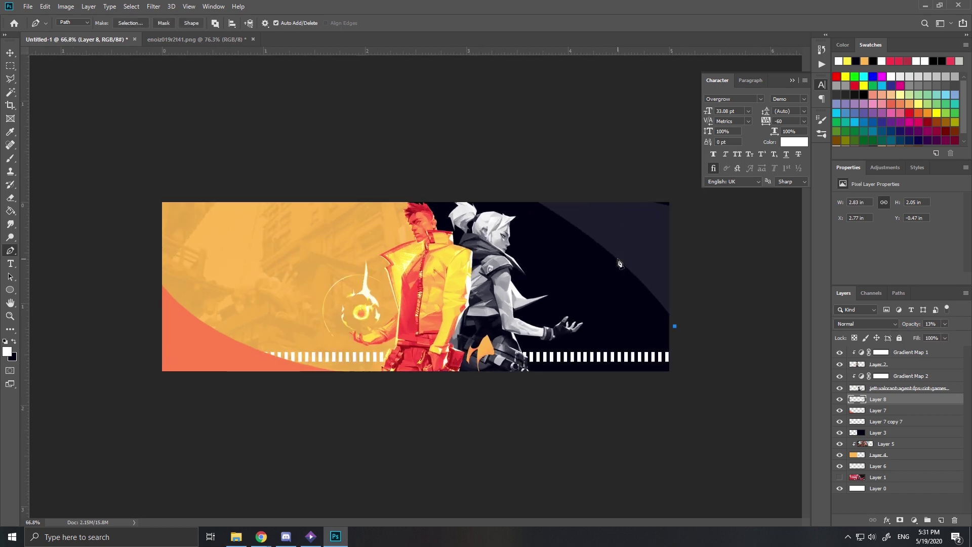
Delete the stray Pen path and shift the faded shape up to fully cover the banner's upper-right corner.
{"action": "right_click", "coordinate": [585, 293]}
{"action": "left_click", "coordinate": [602, 301]}
{"action": "key", "text": "v"}
{"action": "left_click_drag", "start_coordinate": [661, 278], "coordinate": [651, 256]}
{"action": "scroll", "coordinate": [655, 335], "scroll_direction": "down", "scroll_amount": 1}
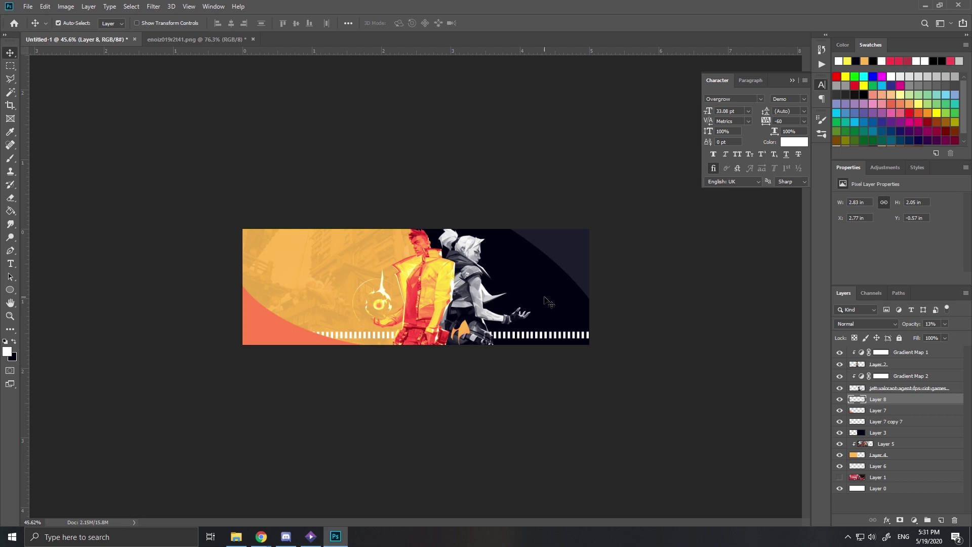
{"action": "scroll", "coordinate": [639, 298], "scroll_direction": "up", "scroll_amount": 3}
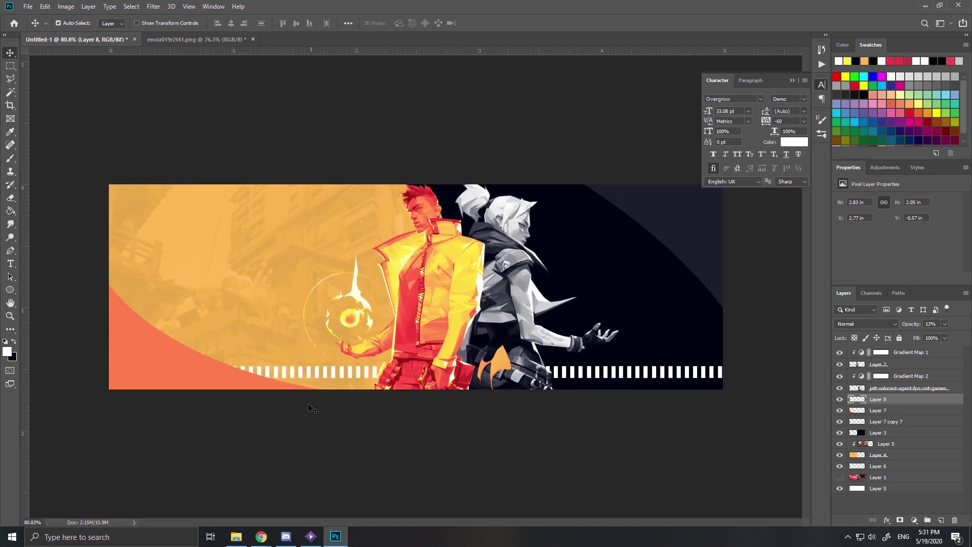
Place the Spectre, Weapon_Classic_Model and Valorant-Vandal gun images into the banner and rasterize their layers.
{"action": "left_click", "coordinate": [236, 537]}
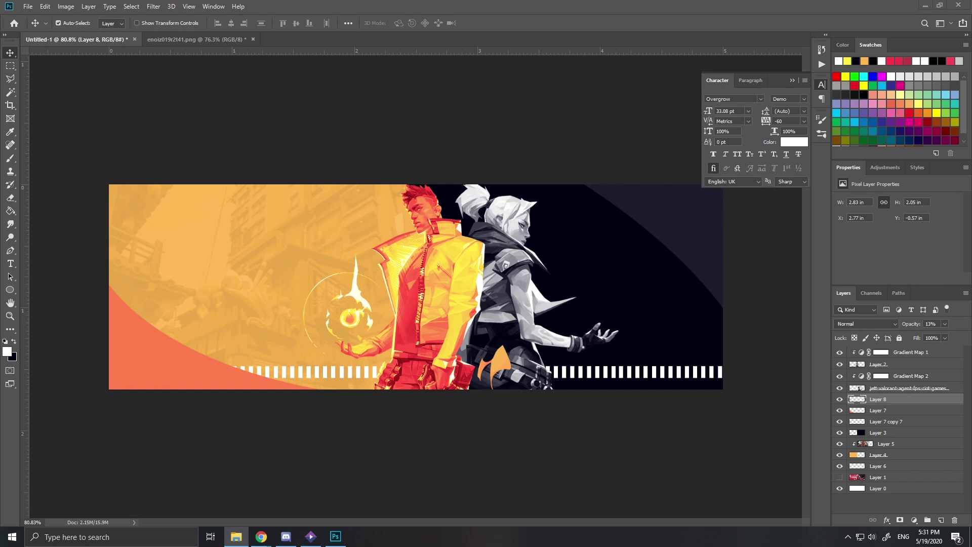
{"action": "left_click_drag", "start_coordinate": [245, 308], "coordinate": [317, 293]}
{"action": "key", "text": "Return"}
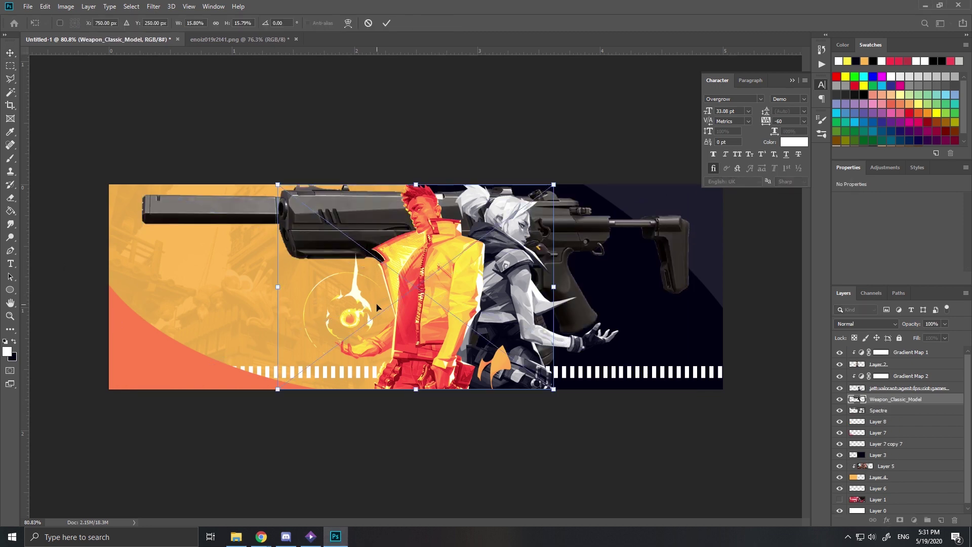
{"action": "right_click", "coordinate": [899, 411]}
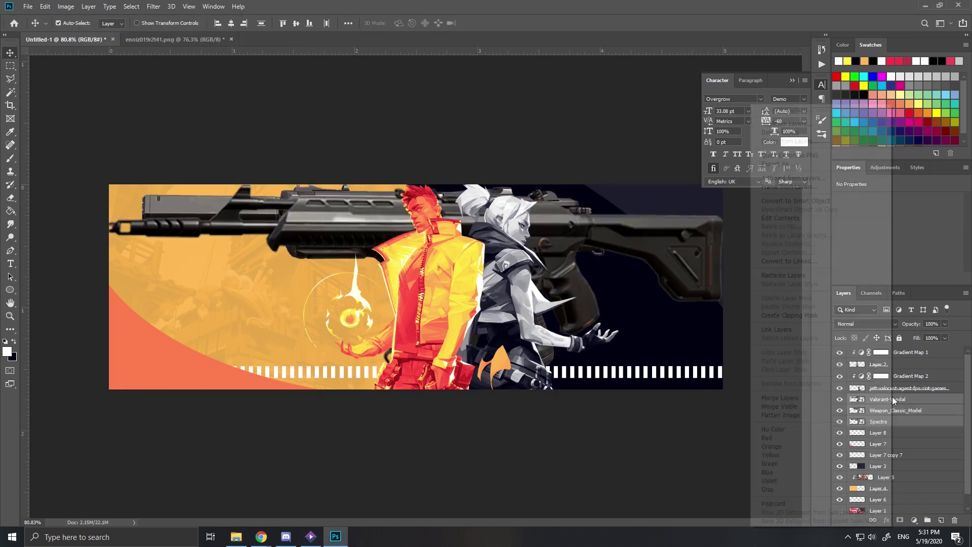
{"action": "left_click", "coordinate": [780, 275]}
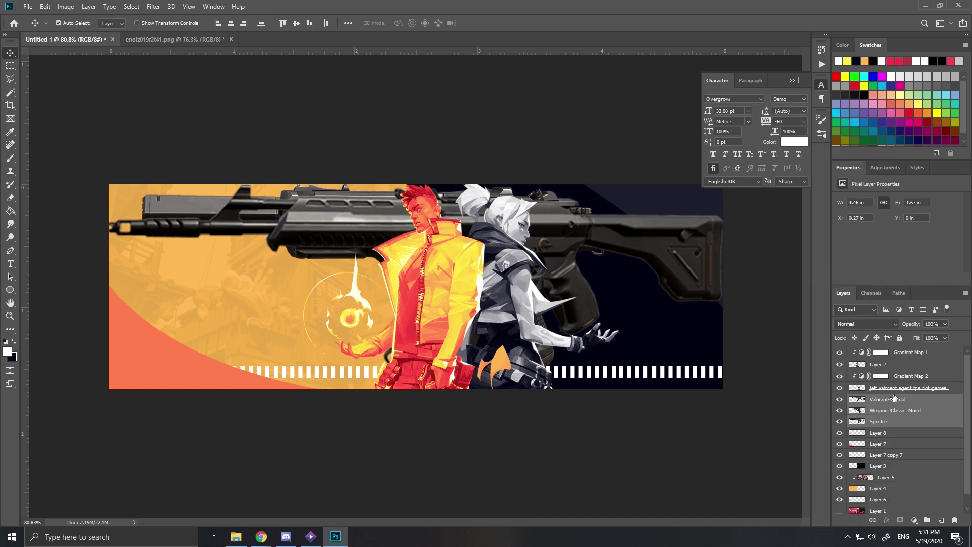
Scale the three gun layers together to about 53%, move them over the dark half and reorder them below the bar strip layer.
{"action": "key", "text": "ctrl+t"}
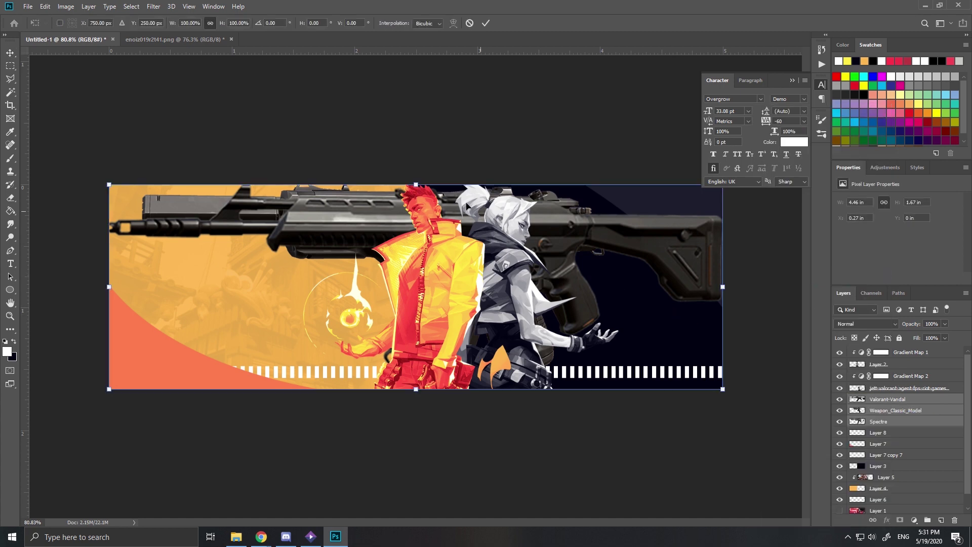
{"action": "left_click_drag", "start_coordinate": [110, 185], "coordinate": [400, 263]}
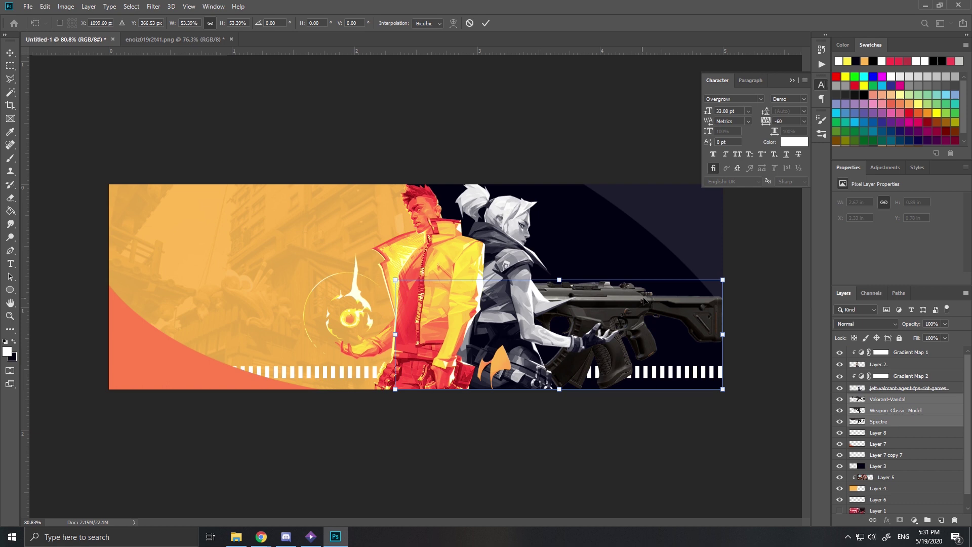
{"action": "left_click_drag", "start_coordinate": [646, 294], "coordinate": [695, 241]}
{"action": "key", "text": "Return"}
{"action": "left_click_drag", "start_coordinate": [907, 405], "coordinate": [922, 462]}
{"action": "left_click", "coordinate": [916, 436]}
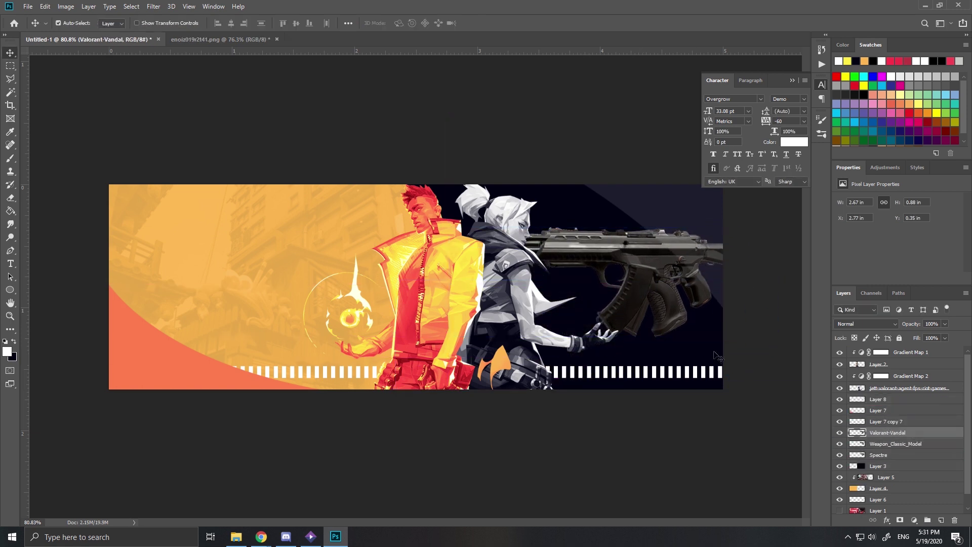
Tilt the Valorant-Vandal rifle diagonally and position it at the top of the dark half.
{"action": "left_click", "coordinate": [701, 349]}
{"action": "left_click", "coordinate": [874, 433]}
{"action": "key", "text": "ctrl+t"}
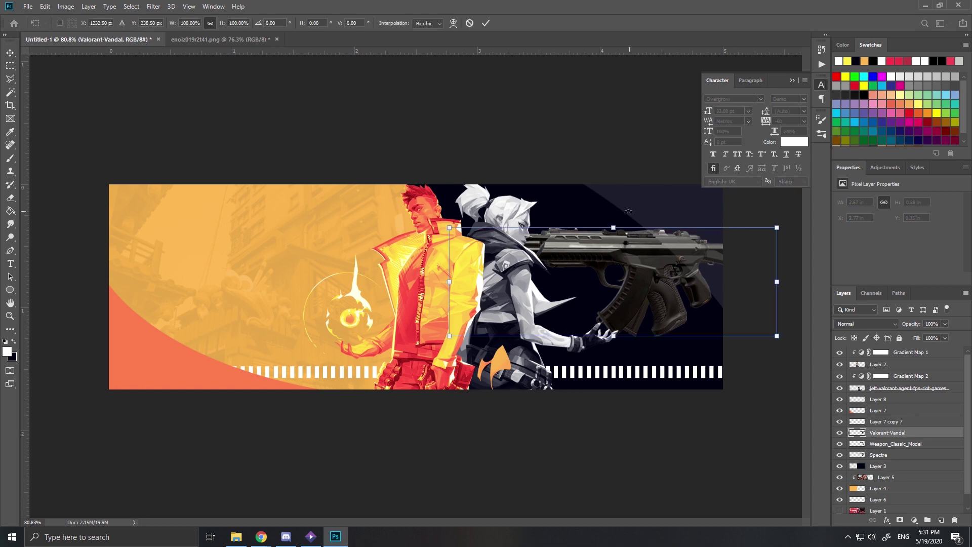
{"action": "left_click_drag", "start_coordinate": [628, 211], "coordinate": [775, 217]}
{"action": "key", "text": "Return"}
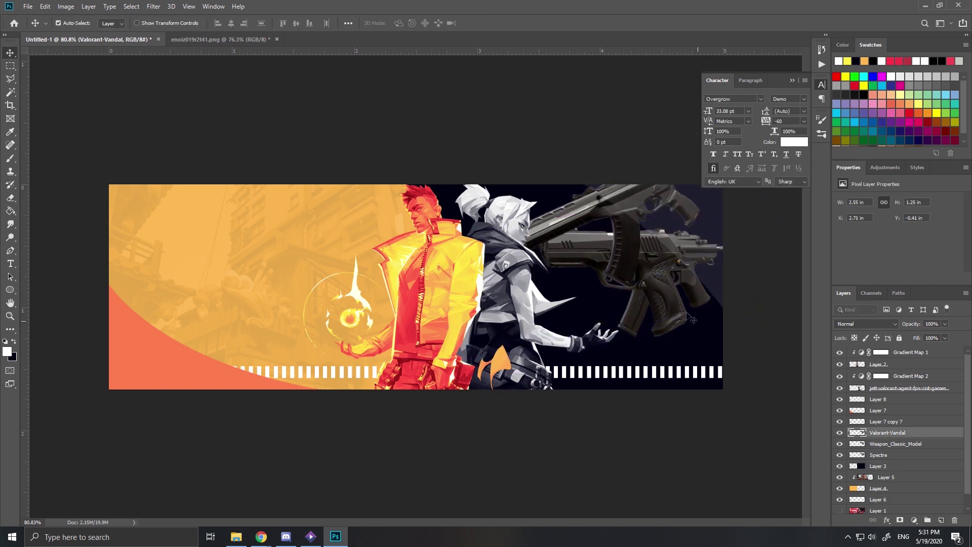
Transform the Weapon_Classic_Model pistol and position it at the bottom of the dark half.
{"action": "left_click", "coordinate": [687, 313]}
{"action": "key", "text": "ctrl+t"}
{"action": "left_click_drag", "start_coordinate": [686, 313], "coordinate": [716, 374]}
{"action": "left_click_drag", "start_coordinate": [717, 322], "coordinate": [653, 338]}
{"action": "key", "text": "Return"}
Rotate the Spectre gun slightly counterclockwise and place it between the rifle and the pistol.
{"action": "left_click", "coordinate": [880, 455]}
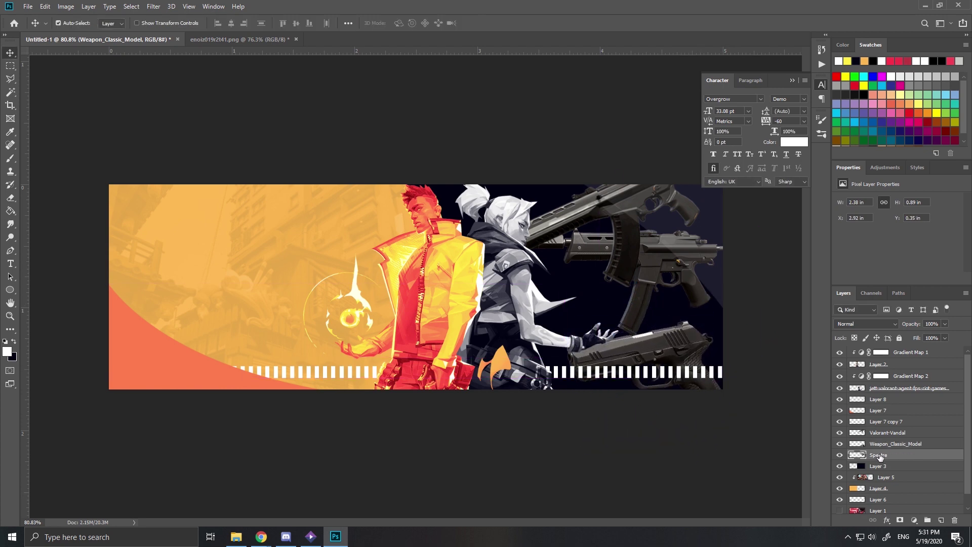
{"action": "key", "text": "ctrl+t"}
{"action": "mouse_move", "coordinate": [659, 253]}
{"action": "left_mouse_down"}
{"action": "mouse_move", "coordinate": [668, 283]}
{"action": "mouse_move", "coordinate": [664, 238]}
{"action": "left_mouse_up"}
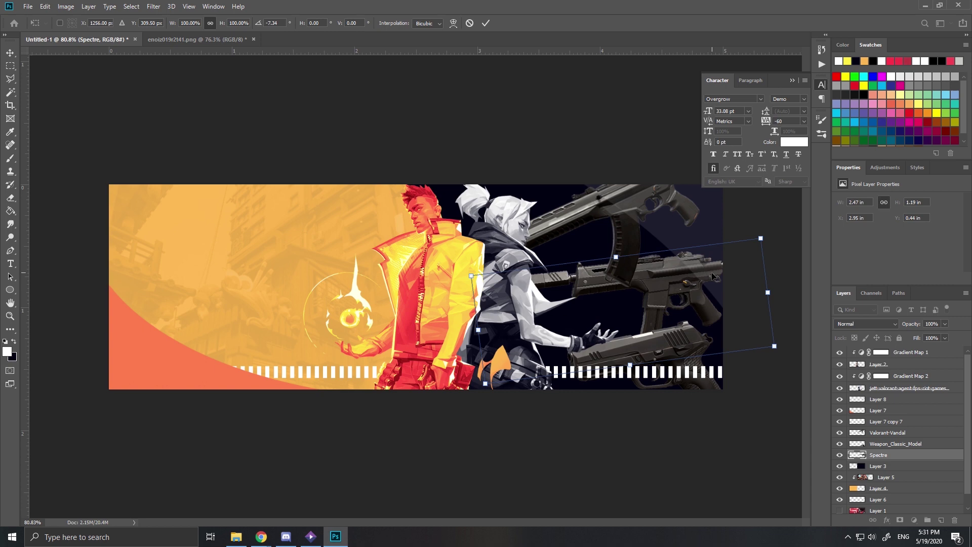
{"action": "left_click_drag", "start_coordinate": [712, 277], "coordinate": [716, 256]}
{"action": "key", "text": "Return"}
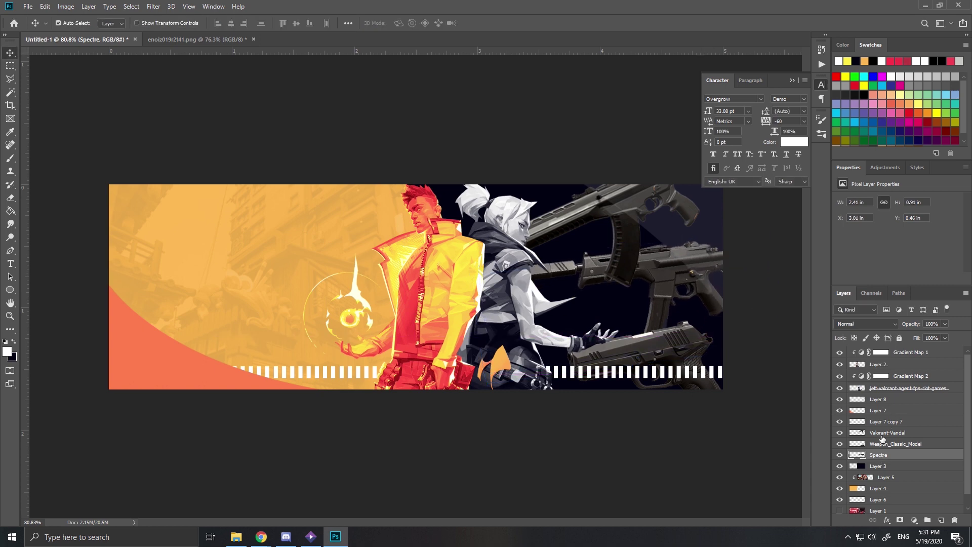
Merge the three gun layers into one and set the merged layer's opacity to 15%.
{"action": "left_click", "coordinate": [882, 435], "text": "shift"}
{"action": "key", "text": "ctrl+e"}
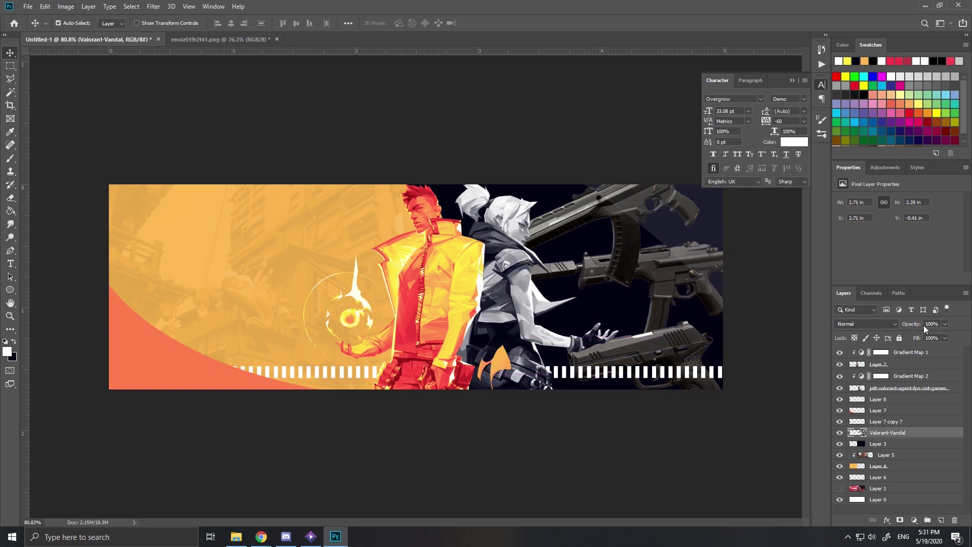
{"action": "left_click", "coordinate": [944, 324]}
{"action": "left_click", "coordinate": [899, 333]}
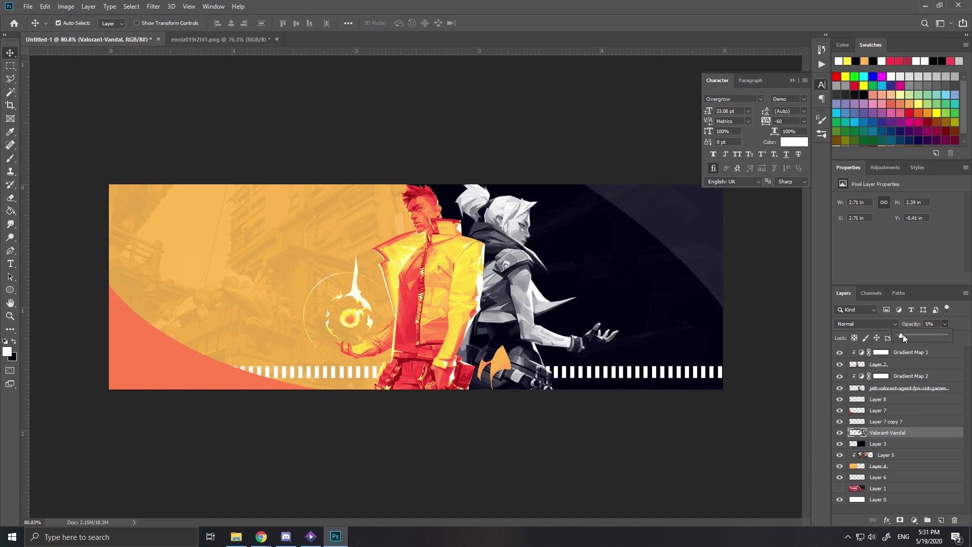
{"action": "type", "text": "15"}
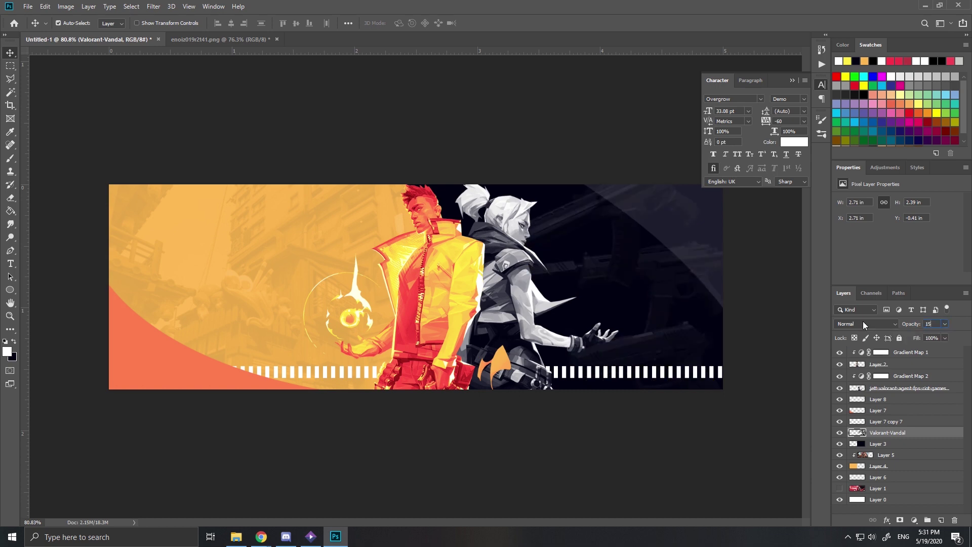
Enlarge the merged gun layer to about 3.35 in wide across the dark half.
{"action": "scroll", "coordinate": [682, 281], "scroll_direction": "up", "scroll_amount": 6}
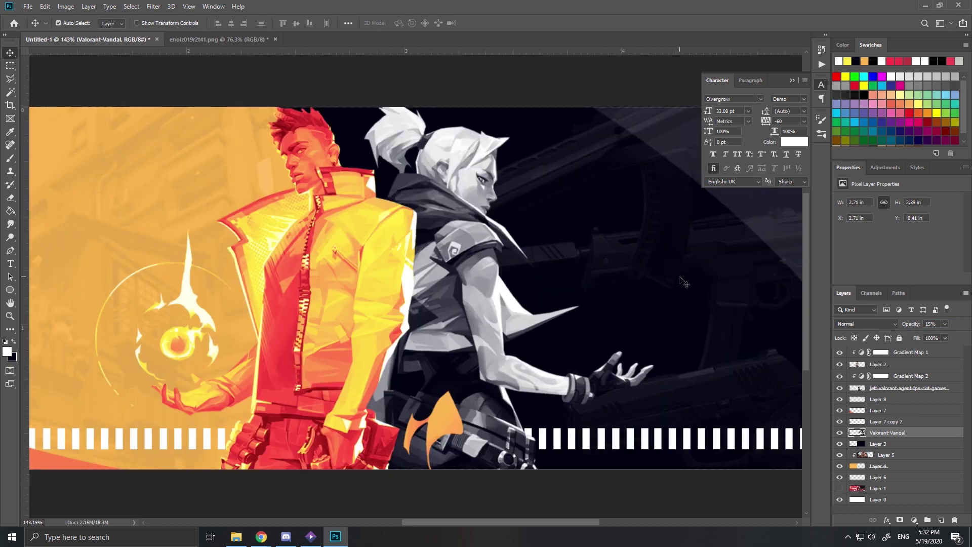
{"action": "key", "text": "space"}
{"action": "left_click_drag", "start_coordinate": [668, 262], "coordinate": [513, 316]}
{"action": "key", "text": "ctrl+0"}
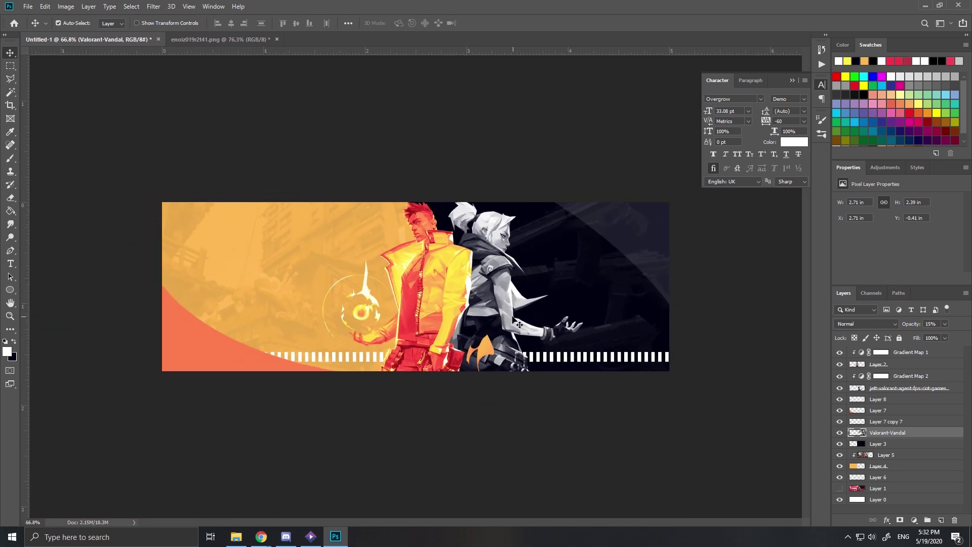
{"action": "scroll", "coordinate": [630, 325], "scroll_direction": "down", "scroll_amount": 6}
{"action": "key", "text": "ctrl+t"}
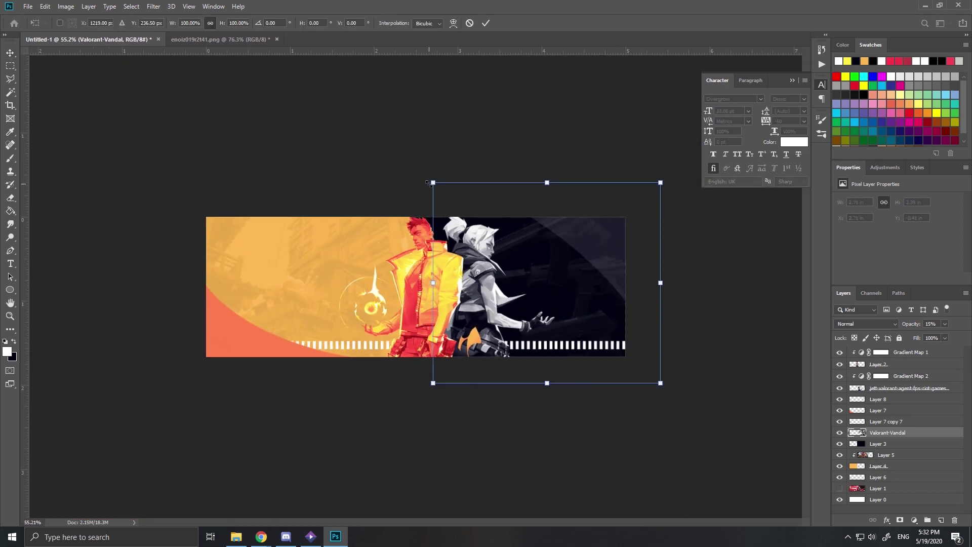
{"action": "left_click_drag", "start_coordinate": [431, 184], "coordinate": [393, 174]}
{"action": "key", "text": "Return"}
Apply a Gaussian Blur with a 1.5 pixel radius to the merged gun layer.
{"action": "scroll", "coordinate": [589, 297], "scroll_direction": "up", "scroll_amount": 5}
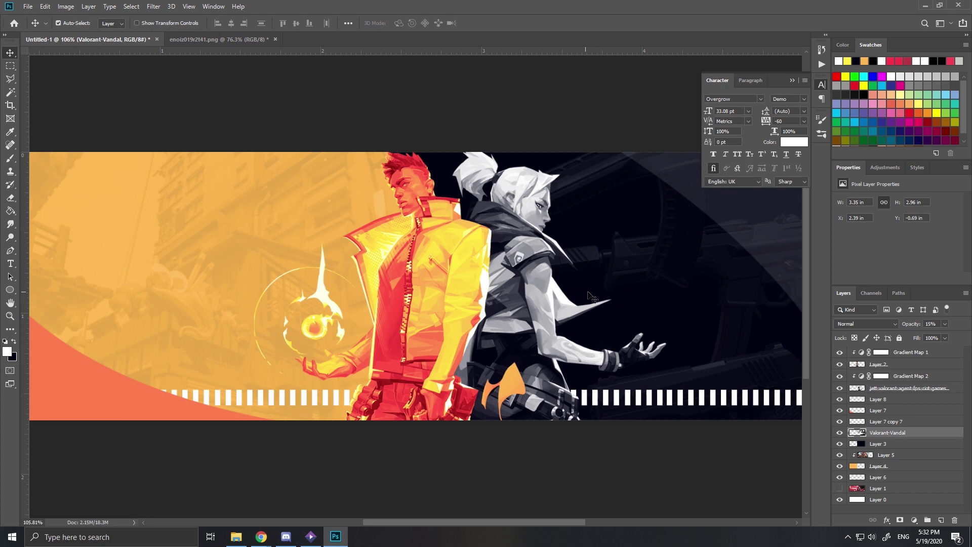
{"action": "left_click", "coordinate": [151, 6]}
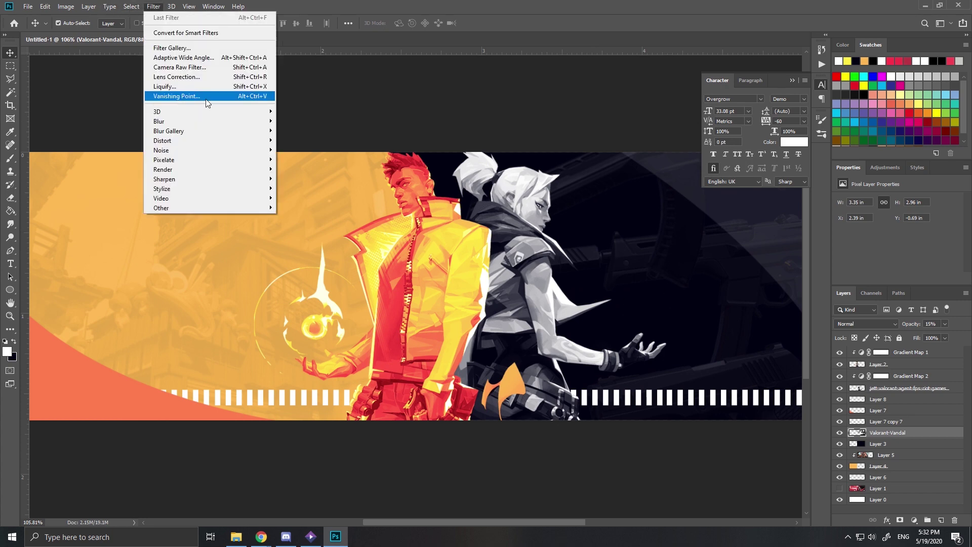
{"action": "mouse_move", "coordinate": [238, 121]}
{"action": "left_click", "coordinate": [303, 160]}
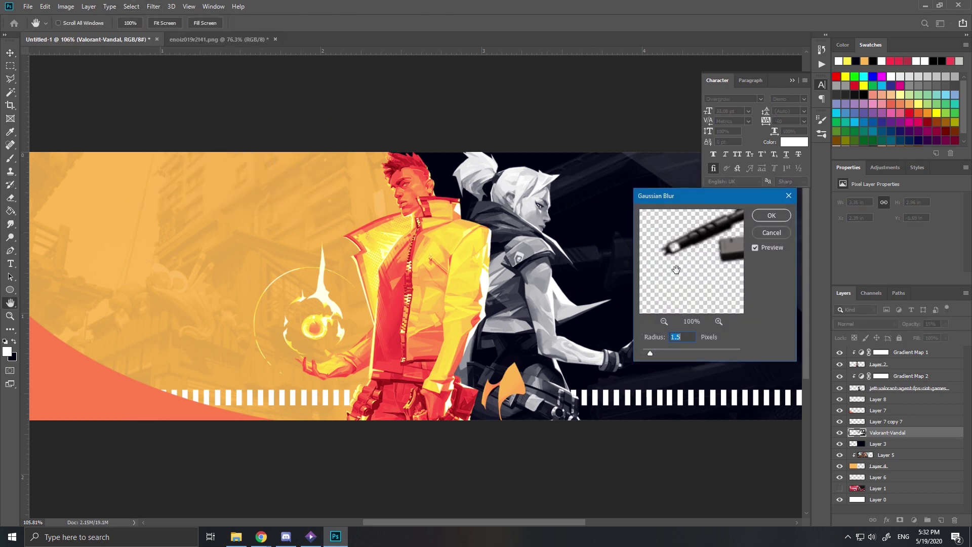
{"action": "left_click", "coordinate": [750, 222]}
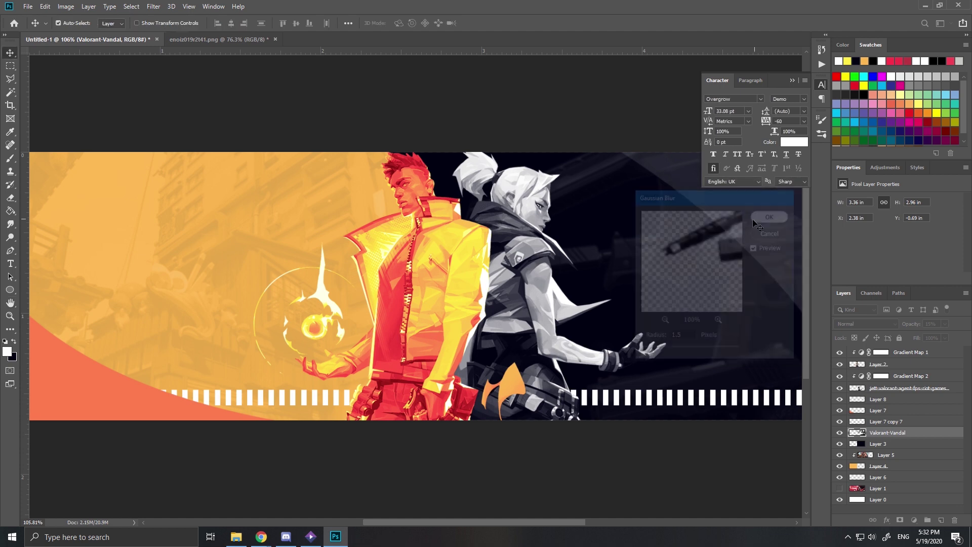
On a new layer above the gun layer, fill a narrow full-height vertical strip with white in the dark half.
{"action": "scroll", "coordinate": [669, 263], "scroll_direction": "up", "scroll_amount": 4}
{"action": "scroll", "coordinate": [643, 253], "scroll_direction": "down", "scroll_amount": 4}
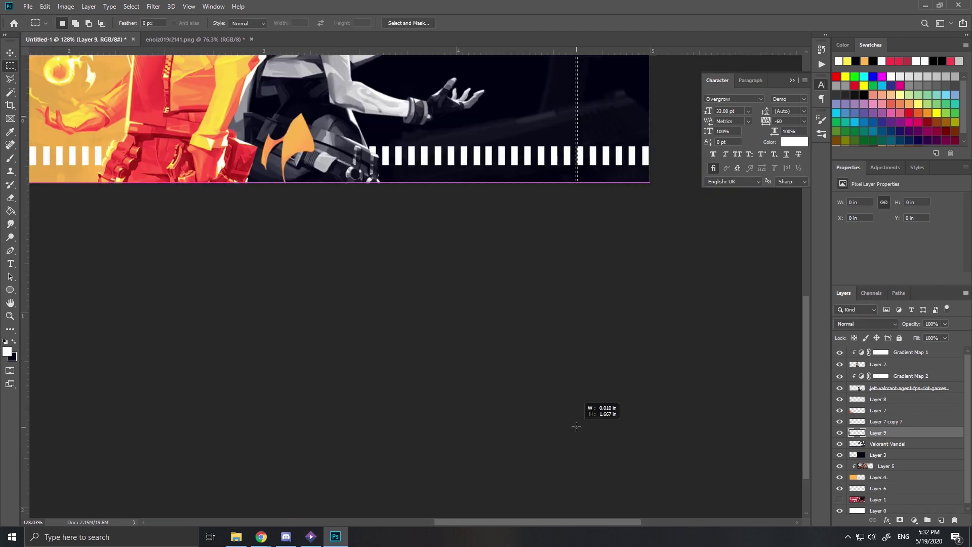
{"action": "left_click_drag", "start_coordinate": [576, 427], "coordinate": [578, 428]}
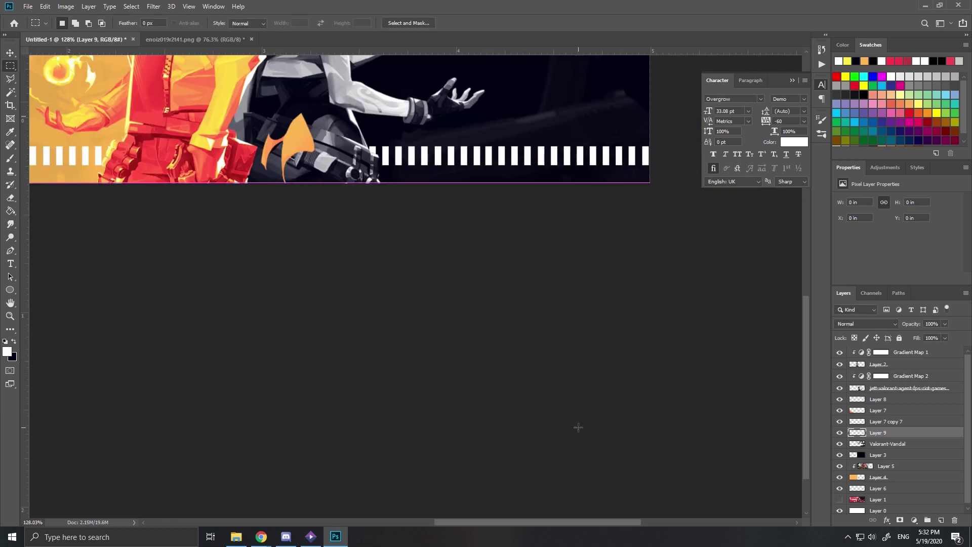
{"action": "key", "text": "alt+BackSpace"}
{"action": "key", "text": "ctrl+d"}
{"action": "left_click_drag", "start_coordinate": [607, 145], "coordinate": [534, 362]}
Try to narrow the white vertical strip and undo the change.
{"action": "key", "text": "ctrl+t"}
{"action": "scroll", "coordinate": [508, 246], "scroll_direction": "up", "scroll_amount": 2}
{"action": "left_click_drag", "start_coordinate": [503, 236], "coordinate": [501, 236]}
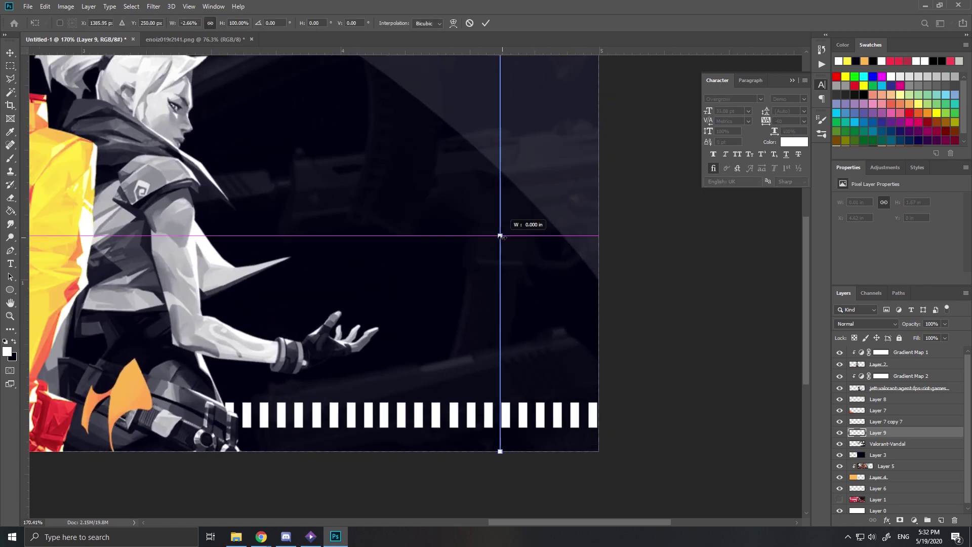
{"action": "key", "text": "Return"}
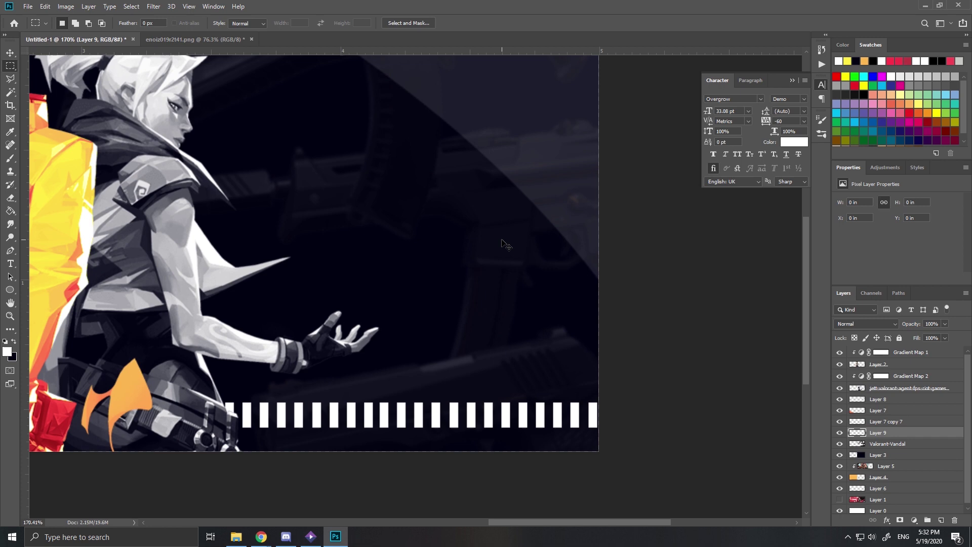
{"action": "key", "text": "ctrl+z"}
Narrow the white vertical strip to a hairline at X 4.62 in.
{"action": "key", "text": "ctrl+t"}
{"action": "scroll", "coordinate": [508, 243], "scroll_direction": "up", "scroll_amount": 2}
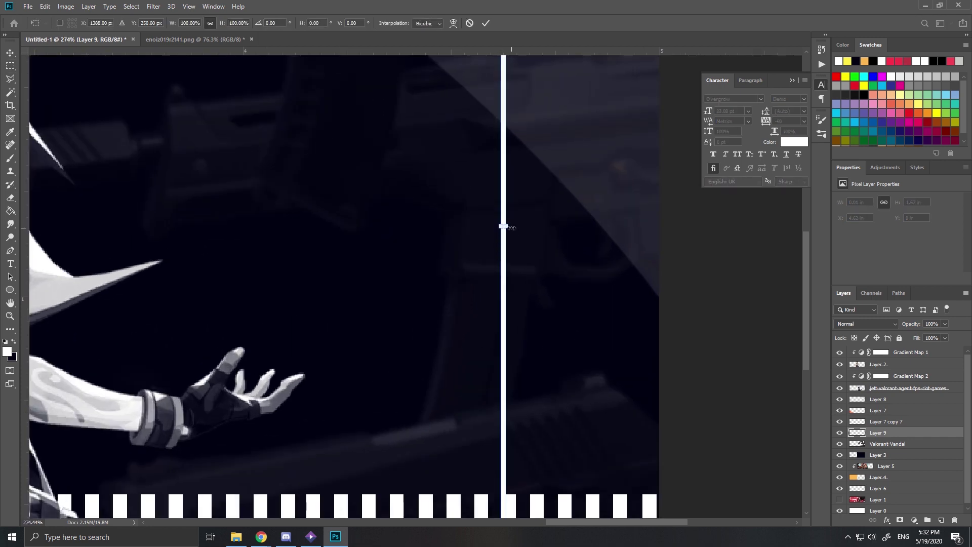
{"action": "left_click_drag", "start_coordinate": [512, 228], "coordinate": [503, 224]}
{"action": "key", "text": "Return"}
{"action": "scroll", "coordinate": [512, 210], "scroll_direction": "down", "scroll_amount": 2}
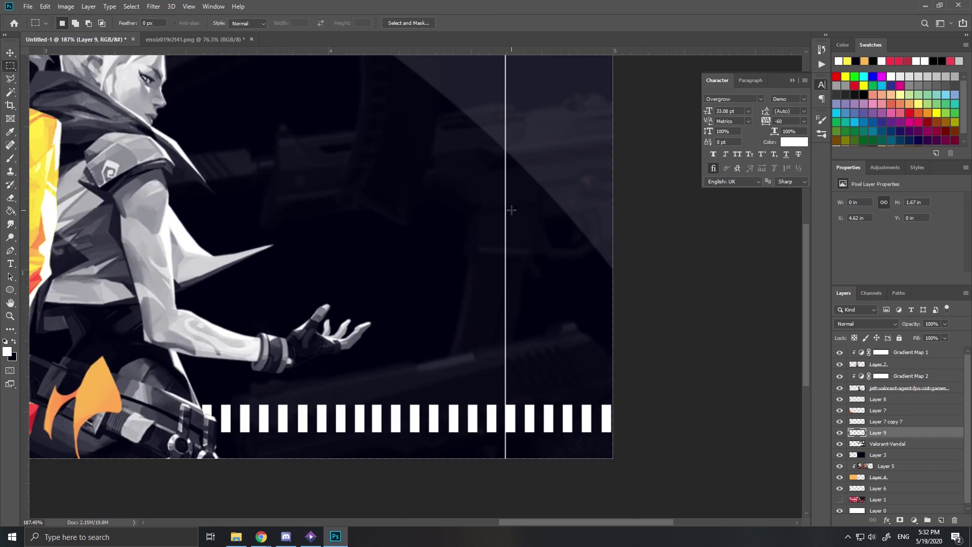
{"action": "scroll", "coordinate": [511, 210], "scroll_direction": "down", "scroll_amount": 1}
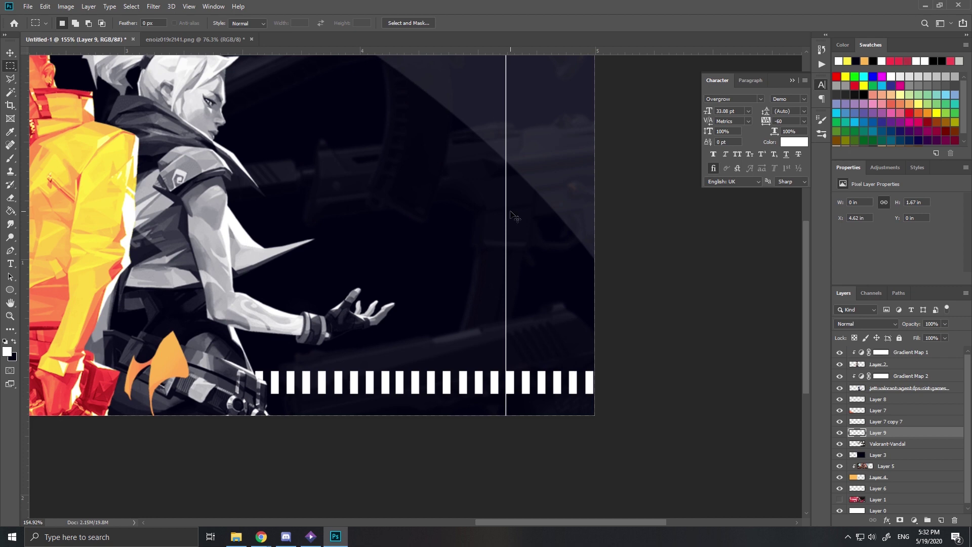
Duplicate the white line, place the copy to its right at X 4.7 in, and merge the two lines.
{"action": "key", "text": "ctrl+j"}
{"action": "key", "text": "v"}
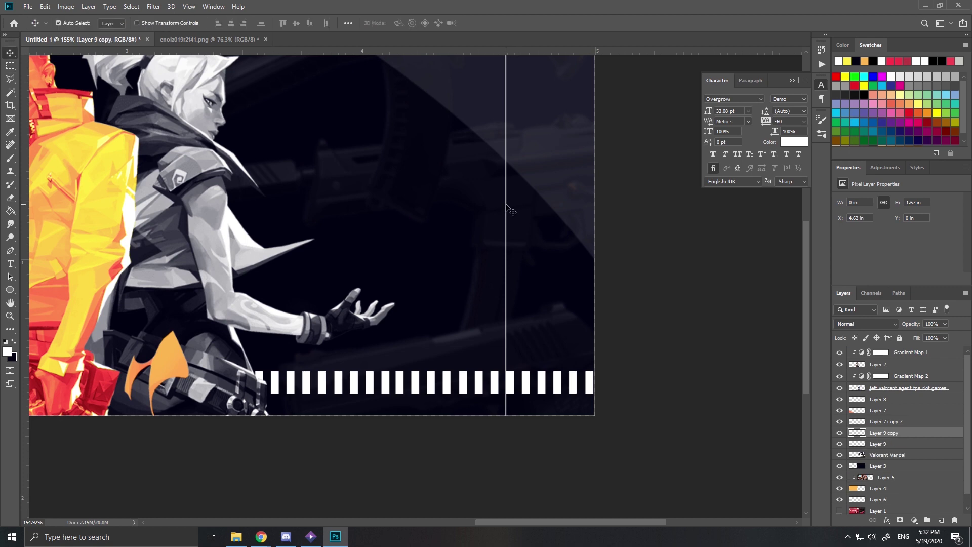
{"action": "left_click_drag", "start_coordinate": [506, 205], "coordinate": [526, 207]}
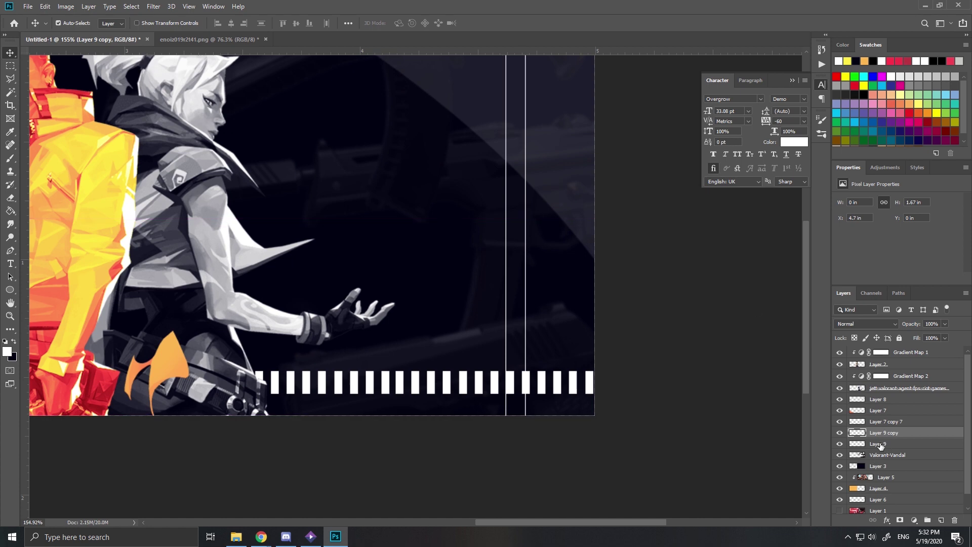
{"action": "left_click", "coordinate": [880, 445], "text": "ctrl"}
{"action": "key", "text": "ctrl+e"}
Duplicate the merged line pair, place the copy at X 4.79 in with matching spacing, and merge the two layers.
{"action": "key", "text": "ctrl+j"}
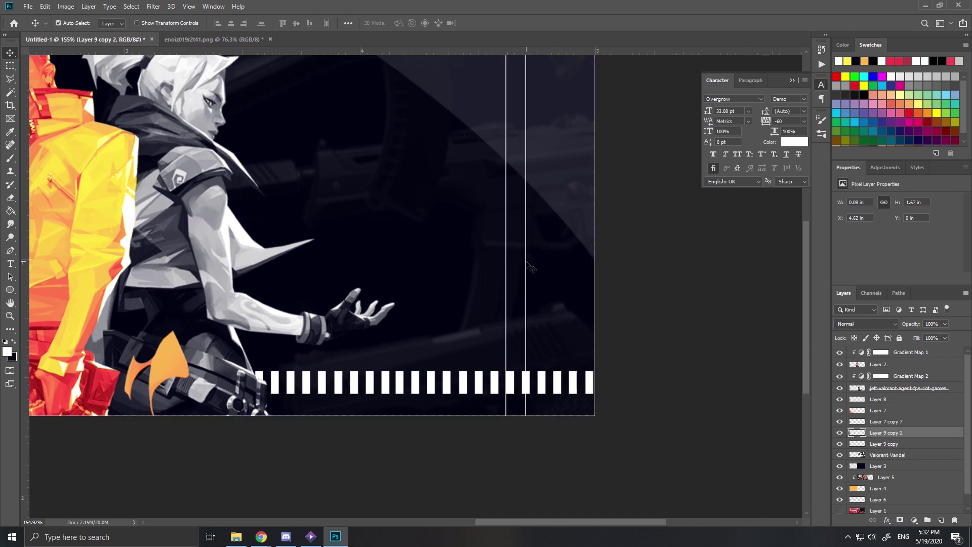
{"action": "left_click_drag", "start_coordinate": [529, 264], "coordinate": [570, 239]}
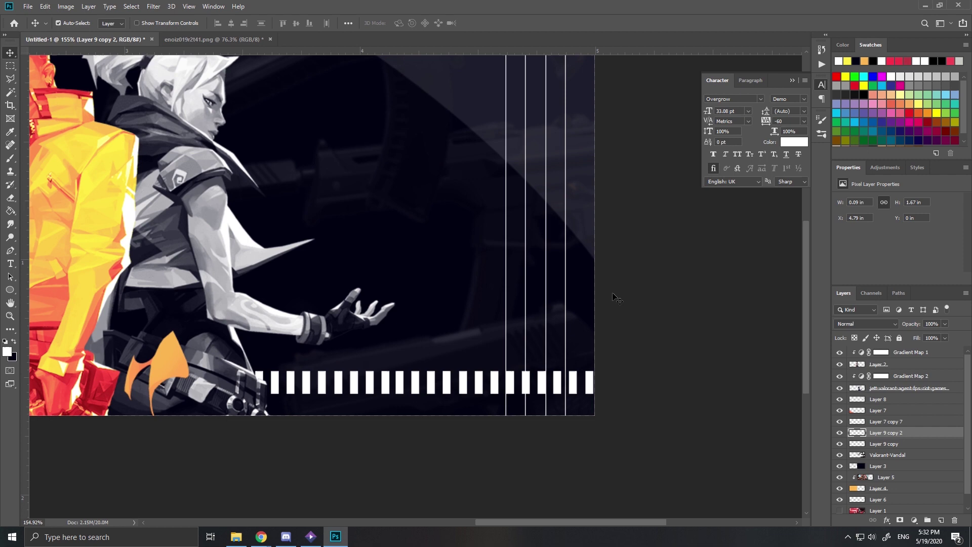
{"action": "left_click", "coordinate": [879, 444], "text": "ctrl"}
{"action": "key", "text": "ctrl+e"}
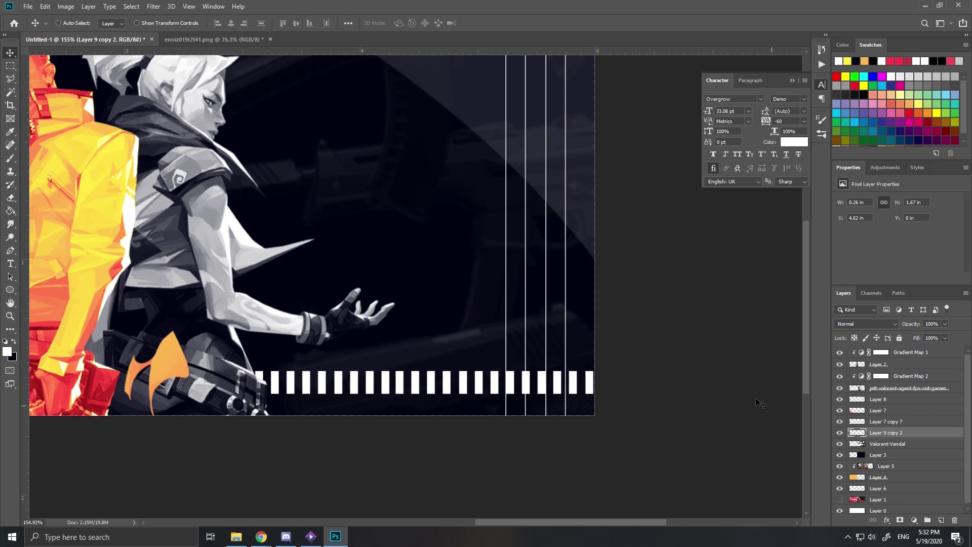
Duplicate the four lines to extend the pattern to eight evenly spaced lines, and merge the two layers.
{"action": "mouse_move", "coordinate": [508, 324]}
{"action": "left_mouse_down"}
{"action": "mouse_move", "coordinate": [587, 325]}
{"action": "mouse_move", "coordinate": [519, 334]}
{"action": "left_mouse_up"}
{"action": "left_click", "coordinate": [875, 446], "text": "ctrl"}
{"action": "key", "text": "ctrl+e"}
{"action": "scroll", "coordinate": [569, 324], "scroll_direction": "down", "scroll_amount": 5}
{"action": "scroll", "coordinate": [582, 264], "scroll_direction": "up", "scroll_amount": 3}
Duplicate the eight-line layer and move the copy to the left of the original lines.
{"action": "key", "text": "ctrl+j"}
{"action": "key", "text": "ctrl+t"}
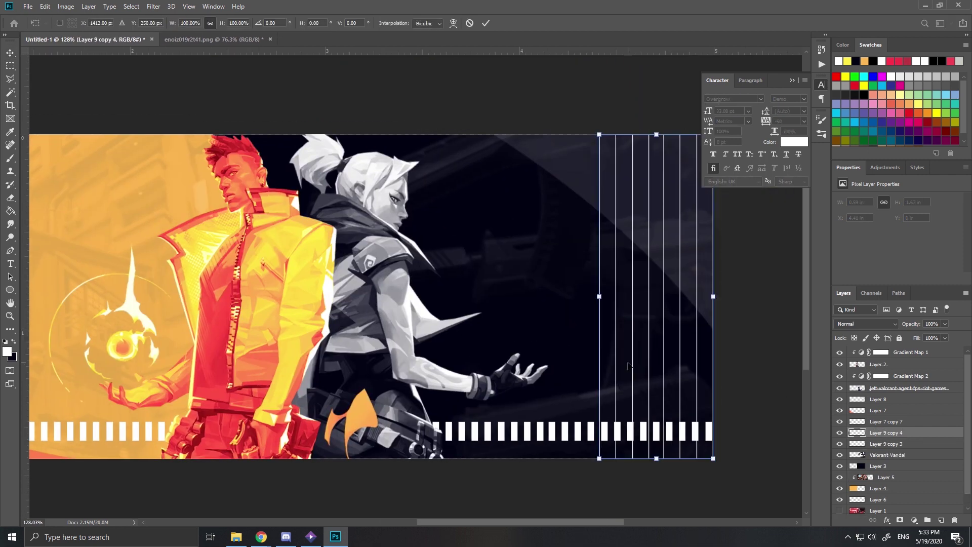
{"action": "left_click_drag", "start_coordinate": [653, 263], "coordinate": [538, 264]}
{"action": "key", "text": "Return"}
Delete the rightmost part of the copied lines and shift the remainder right to X 3.93 in.
{"action": "key", "text": "m"}
{"action": "left_click_drag", "start_coordinate": [582, 121], "coordinate": [594, 466]}
{"action": "key", "text": "Delete"}
{"action": "key", "text": "ctrl+t"}
{"action": "left_click_drag", "start_coordinate": [552, 324], "coordinate": [568, 324]}
{"action": "key", "text": "Return"}
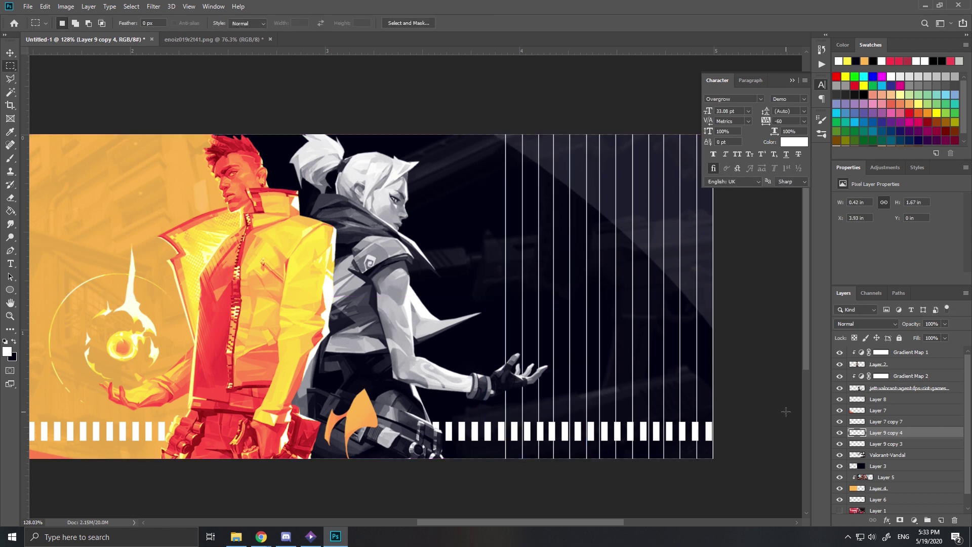
Merge the copied lines with the original line layer.
{"action": "key", "text": "v"}
{"action": "left_click", "coordinate": [886, 443], "text": "ctrl"}
{"action": "key", "text": "ctrl+e"}
Duplicate the line pattern leftward so it spans the dark half, and merge both layers.
{"action": "key", "text": "ctrl+alt+t"}
{"action": "left_click_drag", "start_coordinate": [674, 324], "coordinate": [446, 324]}
{"action": "key", "text": "Return"}
{"action": "left_click", "coordinate": [886, 443], "text": "ctrl"}
{"action": "key", "text": "ctrl+e"}
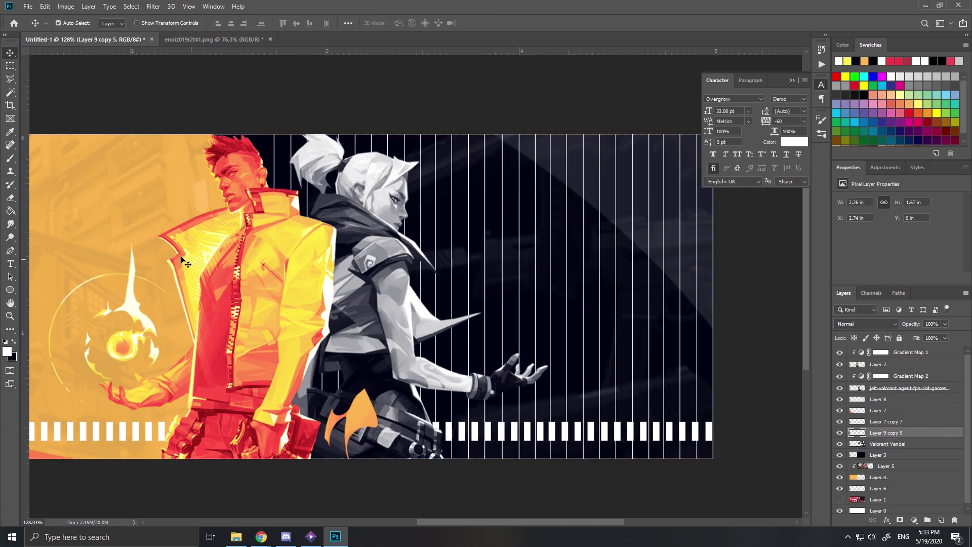
Set the opacity of the vertical line pattern layer to 5%.
{"action": "key", "text": "ctrl+0"}
{"action": "left_click_drag", "start_coordinate": [938, 323], "coordinate": [852, 334]}
{"action": "type", "text": "5"}
{"action": "key", "text": "Return"}
Duplicate the faded line pattern, rotate the copy 90°, and stretch it to about 2.98 in wide to form a grid.
{"action": "key", "text": "ctrl+minus"}
{"action": "key", "text": "ctrl+j"}
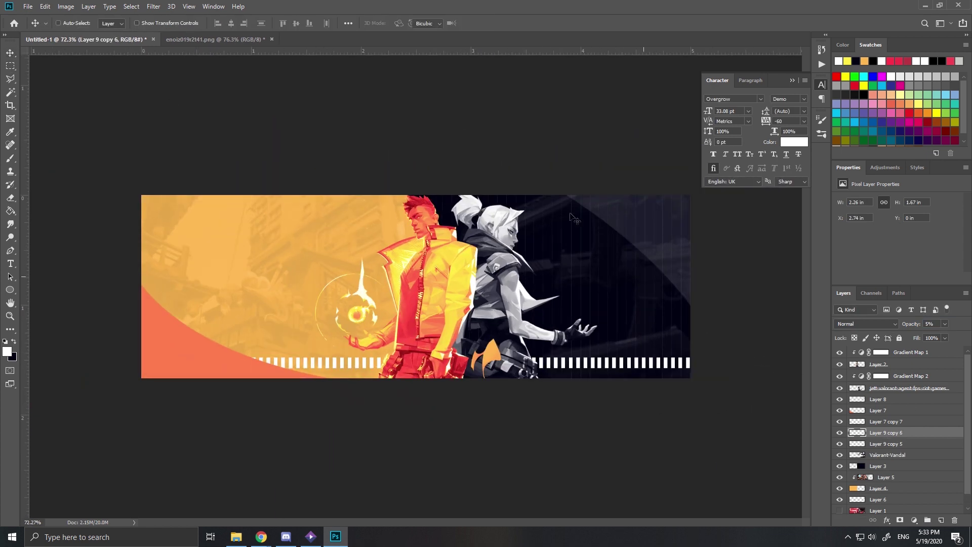
{"action": "key", "text": "ctrl+t"}
{"action": "left_click_drag", "start_coordinate": [590, 155], "coordinate": [751, 286]}
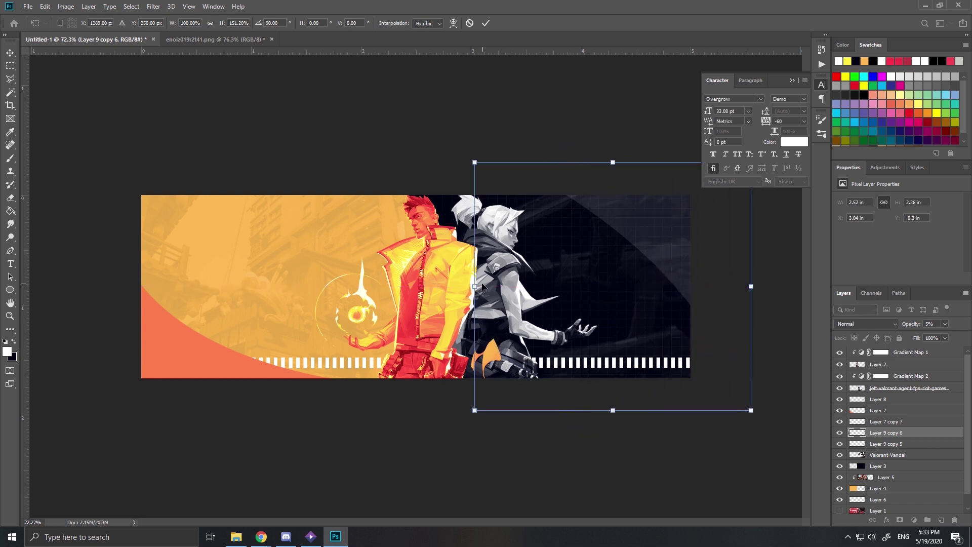
{"action": "left_click_drag", "start_coordinate": [463, 286], "coordinate": [423, 286]}
{"action": "key", "text": "Return"}
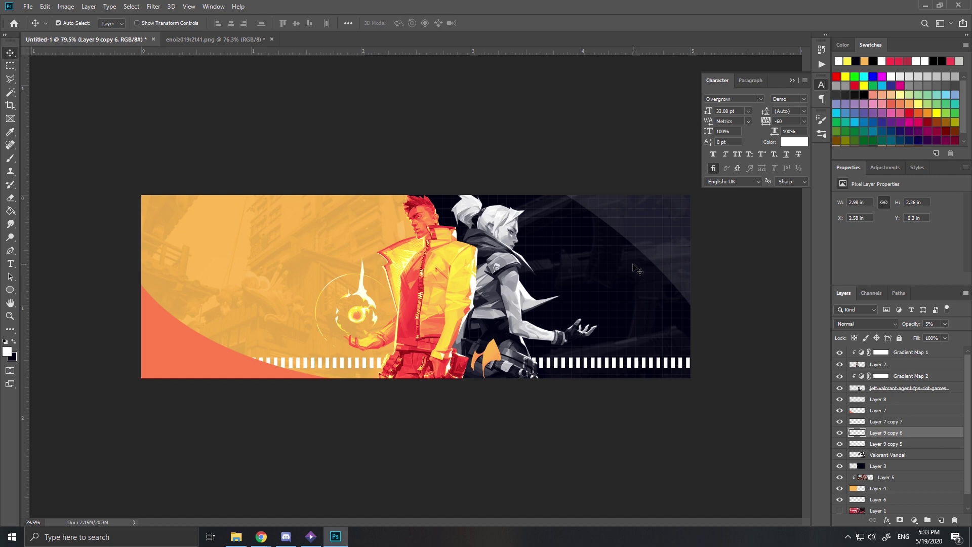
Add the white text "NAME" in 33.08 pt Overgrow on the orange half.
{"action": "scroll", "coordinate": [636, 269], "scroll_direction": "up", "scroll_amount": 3}
{"action": "scroll", "coordinate": [633, 265], "scroll_direction": "down", "scroll_amount": 7}
{"action": "scroll", "coordinate": [429, 304], "scroll_direction": "up", "scroll_amount": 3}
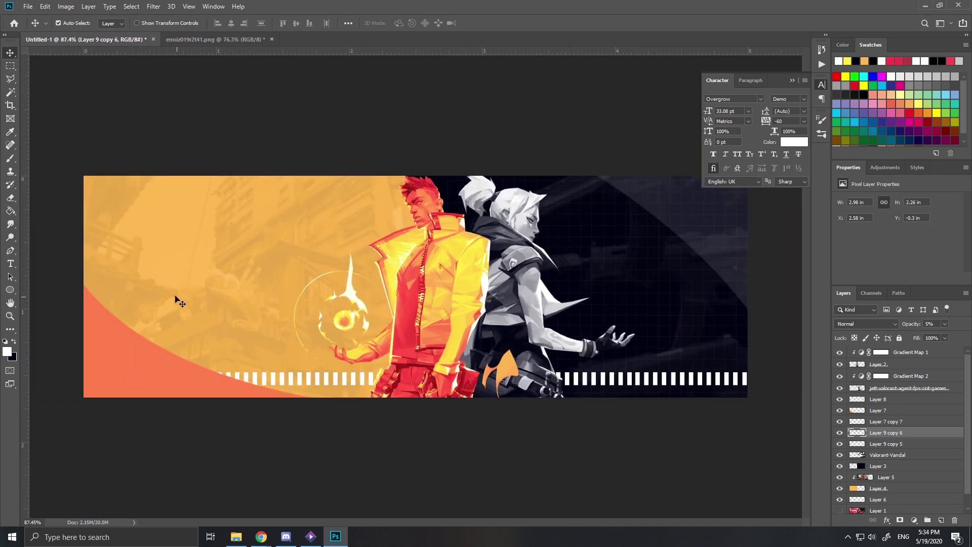
{"action": "left_click", "coordinate": [10, 263]}
{"action": "scroll", "coordinate": [143, 283], "scroll_direction": "up", "scroll_amount": 1}
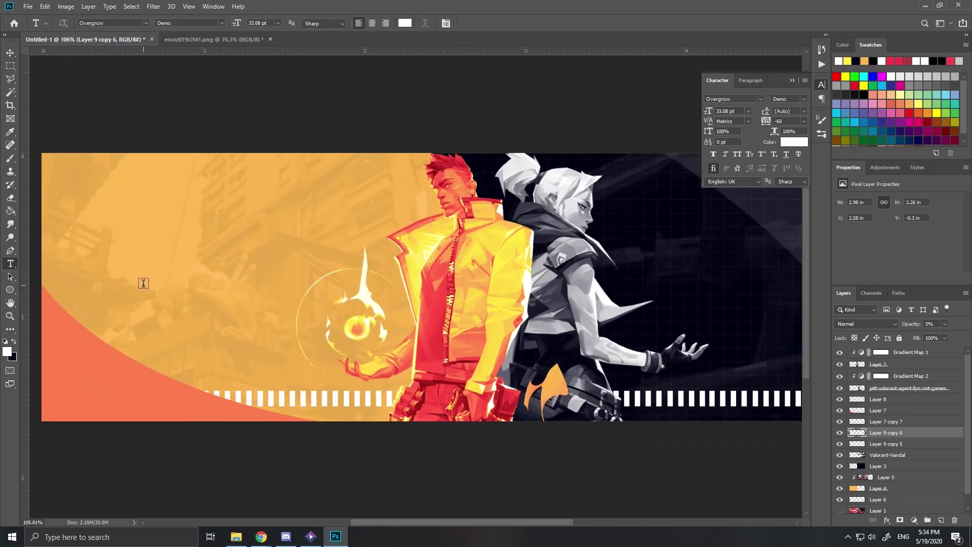
{"action": "left_click", "coordinate": [143, 283]}
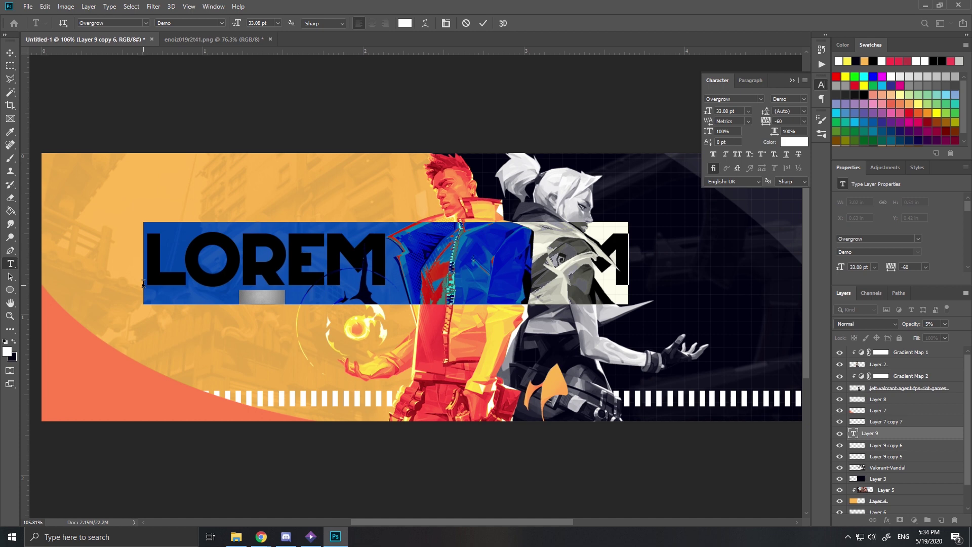
{"action": "type", "text": "NAME"}
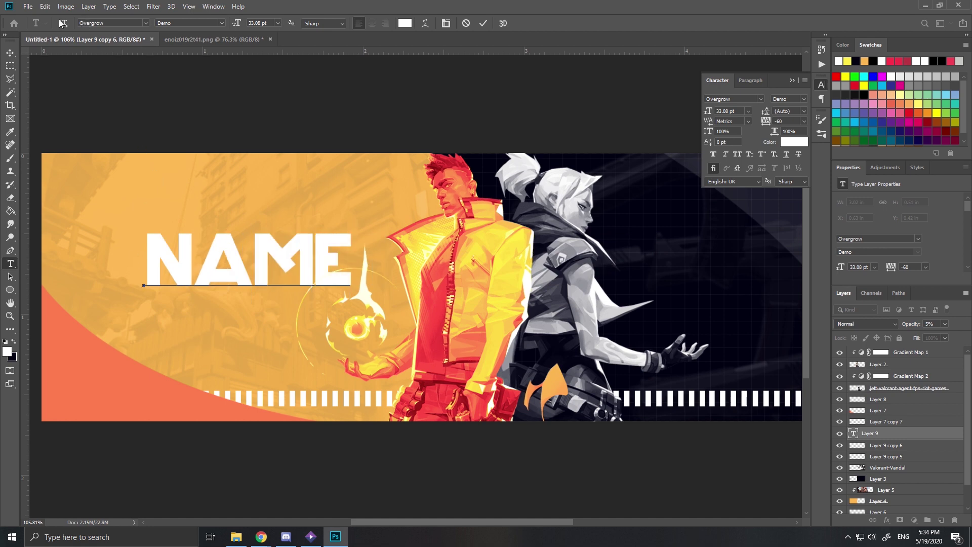
Place the NAME text at about X 0.58 in, Y 0.58 in, and bring its layer to the top of the stack.
{"action": "left_click", "coordinate": [11, 52]}
{"action": "left_click_drag", "start_coordinate": [265, 260], "coordinate": [251, 283]}
{"action": "scroll", "coordinate": [252, 286], "scroll_direction": "down", "scroll_amount": 3}
{"action": "scroll", "coordinate": [405, 294], "scroll_direction": "up", "scroll_amount": 3}
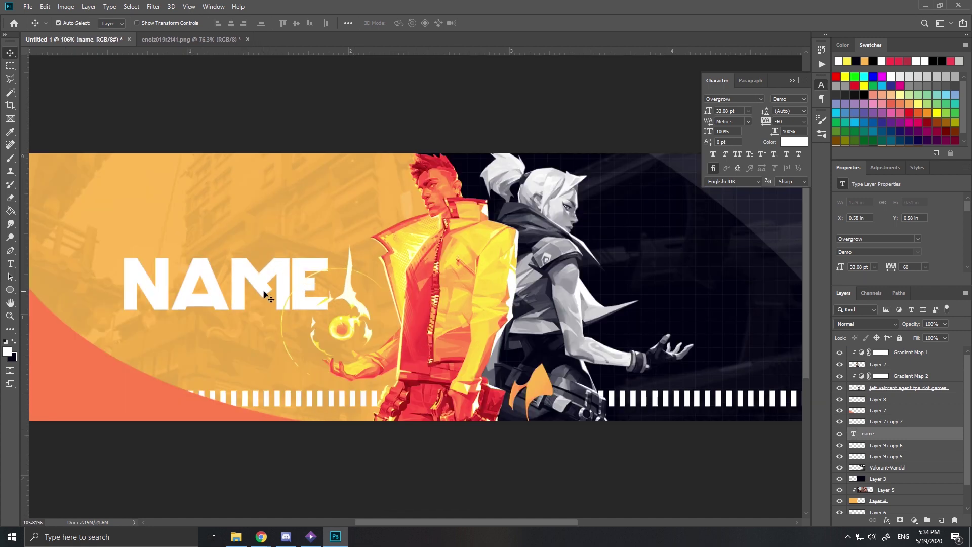
{"action": "left_click_drag", "start_coordinate": [880, 433], "coordinate": [892, 349]}
{"action": "scroll", "coordinate": [211, 275], "scroll_direction": "up", "scroll_amount": 5}
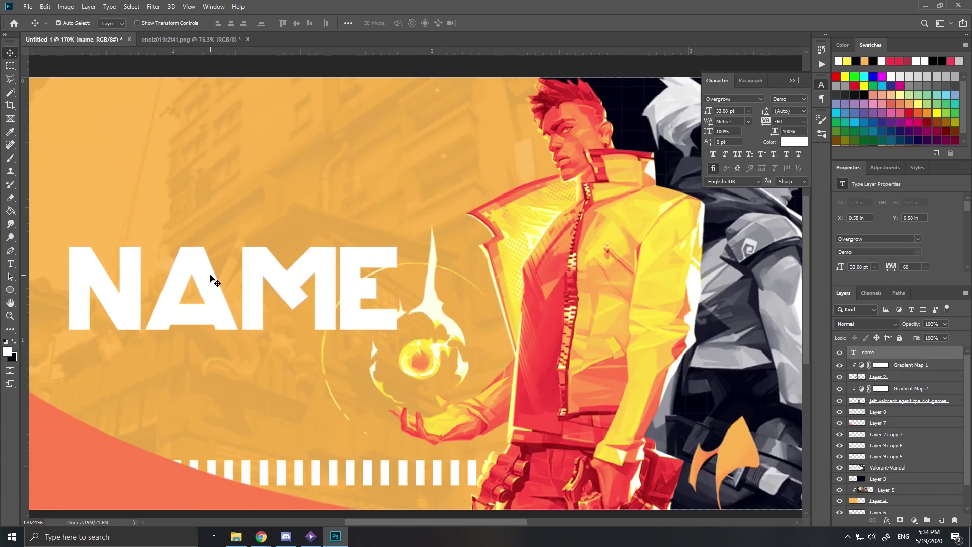
{"action": "scroll", "coordinate": [163, 304], "scroll_direction": "down", "scroll_amount": 3}
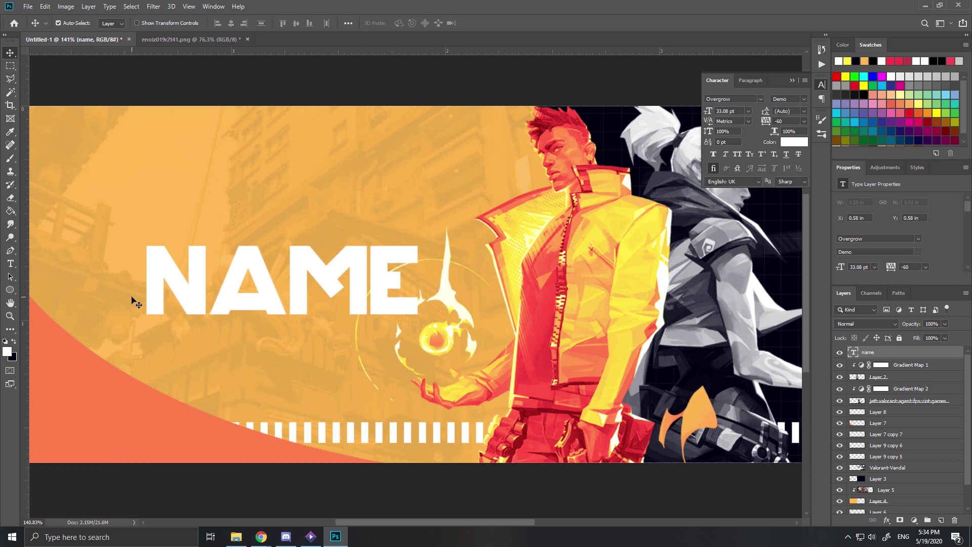
Duplicate the NAME text layer and enlarge the copy's font size to about 217.08 pt.
{"action": "key", "text": "ctrl+j"}
{"action": "left_click", "coordinate": [11, 263]}
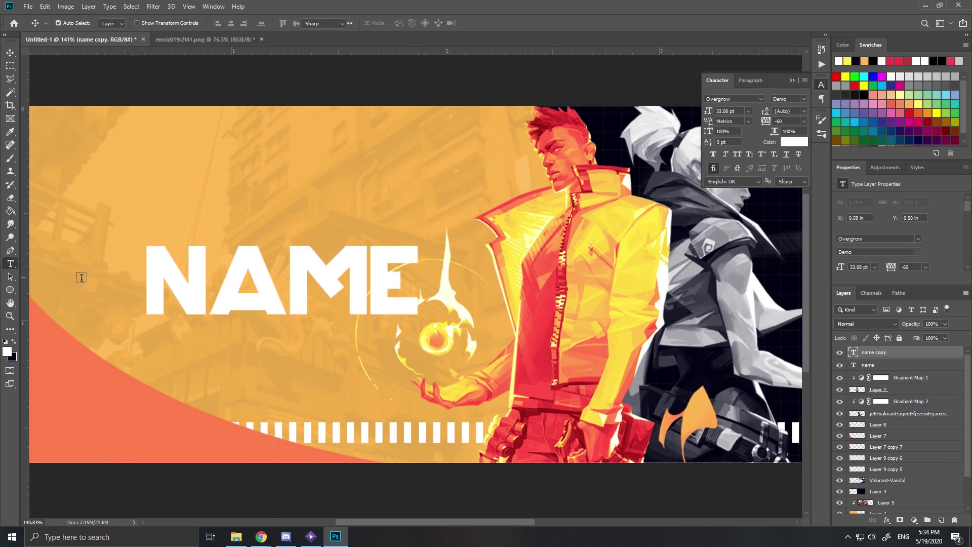
{"action": "double_click", "coordinate": [157, 280]}
{"action": "left_click_drag", "start_coordinate": [235, 24], "coordinate": [329, 23]}
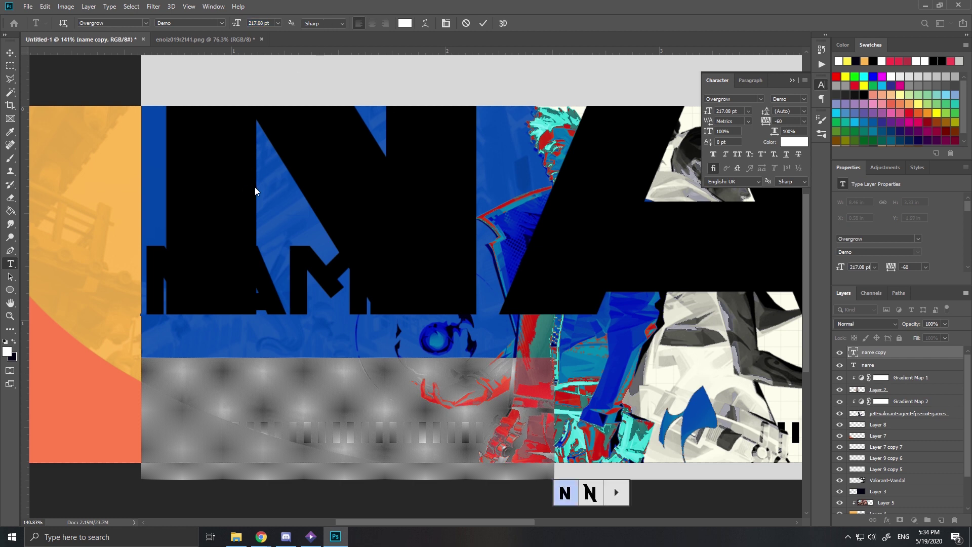
Scale the large NAME copy down to about 155.18 pt and position it across the whole banner.
{"action": "scroll", "coordinate": [255, 187], "scroll_direction": "down", "scroll_amount": 5}
{"action": "left_click", "coordinate": [10, 52]}
{"action": "scroll", "coordinate": [376, 239], "scroll_direction": "down", "scroll_amount": 6}
{"action": "left_click_drag", "start_coordinate": [393, 253], "coordinate": [252, 301]}
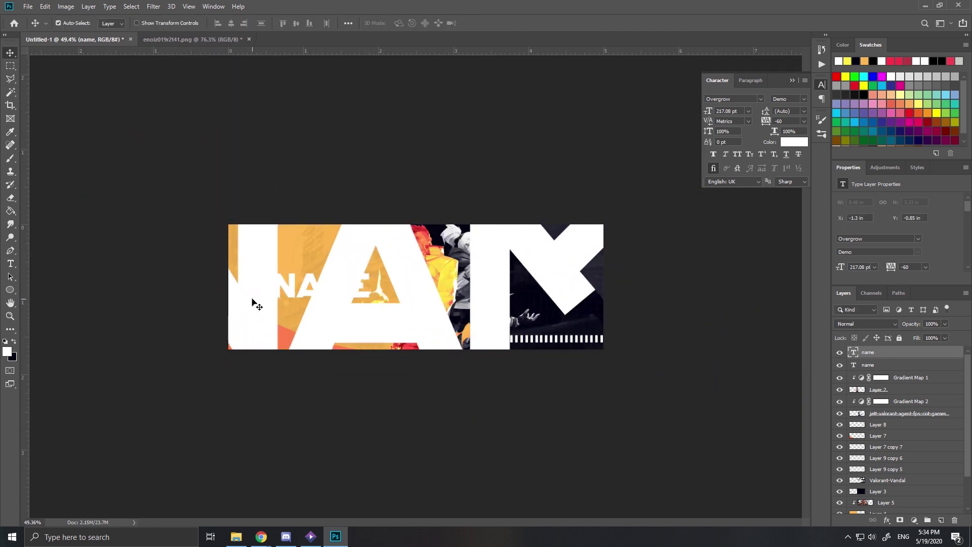
{"action": "key", "text": "ctrl+t"}
{"action": "left_click_drag", "start_coordinate": [765, 409], "coordinate": [673, 375]}
{"action": "left_click_drag", "start_coordinate": [551, 294], "coordinate": [524, 309]}
{"action": "key", "text": "Return"}
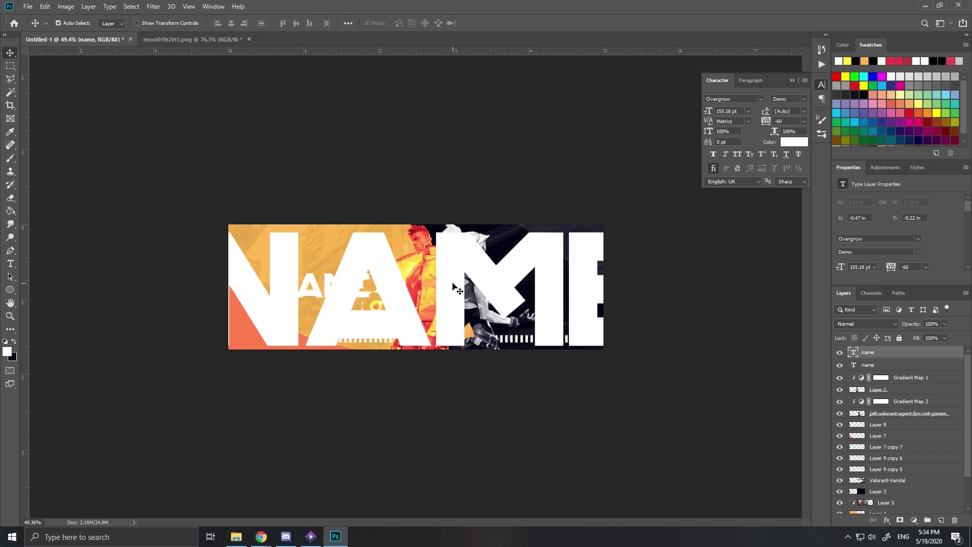
Set the large NAME text's fill opacity to 0% and give it a white 2 px outside stroke.
{"action": "double_click", "coordinate": [901, 357]}
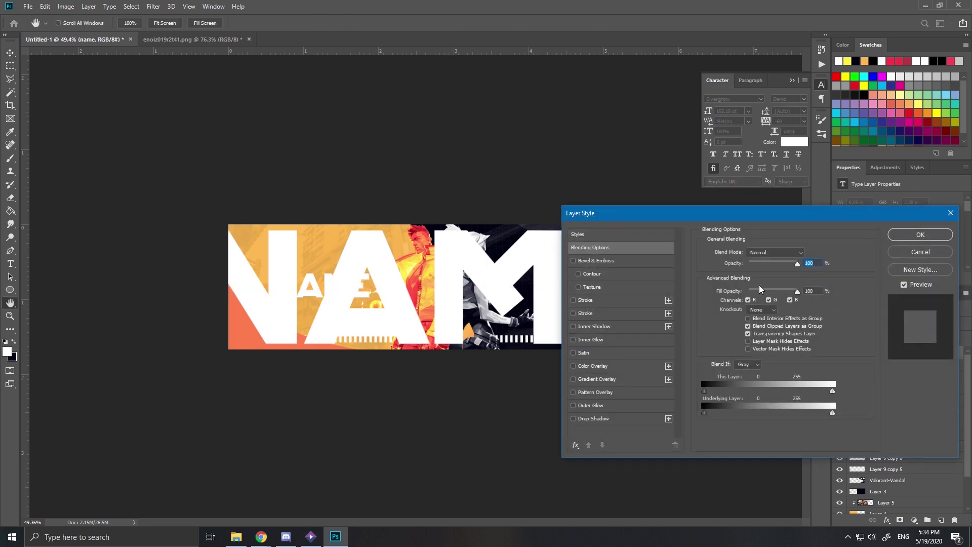
{"action": "left_click_drag", "start_coordinate": [762, 295], "coordinate": [749, 292]}
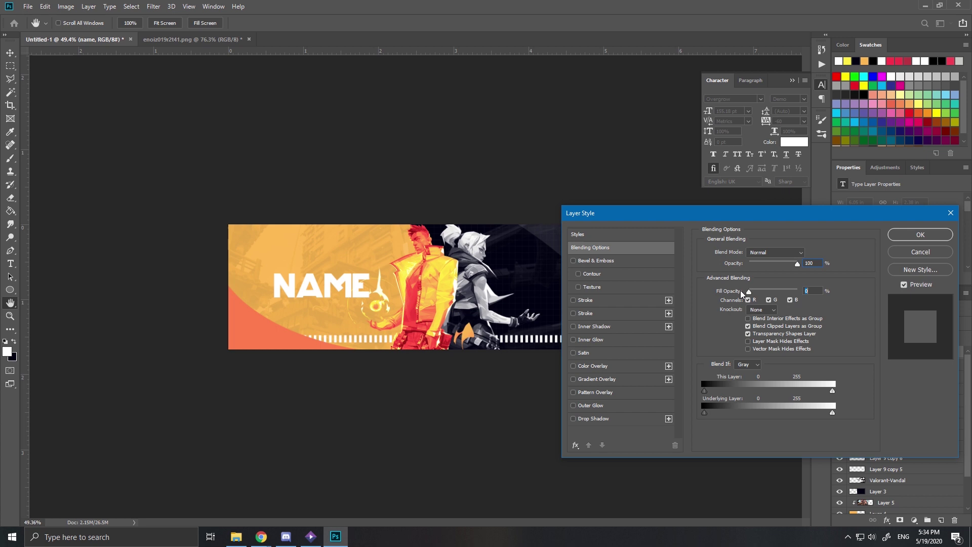
{"action": "left_click", "coordinate": [604, 302]}
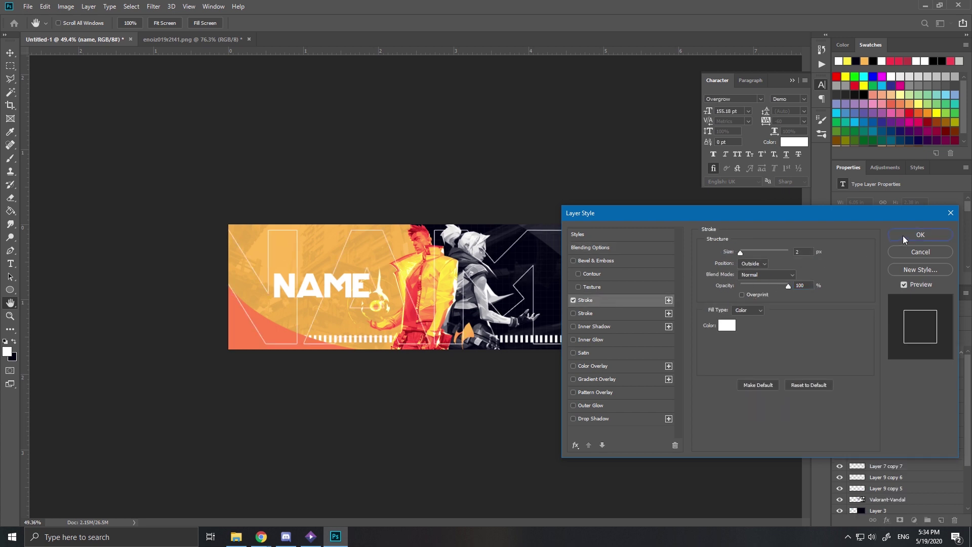
{"action": "left_click", "coordinate": [920, 235]}
{"action": "key", "text": "ctrl+0"}
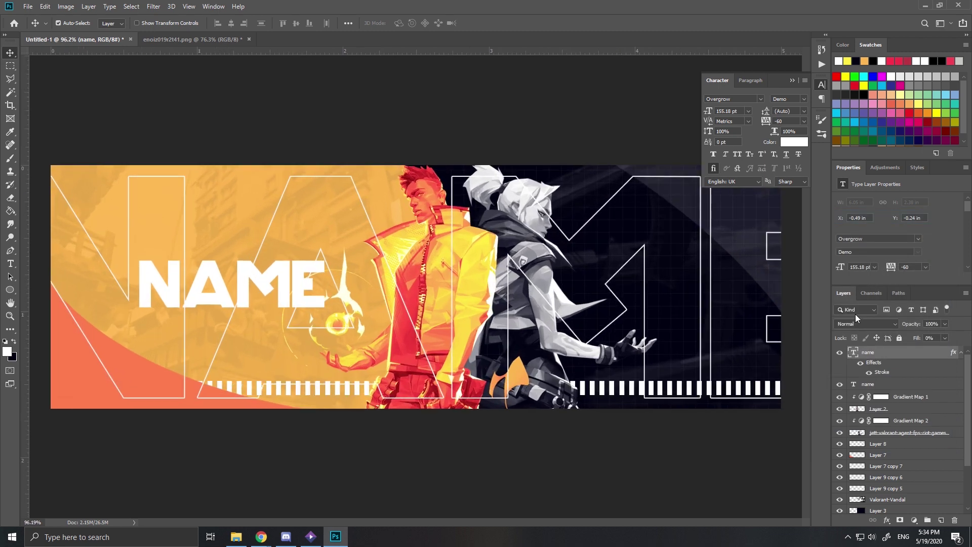
Add a blank layer and merge it with the outlined NAME text layer.
{"action": "left_click", "coordinate": [941, 520]}
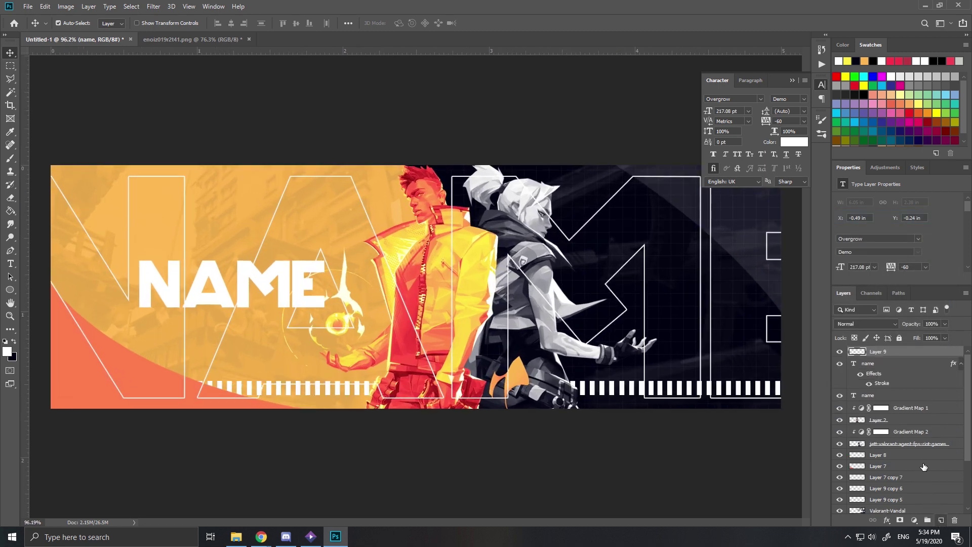
{"action": "left_click", "coordinate": [893, 376], "text": "ctrl"}
{"action": "key", "text": "ctrl+e"}
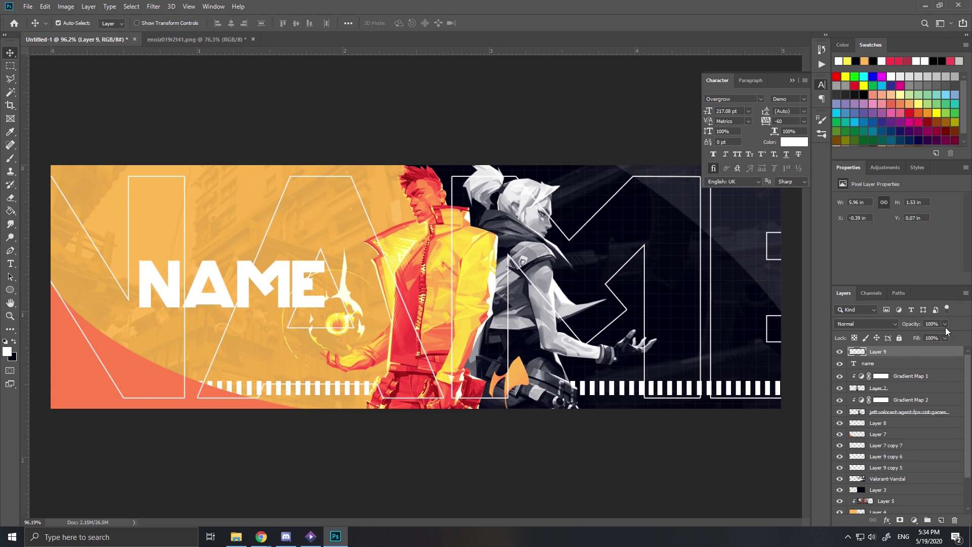
Lower the outlined NAME layer's opacity to 11%.
{"action": "left_click_drag", "start_coordinate": [918, 330], "coordinate": [905, 336]}
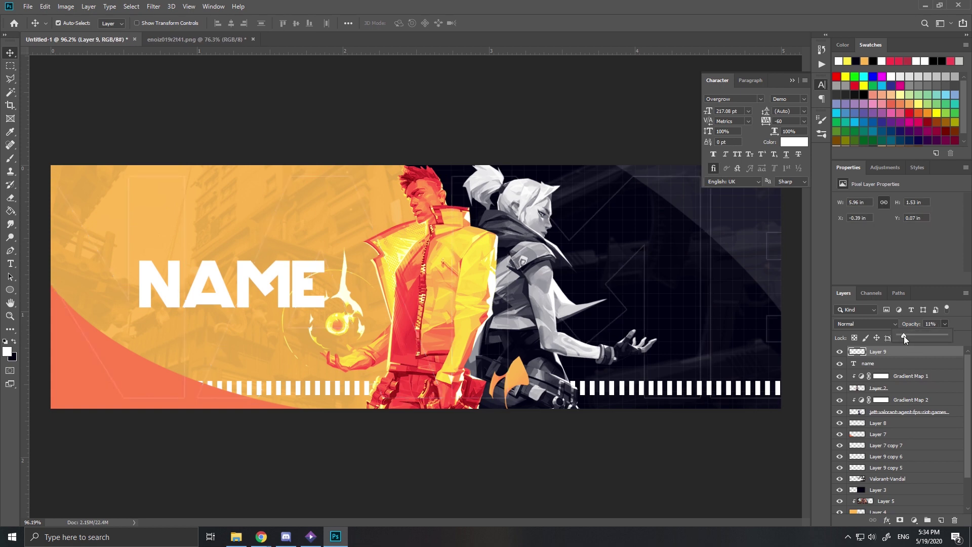
{"action": "left_click", "coordinate": [531, 336]}
{"action": "scroll", "coordinate": [467, 326], "scroll_direction": "down", "scroll_amount": 3}
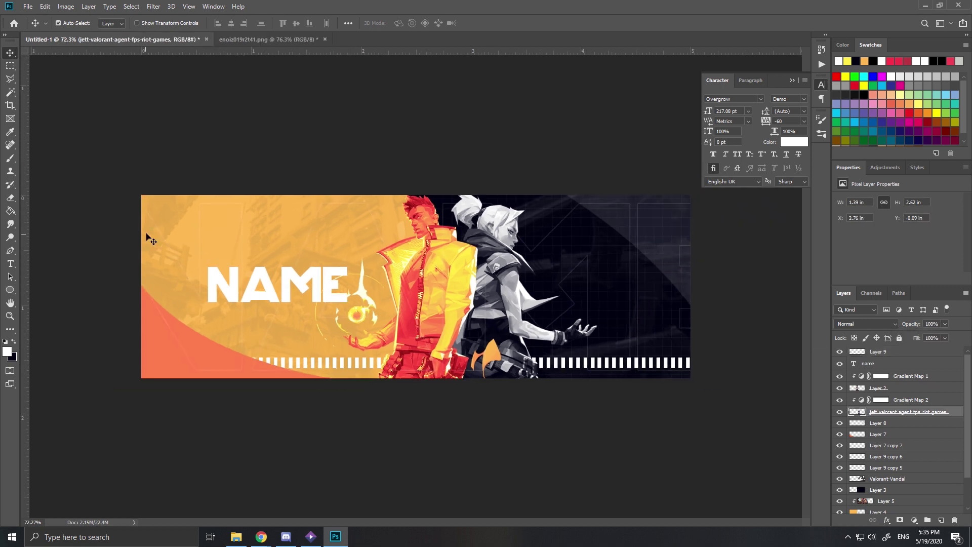
Delete the part of the outlined NAME layer that covers the dark half of the banner, and clear the selection.
{"action": "left_click", "coordinate": [886, 363]}
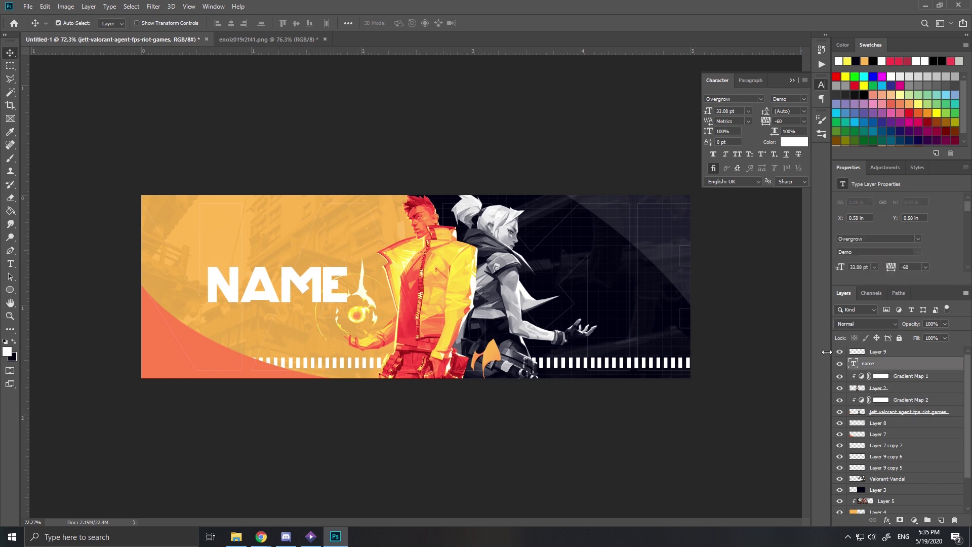
{"action": "left_click", "coordinate": [857, 354]}
{"action": "left_click", "coordinate": [10, 66]}
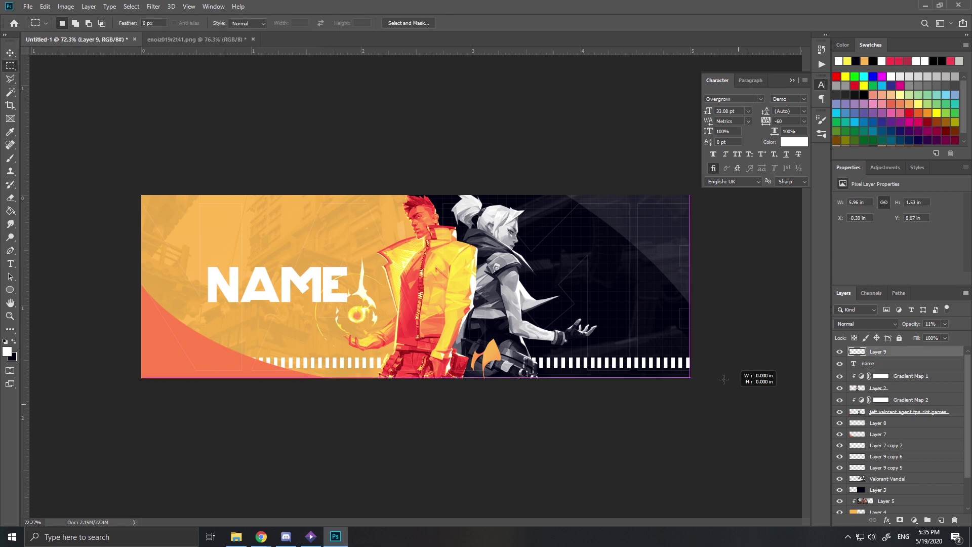
{"action": "left_click_drag", "start_coordinate": [724, 379], "coordinate": [440, 144]}
{"action": "key", "text": "Delete"}
{"action": "key", "text": "ctrl+d"}
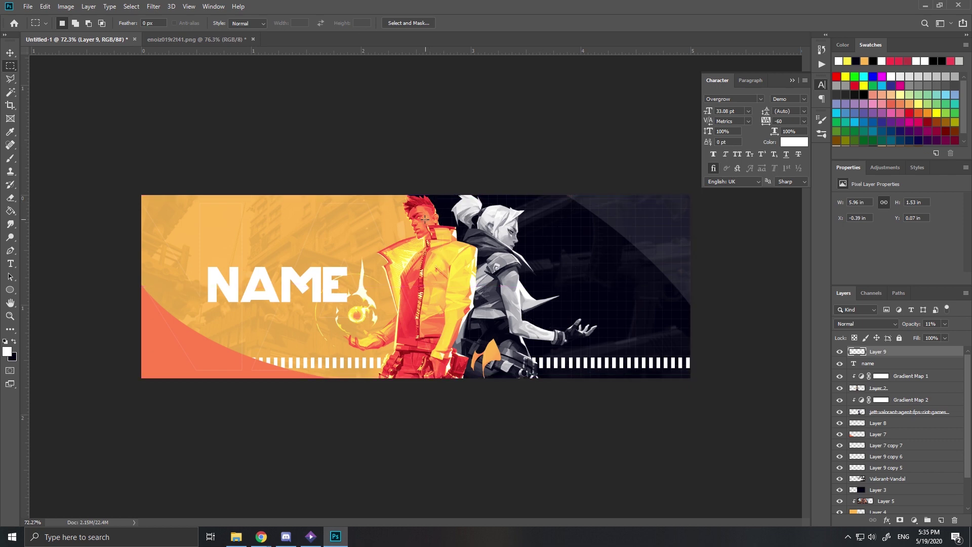
{"action": "scroll", "coordinate": [425, 219], "scroll_direction": "up", "scroll_amount": 3}
{"action": "scroll", "coordinate": [414, 292], "scroll_direction": "down", "scroll_amount": 2}
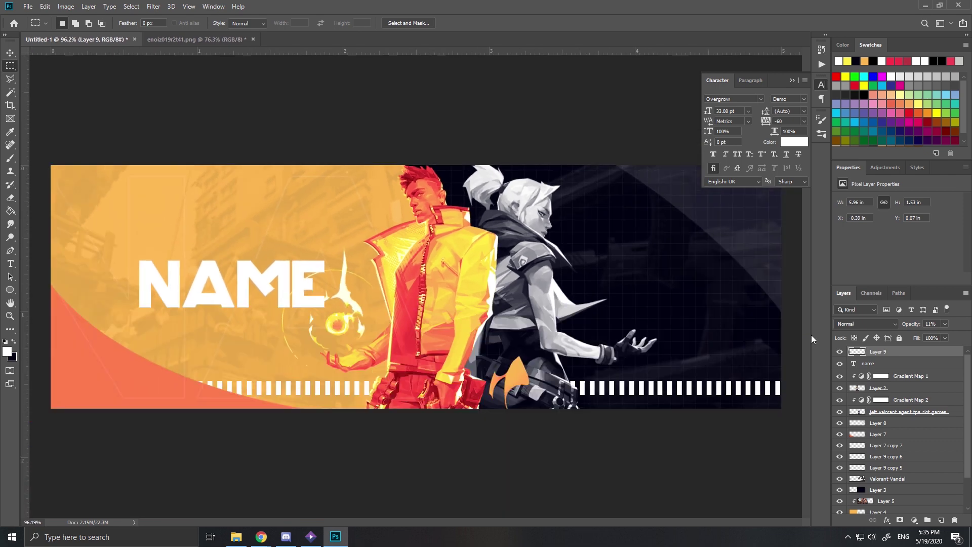
Set the outlined NAME layer's opacity to 20% and enlarge it to about 7.26 by 1.86 in.
{"action": "type", "text": "20"}
{"action": "key", "text": "Return"}
{"action": "left_click", "coordinate": [14, 198]}
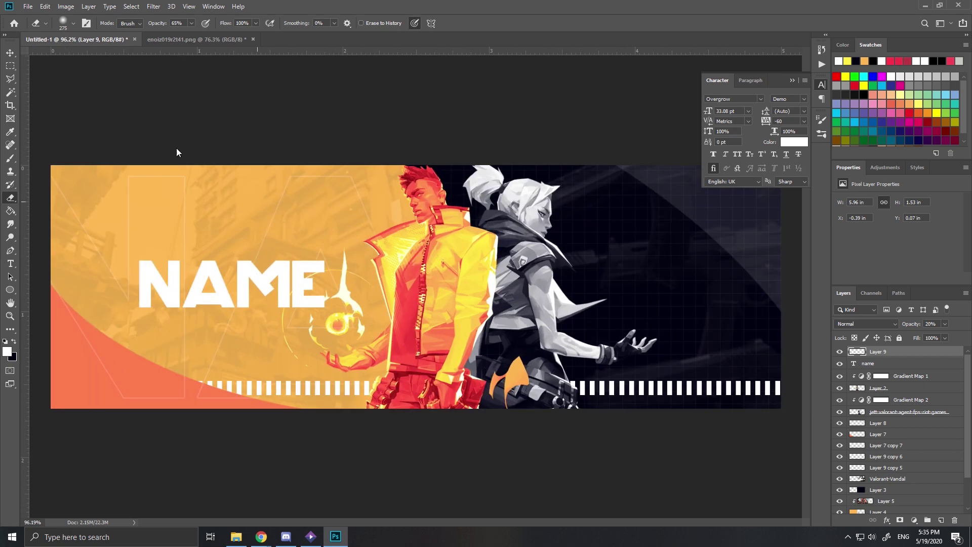
{"action": "key", "text": "ctrl+t"}
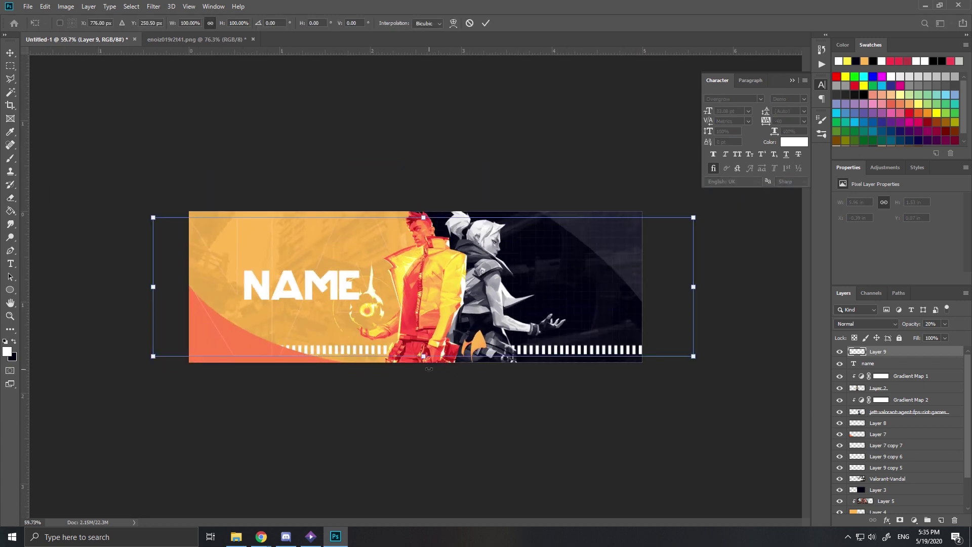
{"action": "left_click_drag", "start_coordinate": [697, 356], "coordinate": [753, 372]}
{"action": "key", "text": "Return"}
{"action": "key", "text": "e"}
{"action": "scroll", "coordinate": [120, 268], "scroll_direction": "up", "scroll_amount": 5}
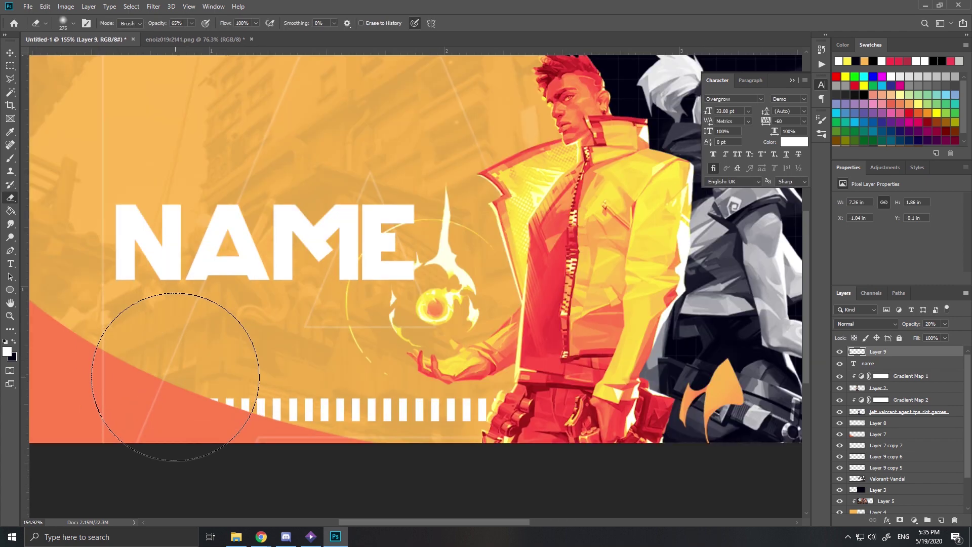
{"action": "scroll", "coordinate": [175, 377], "scroll_direction": "down", "scroll_amount": 3}
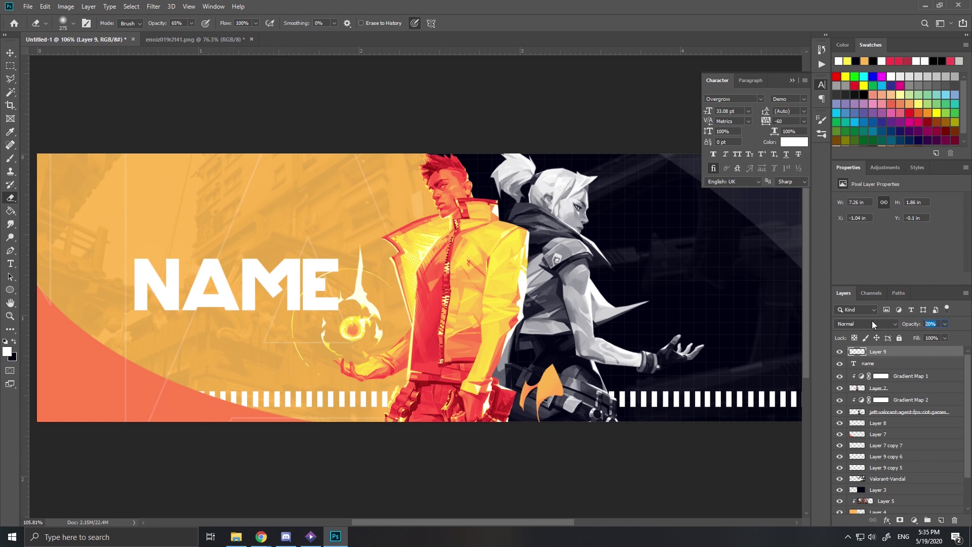
Reduce the outlined NAME layer's opacity to 10%.
{"action": "type", "text": "5"}
{"action": "type", "text": "0"}
{"action": "scroll", "coordinate": [343, 258], "scroll_direction": "down", "scroll_amount": 3}
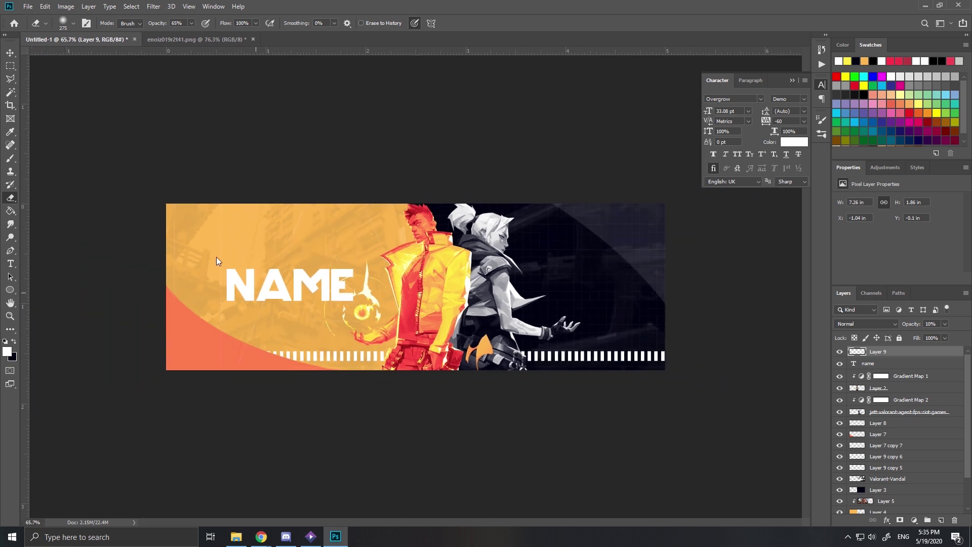
{"action": "scroll", "coordinate": [217, 256], "scroll_direction": "up", "scroll_amount": 5}
{"action": "left_click", "coordinate": [10, 54]}
{"action": "scroll", "coordinate": [51, 205], "scroll_direction": "up", "scroll_amount": 3}
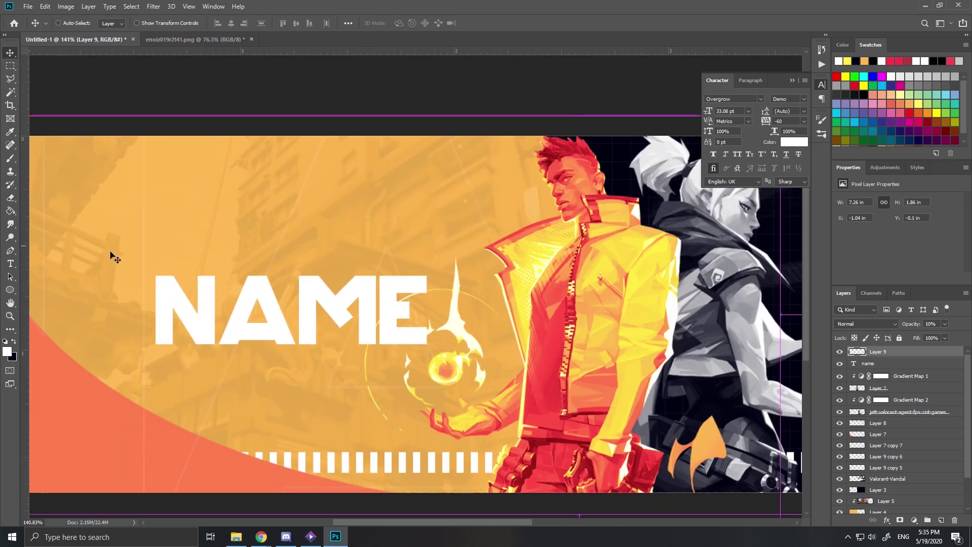
{"action": "key", "text": "ctrl+h"}
Duplicate the solid NAME text layer and scale the copy down to about 3.85 pt just below the original.
{"action": "left_click", "coordinate": [902, 363]}
{"action": "key", "text": "ctrl+j"}
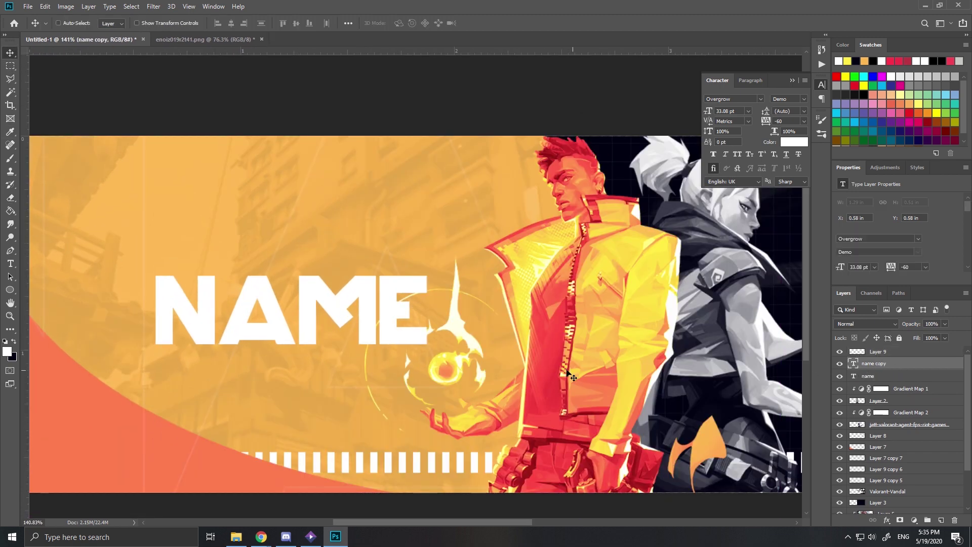
{"action": "key", "text": "ctrl+t"}
{"action": "left_click_drag", "start_coordinate": [427, 260], "coordinate": [297, 363]}
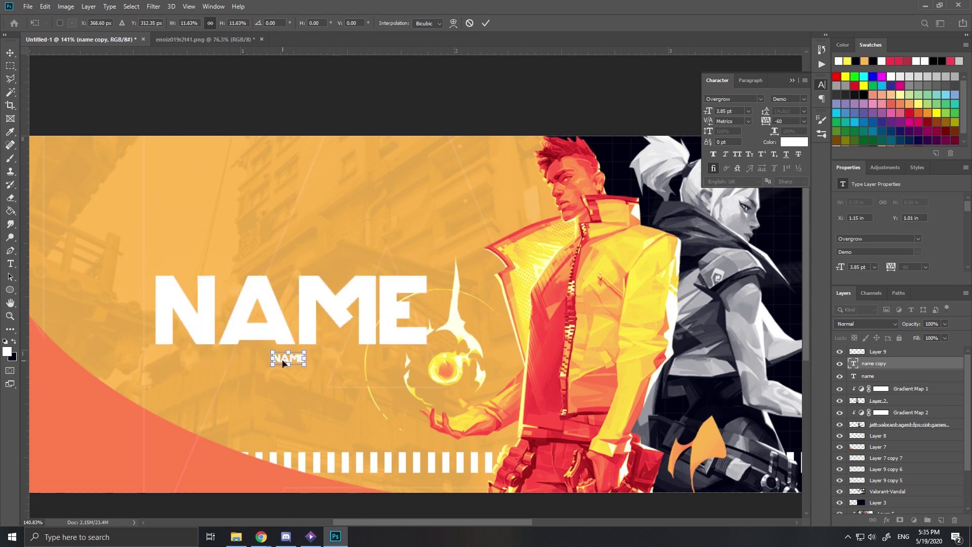
{"action": "key", "text": "Return"}
Replace the text of the small NAME copy with "THE".
{"action": "scroll", "coordinate": [237, 358], "scroll_direction": "up", "scroll_amount": 5}
{"action": "left_click", "coordinate": [10, 263]}
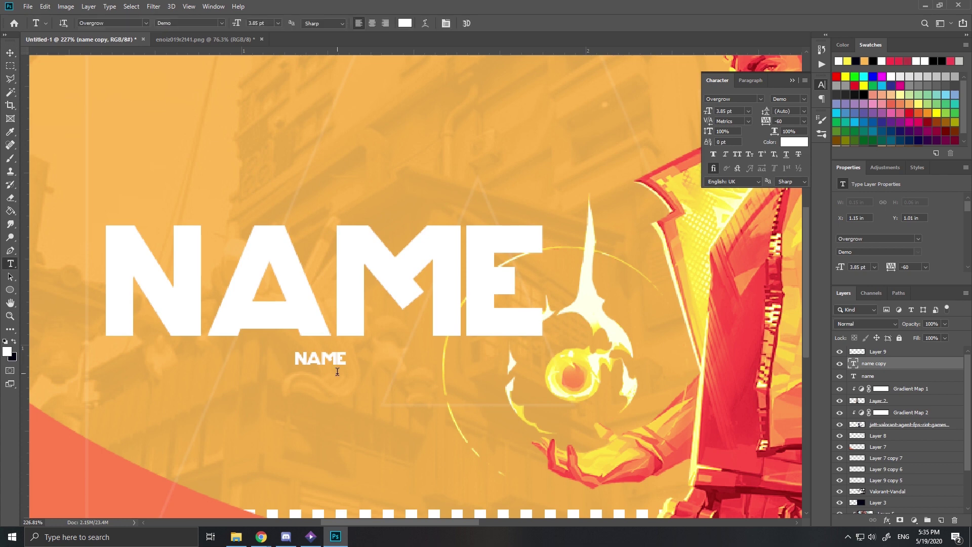
{"action": "left_click_drag", "start_coordinate": [297, 360], "coordinate": [367, 366]}
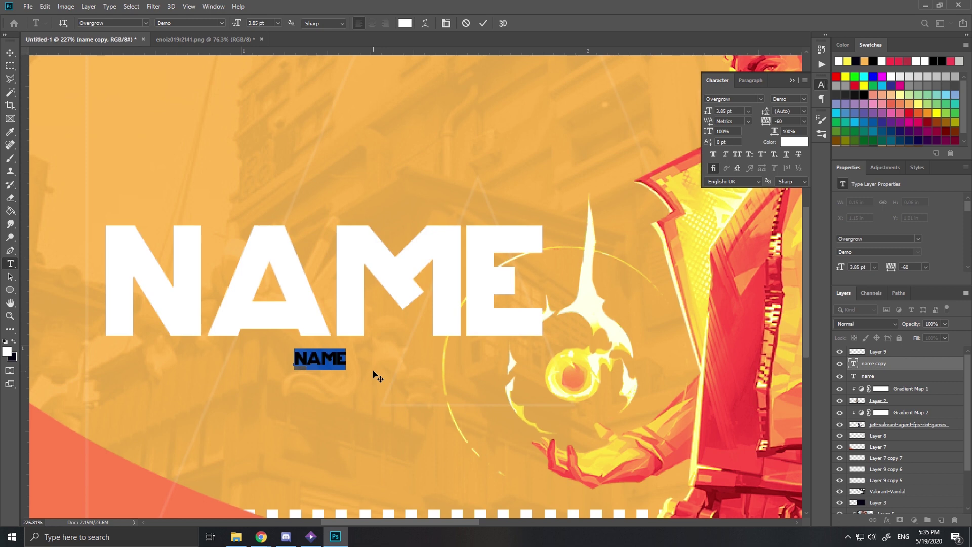
{"action": "type", "text": "THE"}
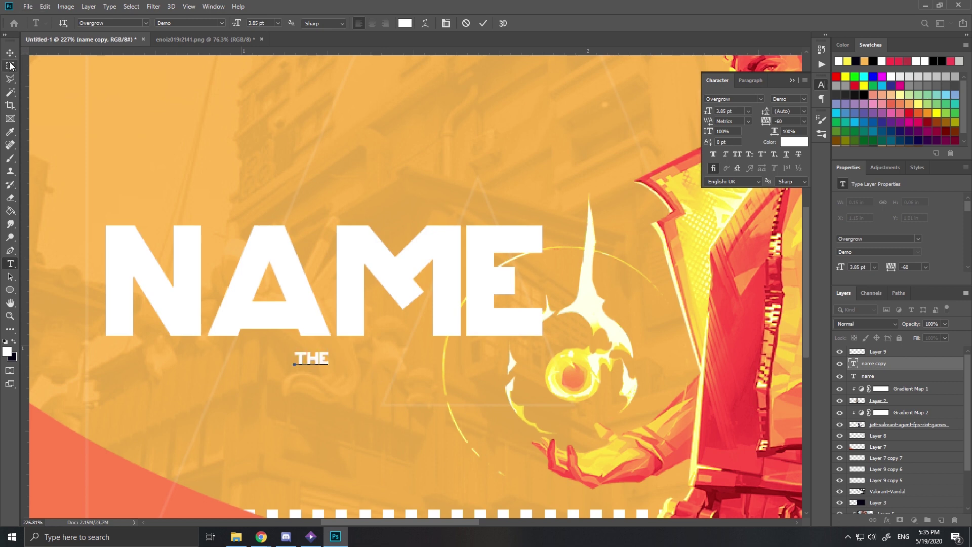
Format the small THE text in Coolvetica Regular at 4.85 pt with a tracking of 100.
{"action": "left_click_drag", "start_coordinate": [294, 359], "coordinate": [347, 361]}
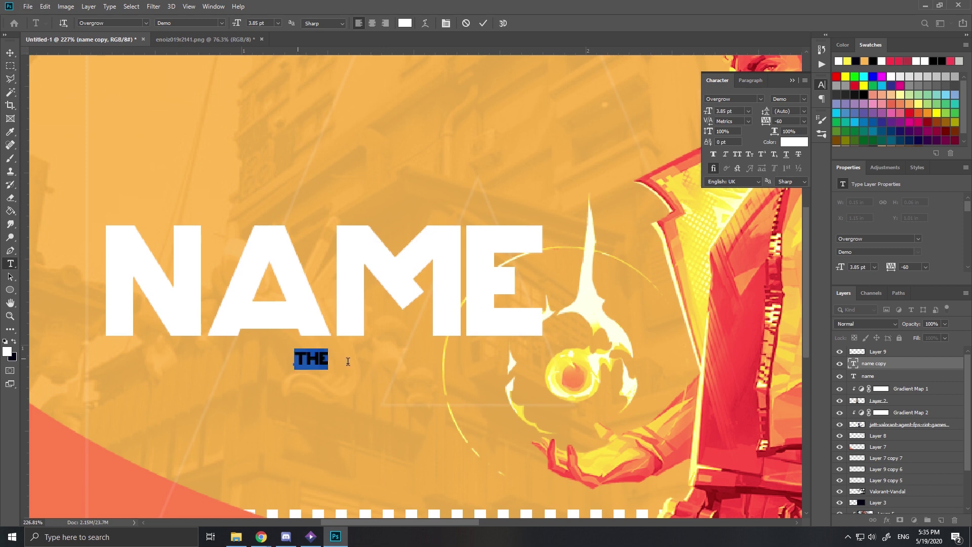
{"action": "left_click", "coordinate": [146, 23]}
{"action": "type", "text": "coo"}
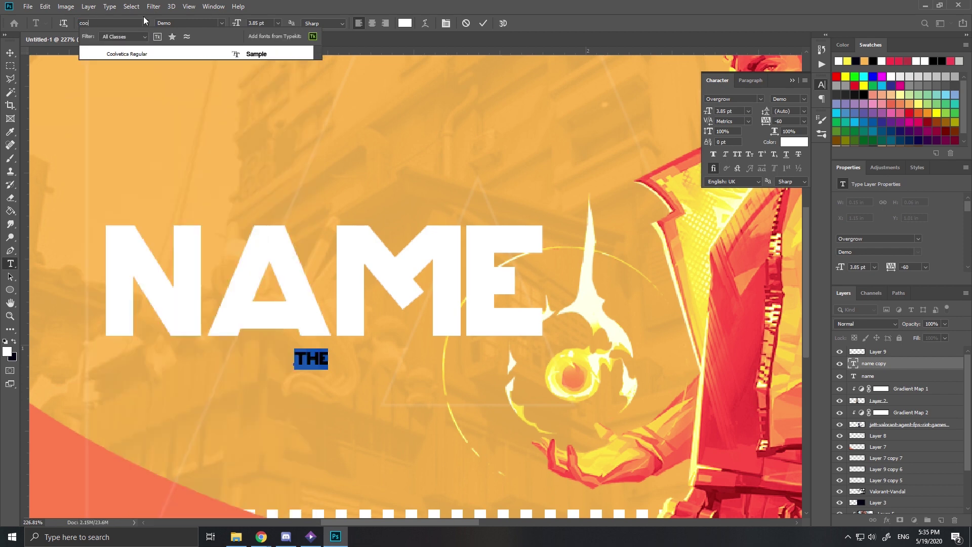
{"action": "left_click", "coordinate": [146, 53]}
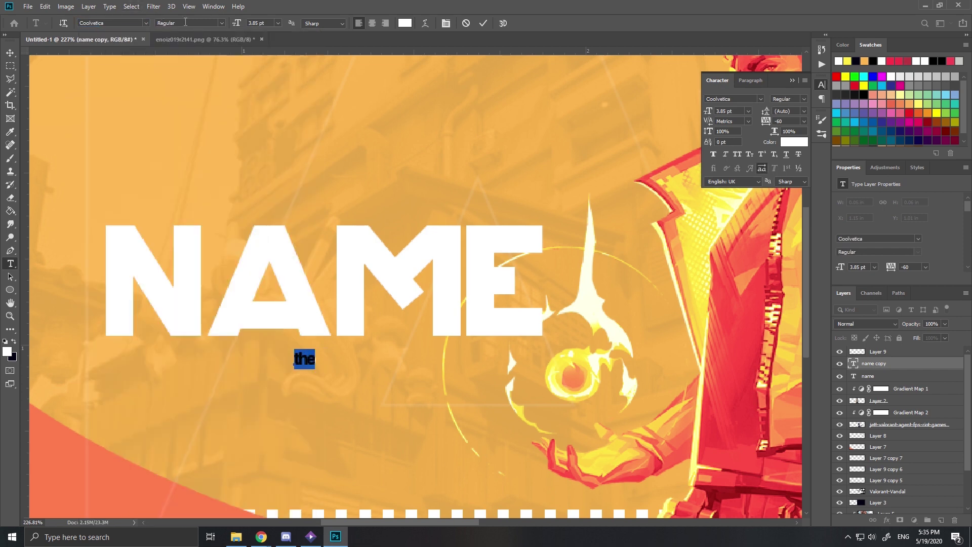
{"action": "left_click_drag", "start_coordinate": [237, 23], "coordinate": [238, 24]}
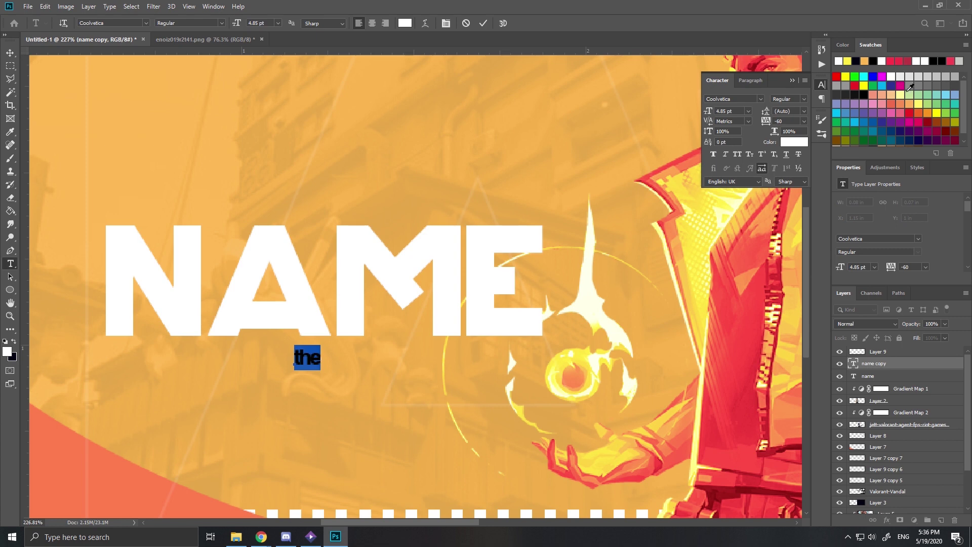
{"action": "left_click_drag", "start_coordinate": [765, 124], "coordinate": [769, 123]}
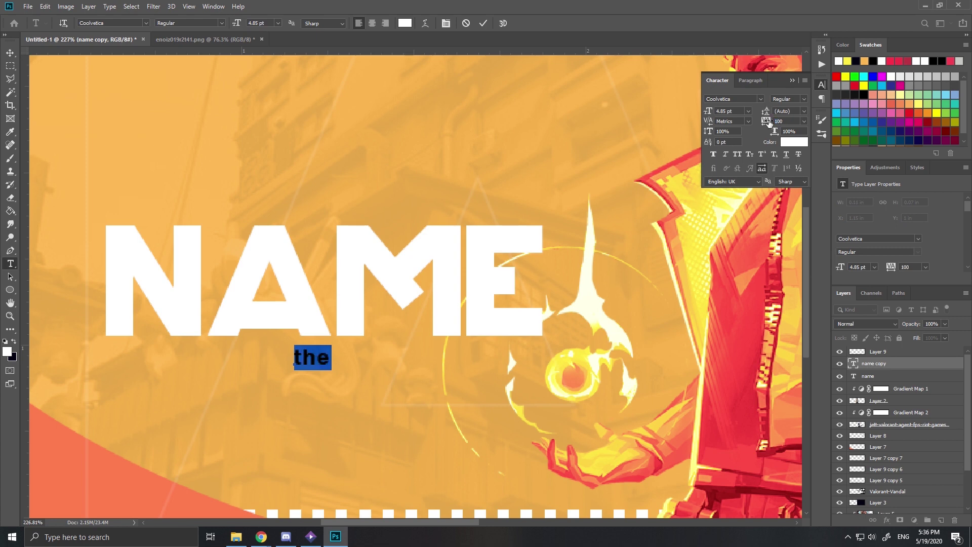
Place the small "the" text directly above the N of the solid NAME.
{"action": "left_click", "coordinate": [10, 53]}
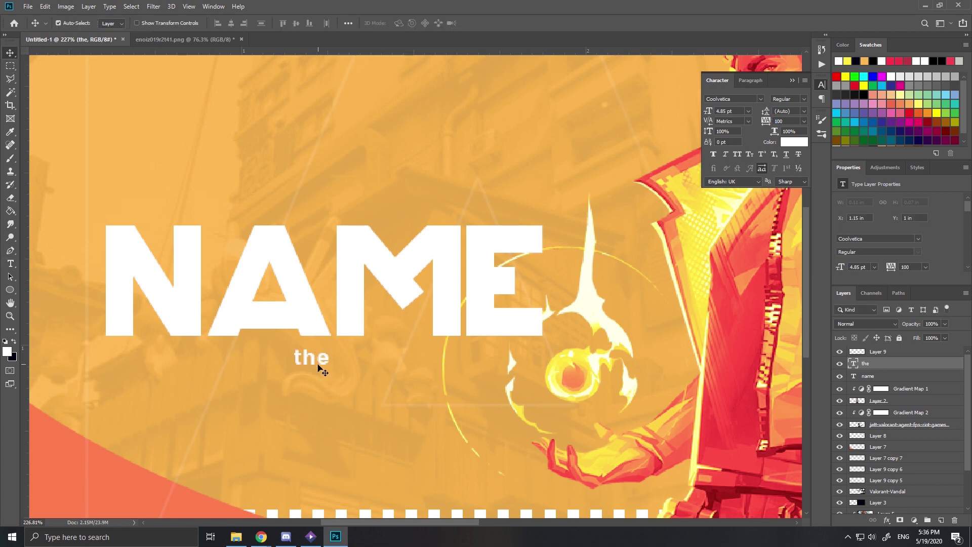
{"action": "left_click_drag", "start_coordinate": [316, 363], "coordinate": [126, 216]}
{"action": "scroll", "coordinate": [330, 281], "scroll_direction": "down", "scroll_amount": 2}
{"action": "scroll", "coordinate": [329, 281], "scroll_direction": "down", "scroll_amount": 10}
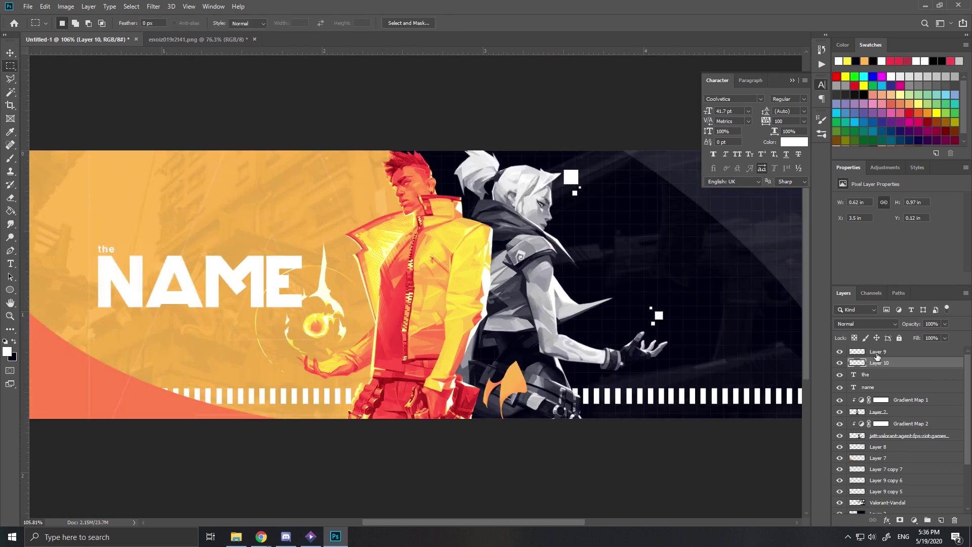
Add a blank layer above Layer 9 and set the foreground colour to the yellow sampled from the male character's jacket.
{"action": "left_click", "coordinate": [877, 356]}
{"action": "left_click", "coordinate": [940, 520]}
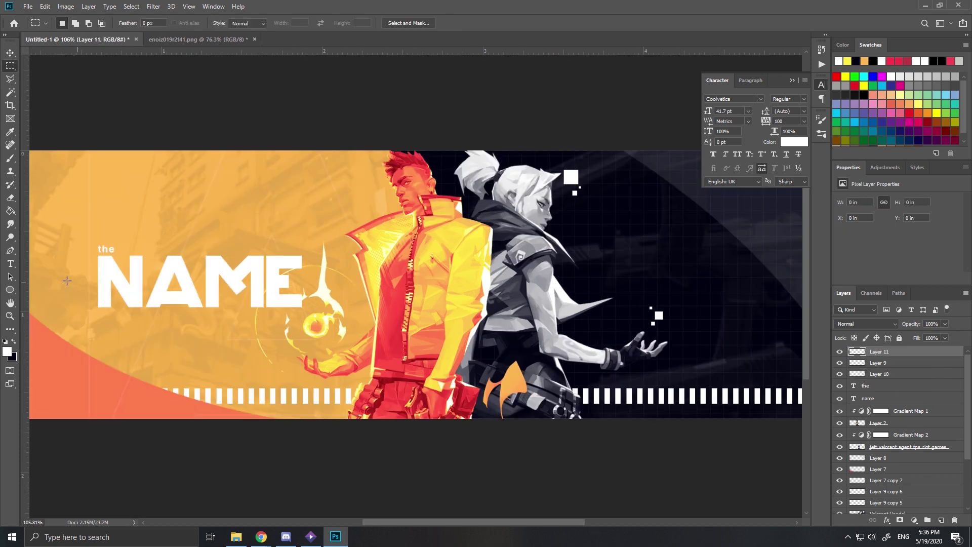
{"action": "key", "text": "i"}
{"action": "left_click", "coordinate": [6, 352]}
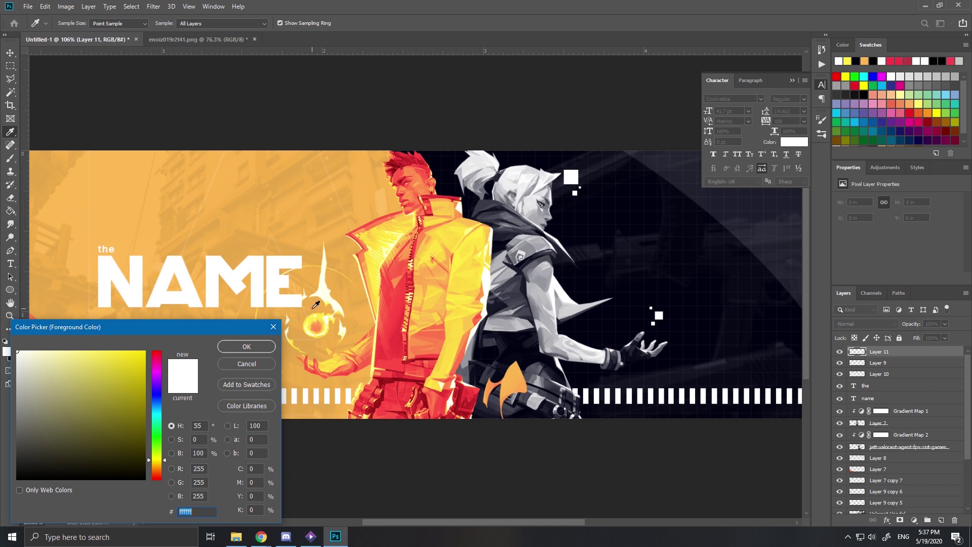
{"action": "left_click", "coordinate": [323, 323]}
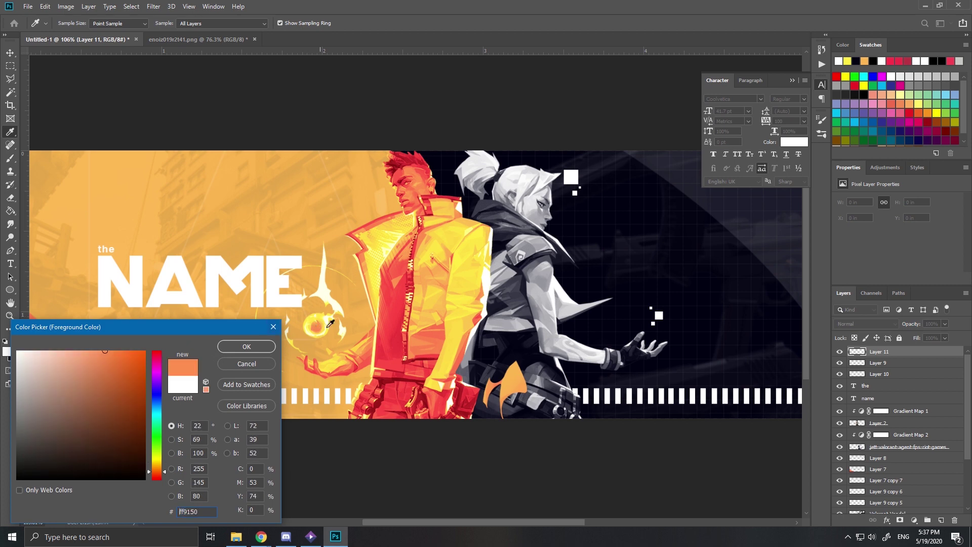
{"action": "left_click", "coordinate": [376, 305]}
{"action": "left_click", "coordinate": [247, 346]}
{"action": "key", "text": "b"}
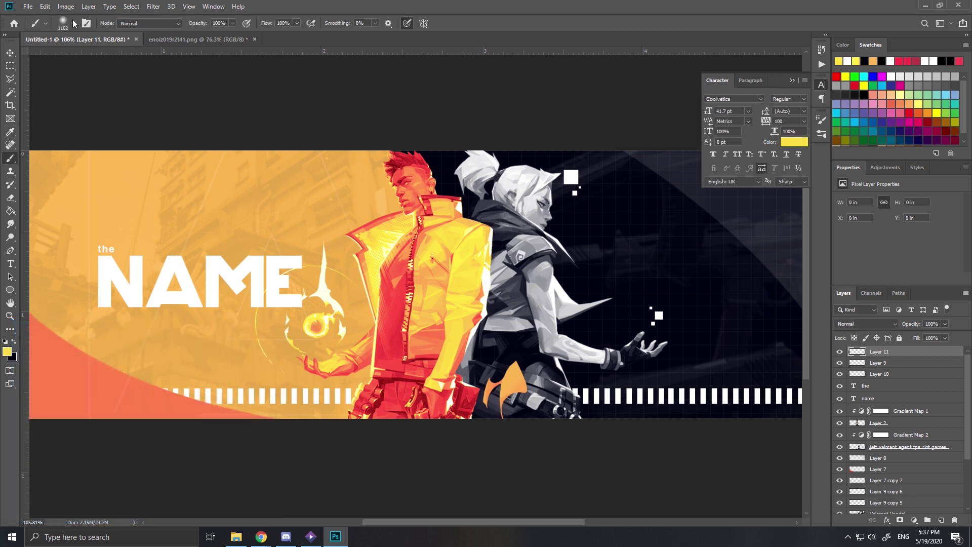
Try a yellow glow over the orange half with the 1102 px soft brush, and undo it.
{"action": "left_click", "coordinate": [63, 23]}
{"action": "scroll", "coordinate": [324, 303], "scroll_direction": "down", "scroll_amount": 5}
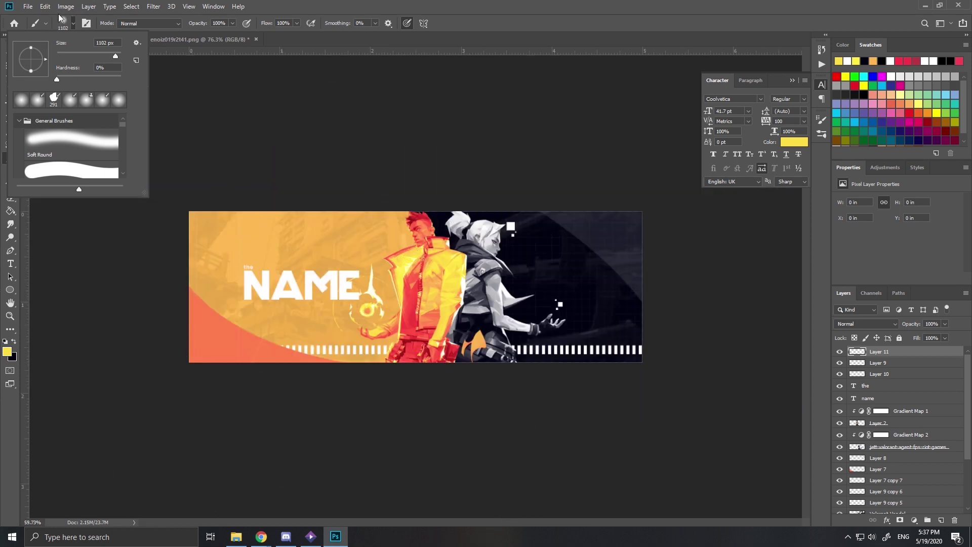
{"action": "left_click", "coordinate": [74, 23]}
{"action": "left_click", "coordinate": [304, 408]}
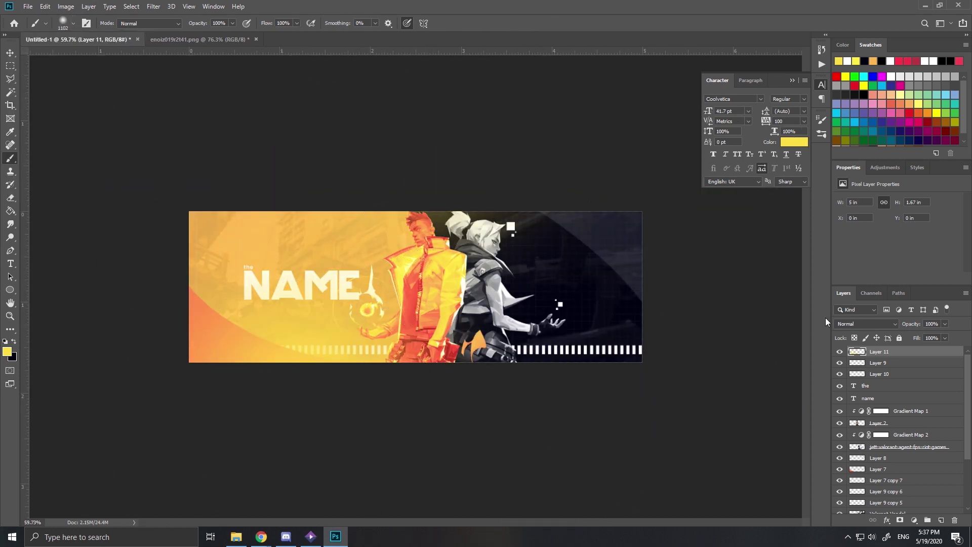
{"action": "key", "text": "ctrl+z"}
{"action": "key", "text": "ctrl+z"}
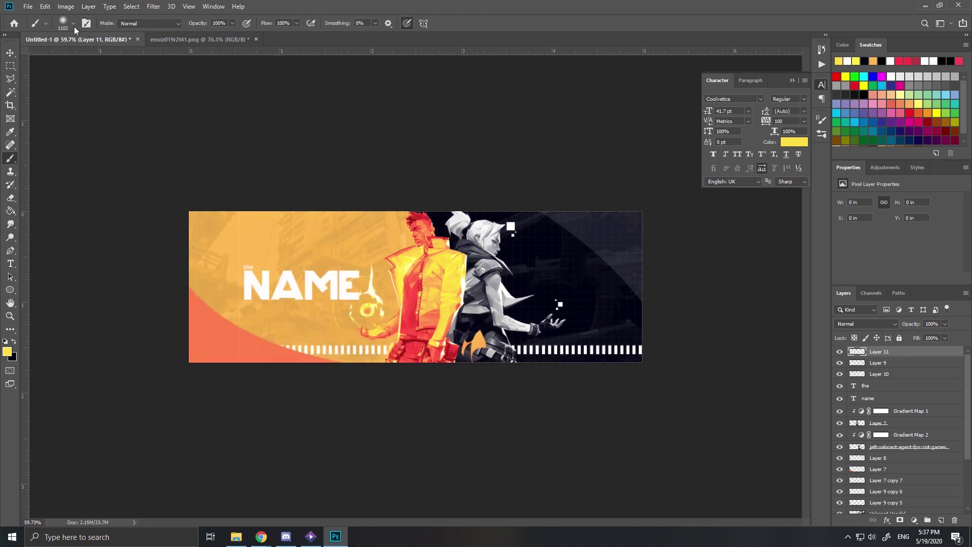
Set the soft brush size to 448 px and paint yellow glows across the lower part and outer edge of the orange half.
{"action": "left_click", "coordinate": [73, 24]}
{"action": "left_click_drag", "start_coordinate": [113, 56], "coordinate": [113, 56]}
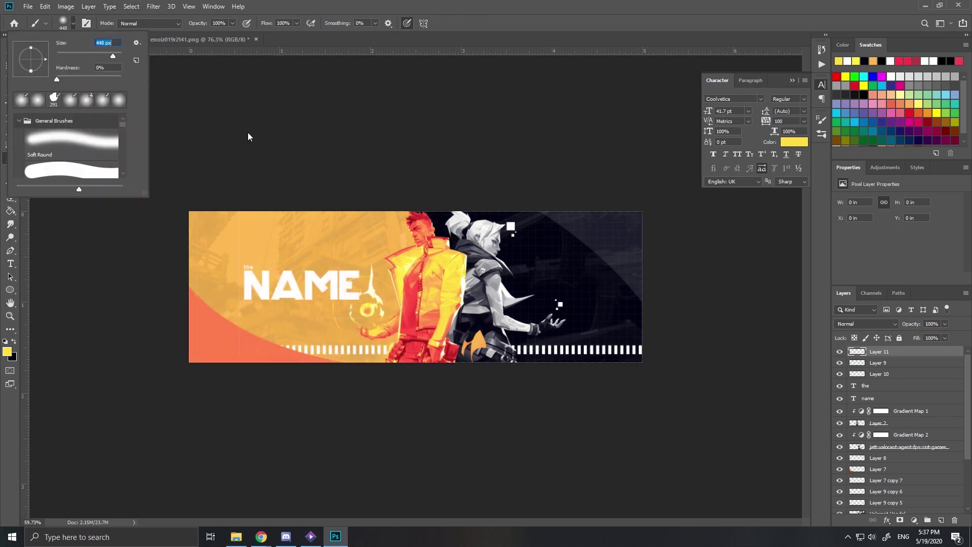
{"action": "left_click", "coordinate": [330, 116]}
{"action": "left_click_drag", "start_coordinate": [255, 324], "coordinate": [398, 321]}
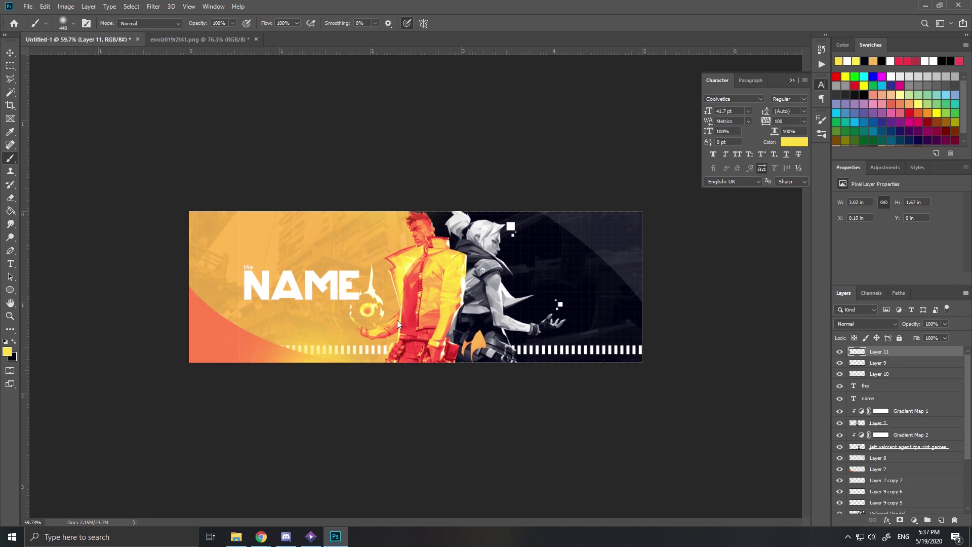
{"action": "mouse_move", "coordinate": [466, 358]}
{"action": "left_mouse_down"}
{"action": "mouse_move", "coordinate": [344, 333]}
{"action": "mouse_move", "coordinate": [139, 243]}
{"action": "mouse_move", "coordinate": [131, 224]}
{"action": "left_mouse_up"}
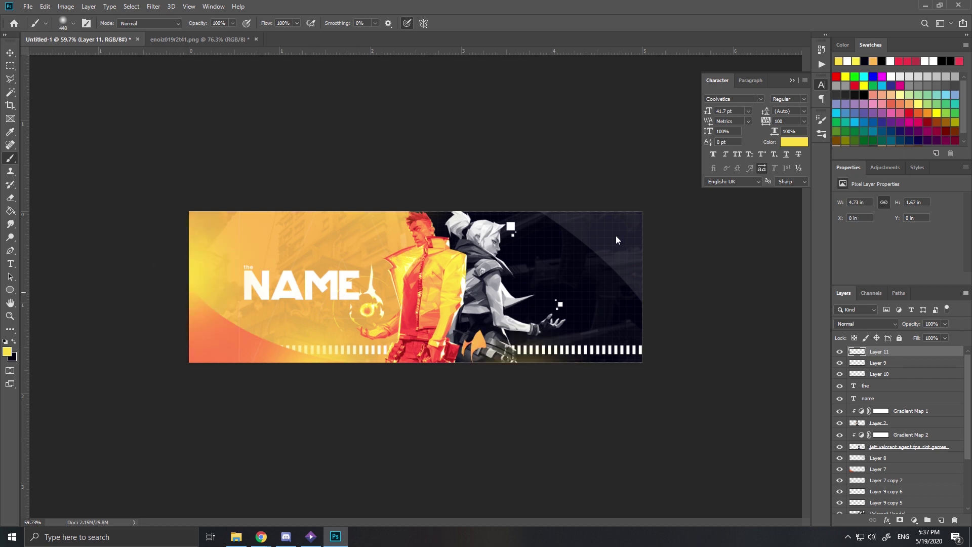
Set the yellow glow layer's blend mode to Screen and its opacity to 50%.
{"action": "scroll", "coordinate": [616, 235], "scroll_direction": "up", "scroll_amount": 4}
{"action": "left_click", "coordinate": [880, 326]}
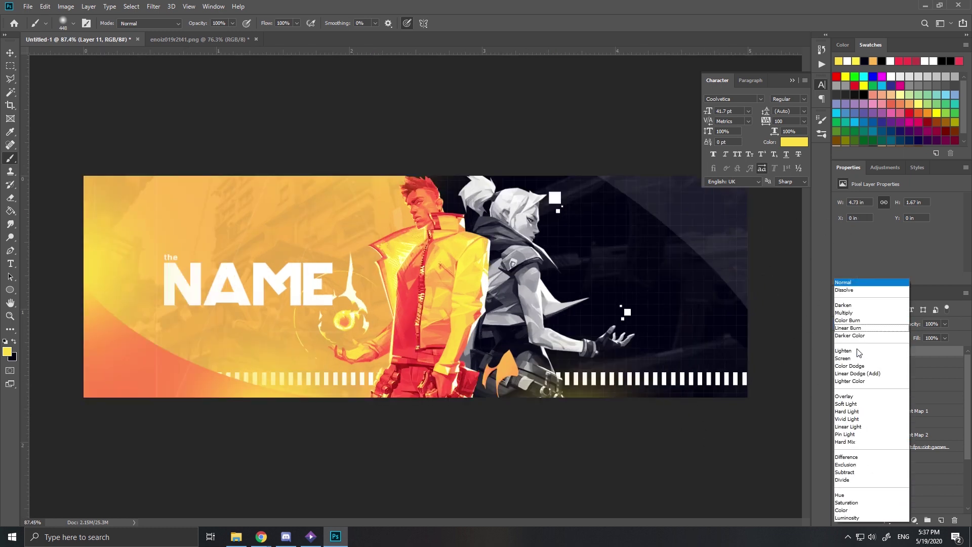
{"action": "left_click", "coordinate": [861, 358]}
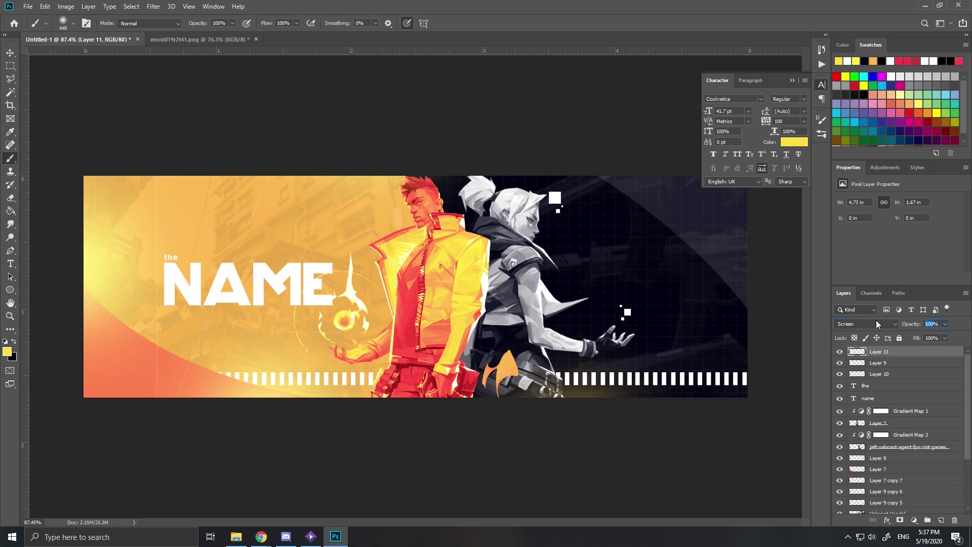
{"action": "type", "text": "50"}
{"action": "key", "text": "Return"}
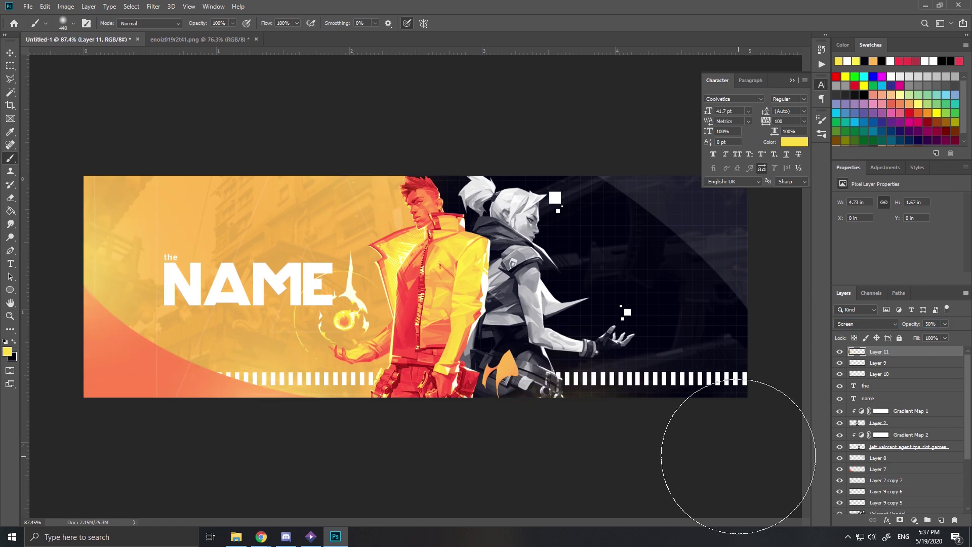
Set the foreground colour to white and paint soft glows along the lower and upper edges of the dark half.
{"action": "left_click", "coordinate": [8, 351]}
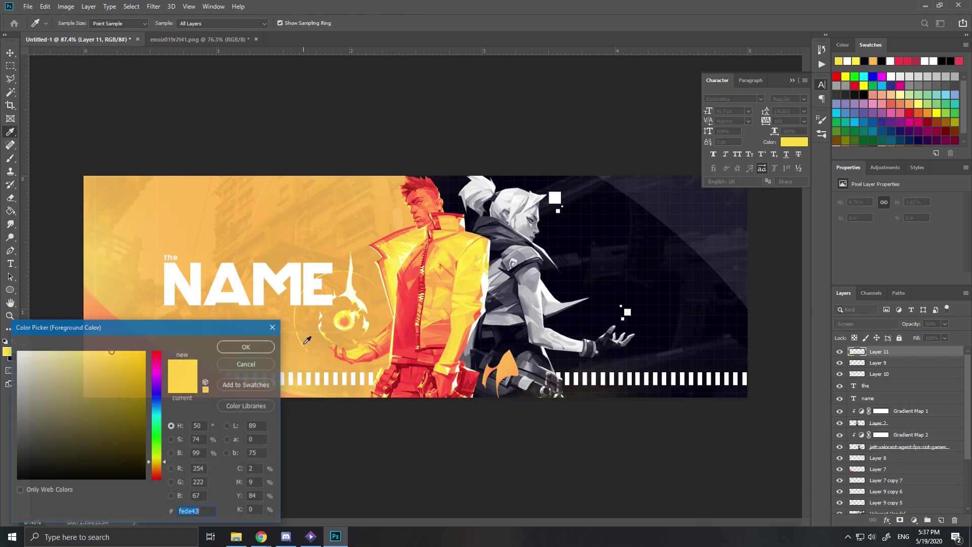
{"action": "left_click", "coordinate": [18, 350]}
{"action": "left_click", "coordinate": [250, 347]}
{"action": "left_click", "coordinate": [760, 438]}
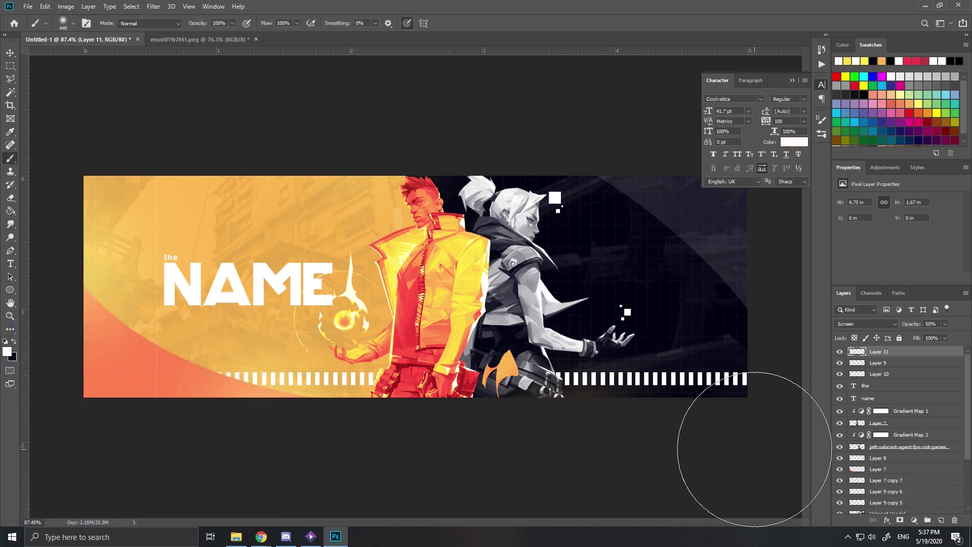
{"action": "left_click", "coordinate": [741, 447]}
{"action": "left_click", "coordinate": [597, 466]}
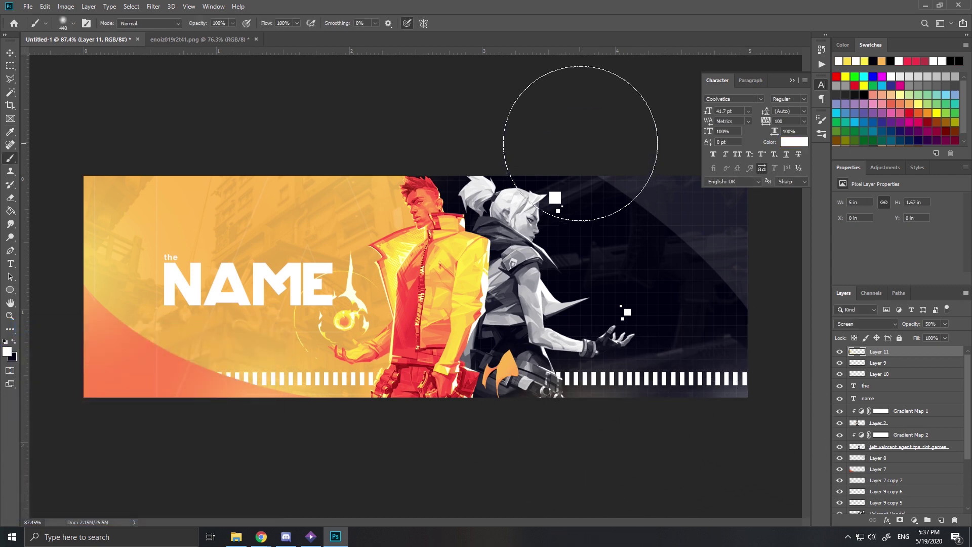
{"action": "left_click", "coordinate": [581, 142]}
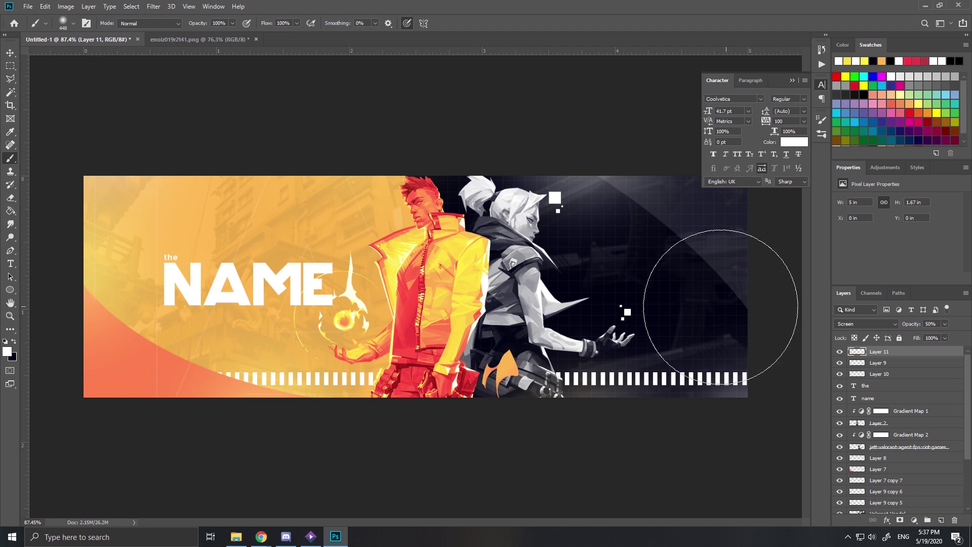
{"action": "left_click", "coordinate": [11, 197]}
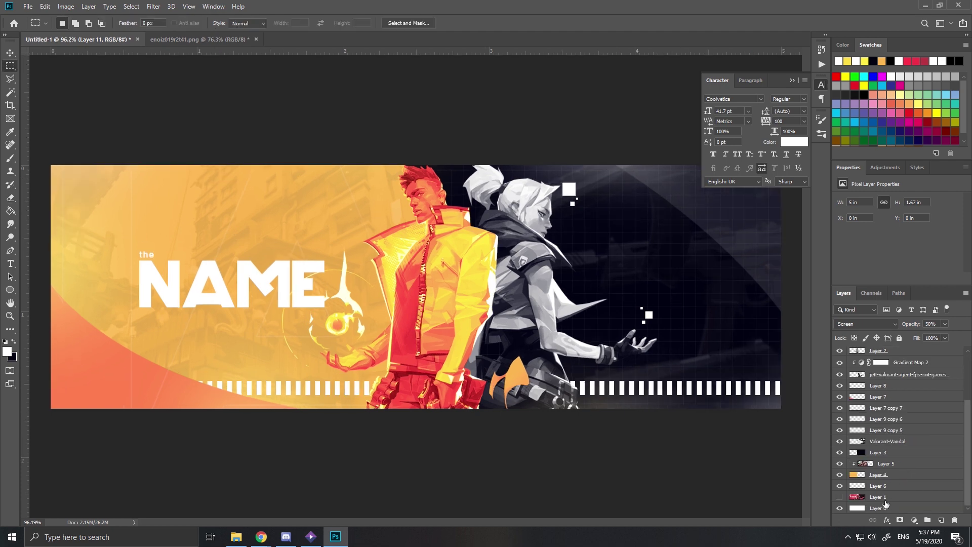
Duplicate all the layers and merge the copies into a single layer at the top of the stack.
{"action": "left_click", "coordinate": [886, 498], "text": "shift"}
{"action": "left_click", "coordinate": [888, 510], "text": "shift"}
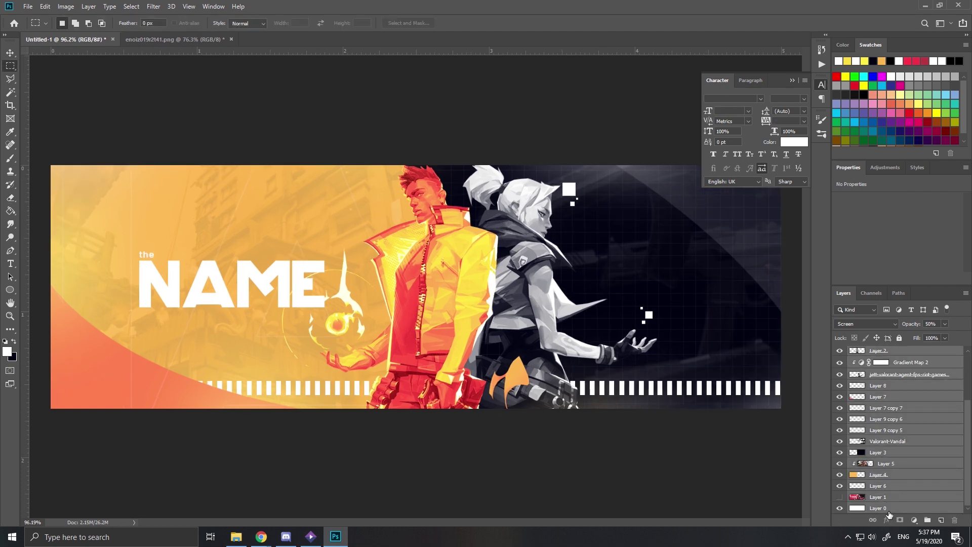
{"action": "key", "text": "ctrl+j"}
{"action": "key", "text": "ctrl+e"}
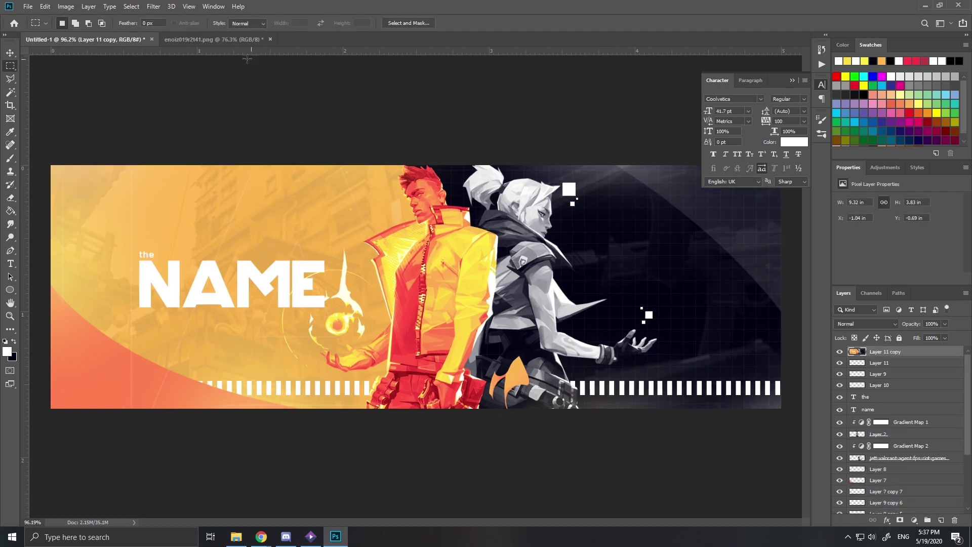
Select the full canvas area of the merged copy and separate it onto its own layer with Layer Via Cut.
{"action": "left_click_drag", "start_coordinate": [46, 160], "coordinate": [785, 411]}
{"action": "right_click", "coordinate": [614, 304]}
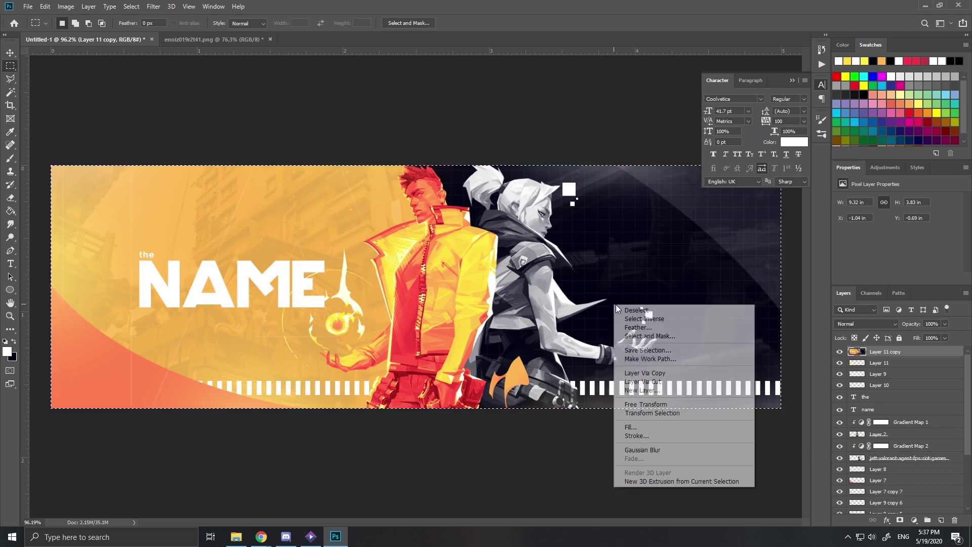
{"action": "left_click", "coordinate": [667, 382]}
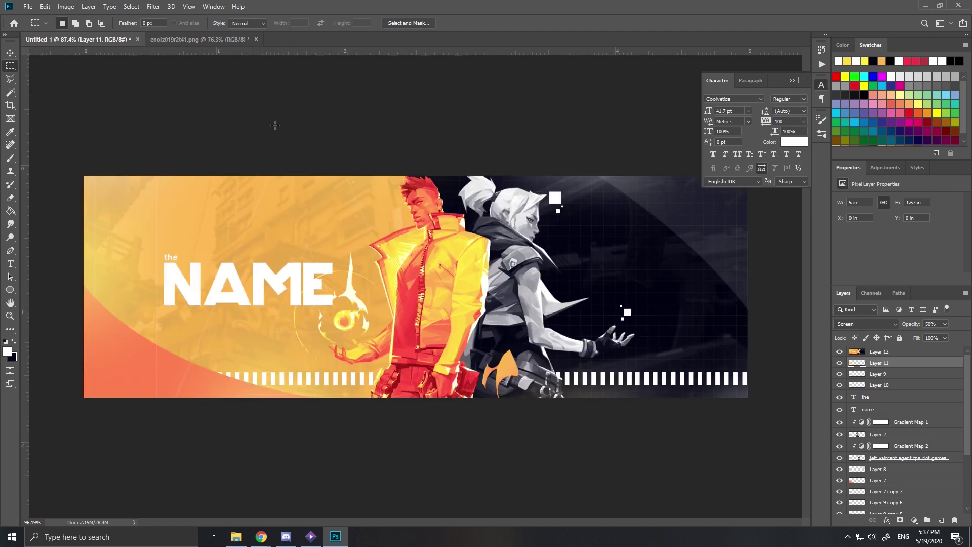
Adjust Layer 12 in the Camera Raw Filter: Exposure +0.25, Contrast +14, Highlights +8, Shadows -15 and Whites +19.
{"action": "left_click", "coordinate": [153, 6]}
{"action": "left_click", "coordinate": [190, 67]}
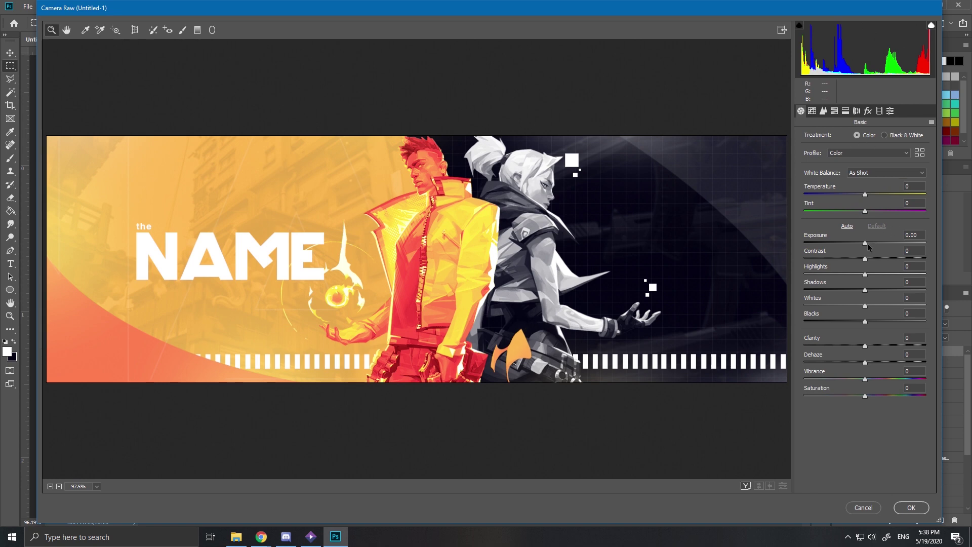
{"action": "left_click_drag", "start_coordinate": [868, 243], "coordinate": [877, 302]}
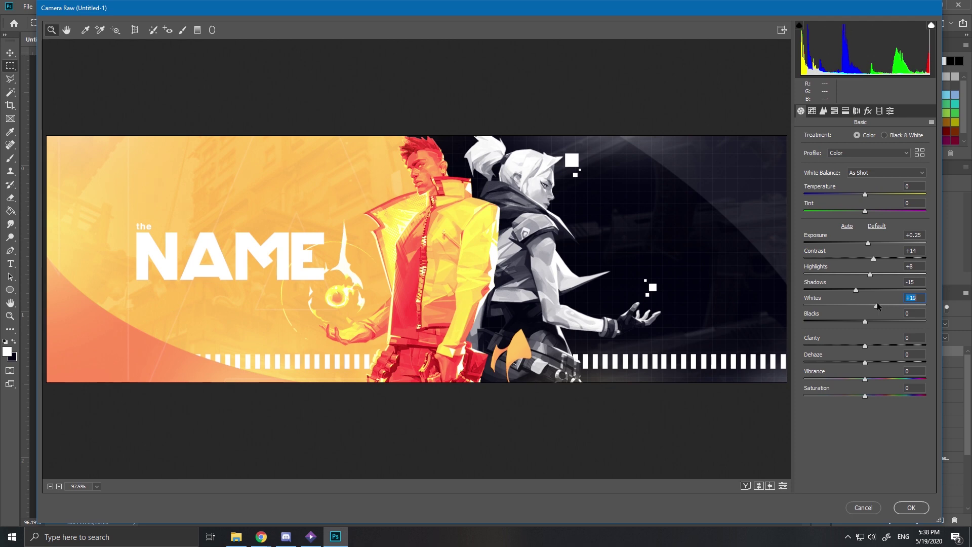
Shift the Camera Raw hues to Reds +4, Oranges -23, Yellows -29 and Blues +89, apply the filter, and compare the banner with and without it.
{"action": "left_click", "coordinate": [834, 110]}
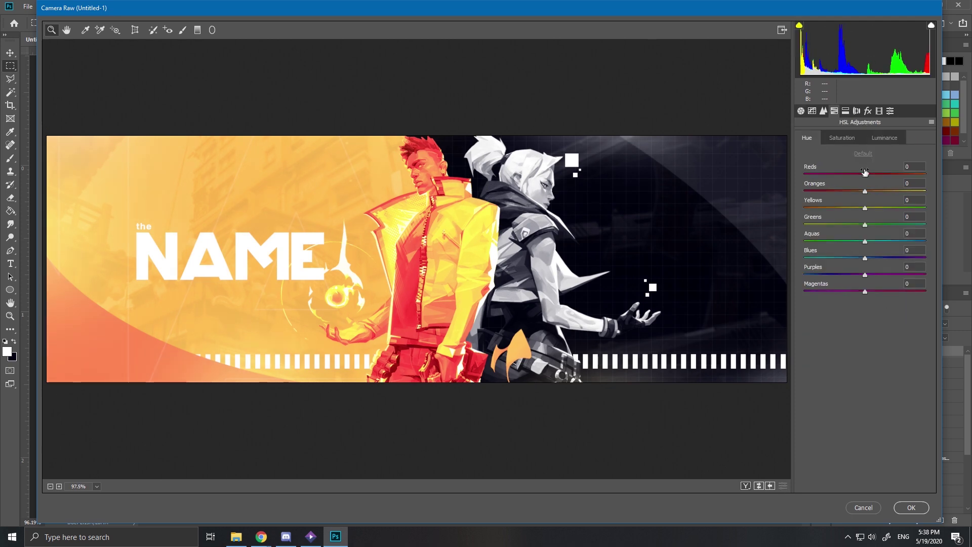
{"action": "left_click_drag", "start_coordinate": [865, 172], "coordinate": [918, 271]}
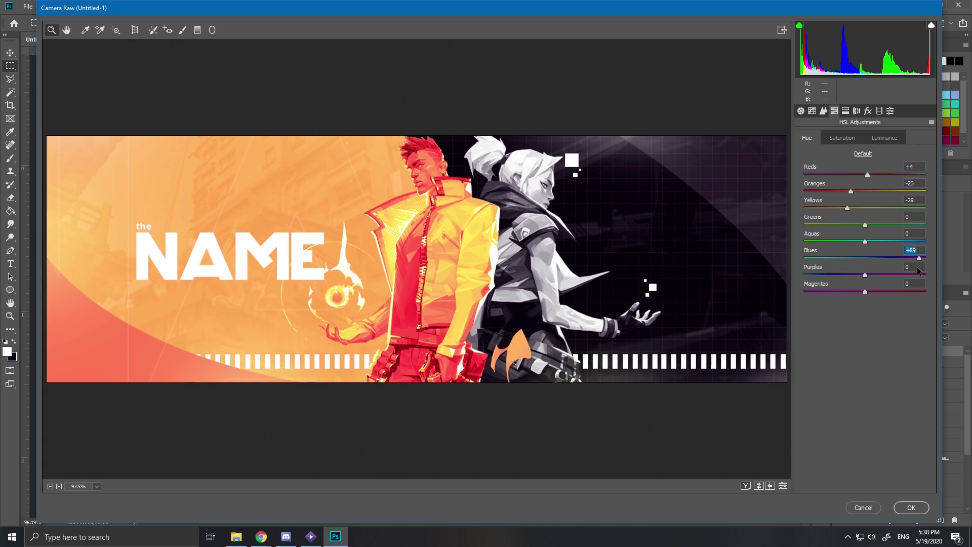
{"action": "left_click", "coordinate": [901, 508]}
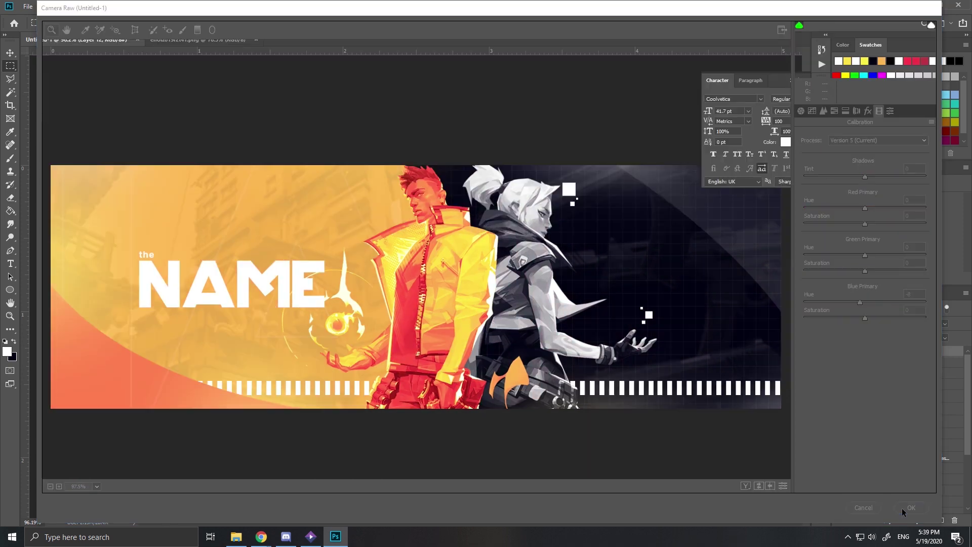
{"action": "left_click", "coordinate": [839, 351]}
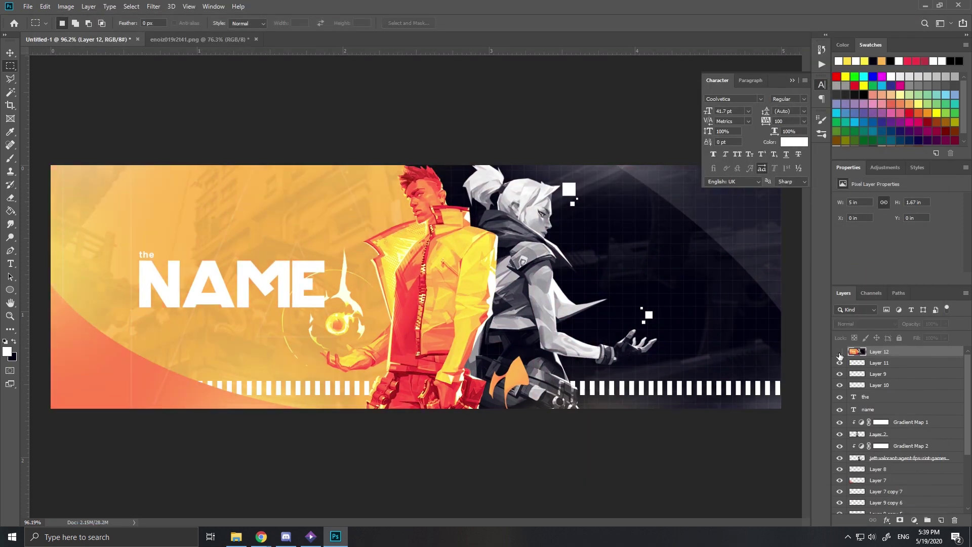
{"action": "left_click", "coordinate": [840, 351]}
{"action": "key", "text": "ctrl+minus"}
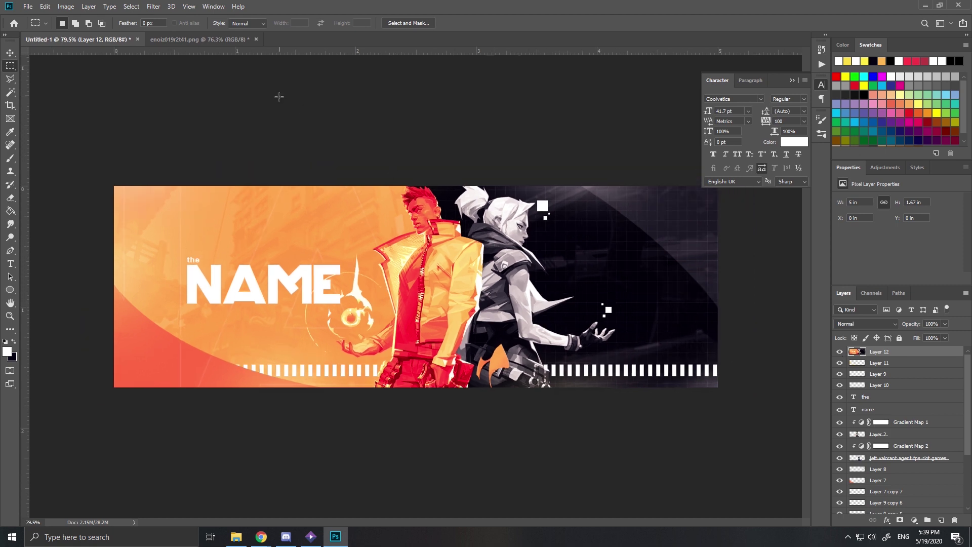
Duplicate the colour-graded Layer 12 and apply a High Pass filter to the copy.
{"action": "key", "text": "ctrl+j"}
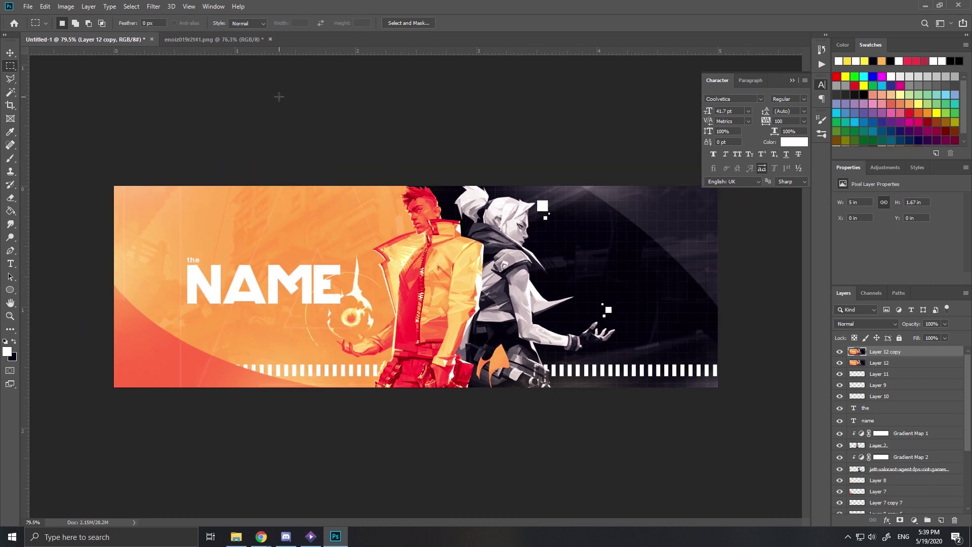
{"action": "left_click", "coordinate": [154, 6]}
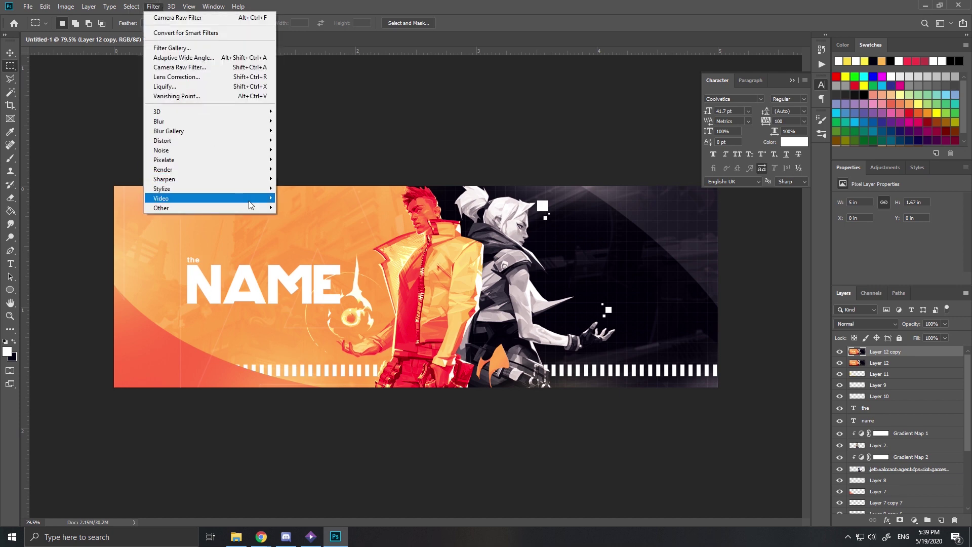
{"action": "mouse_move", "coordinate": [249, 198]}
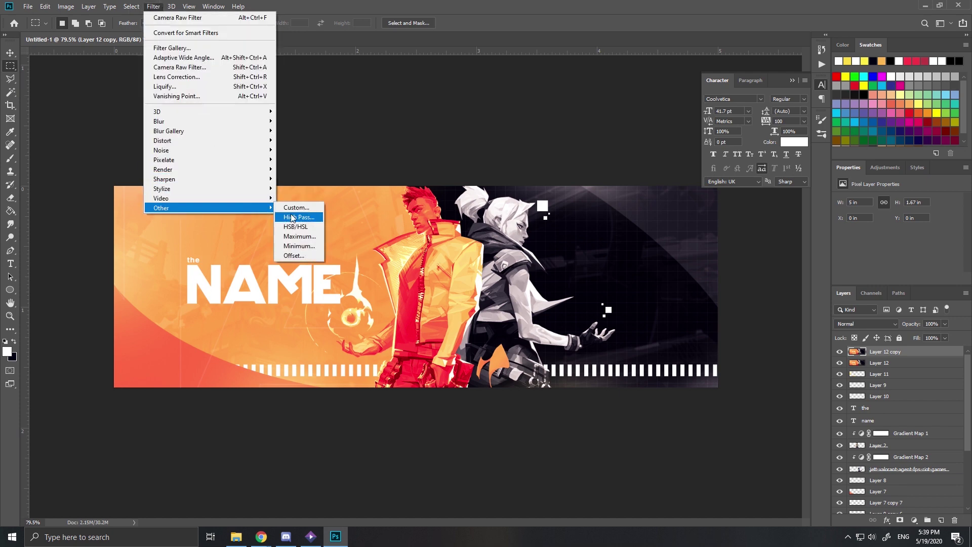
{"action": "left_click", "coordinate": [298, 217]}
{"action": "left_click", "coordinate": [538, 128]}
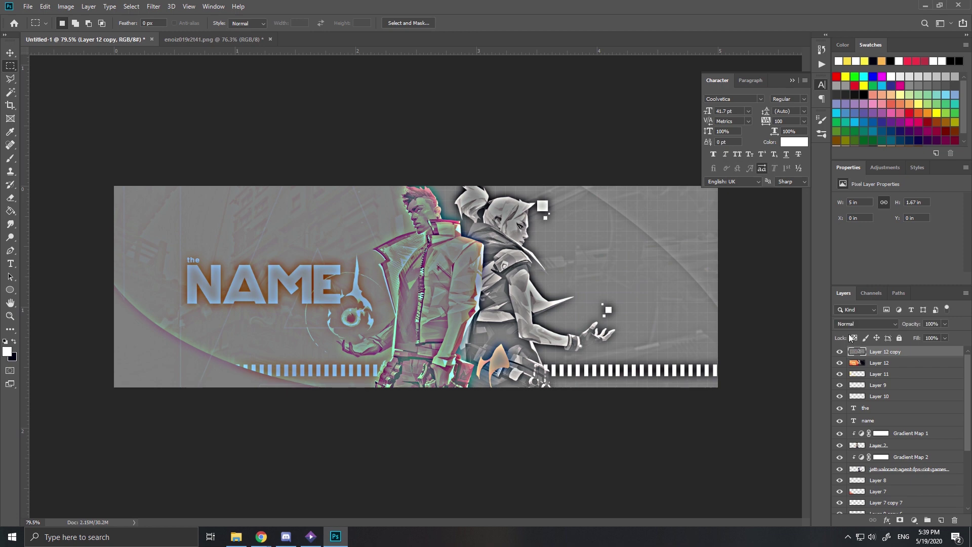
Set the High Pass layer's blend mode to Soft Light and compare the characters' sharpness with and without it.
{"action": "left_click", "coordinate": [855, 324]}
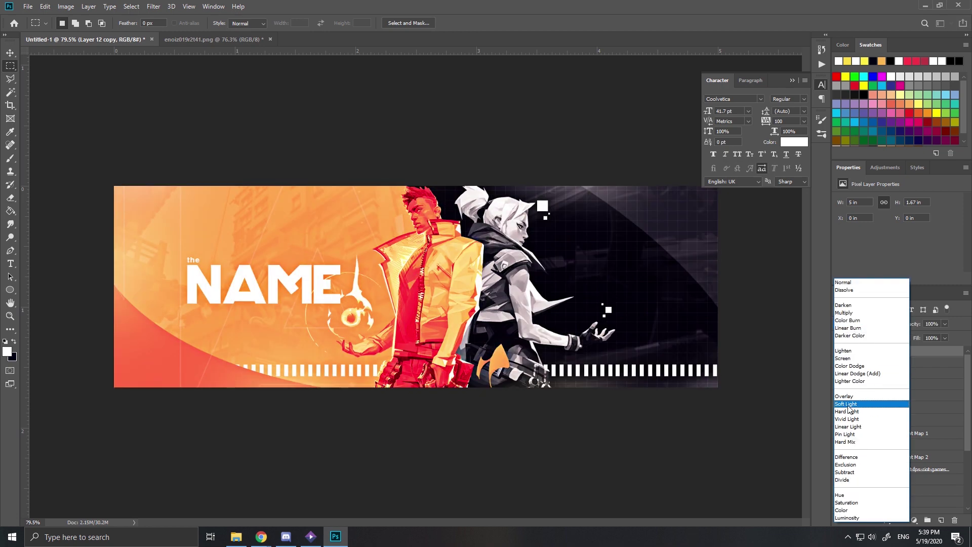
{"action": "left_click", "coordinate": [847, 403]}
{"action": "scroll", "coordinate": [504, 264], "scroll_direction": "up", "scroll_amount": 5}
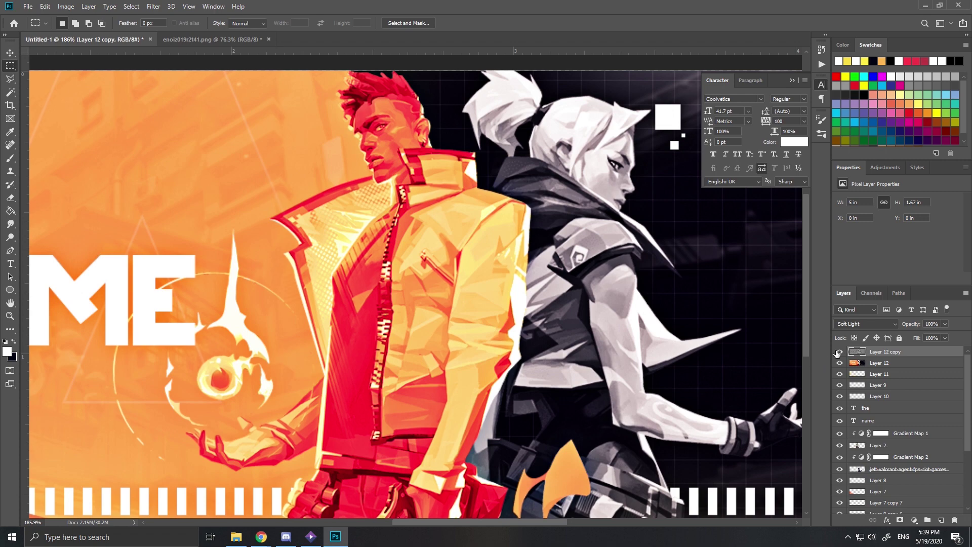
{"action": "left_click", "coordinate": [839, 352]}
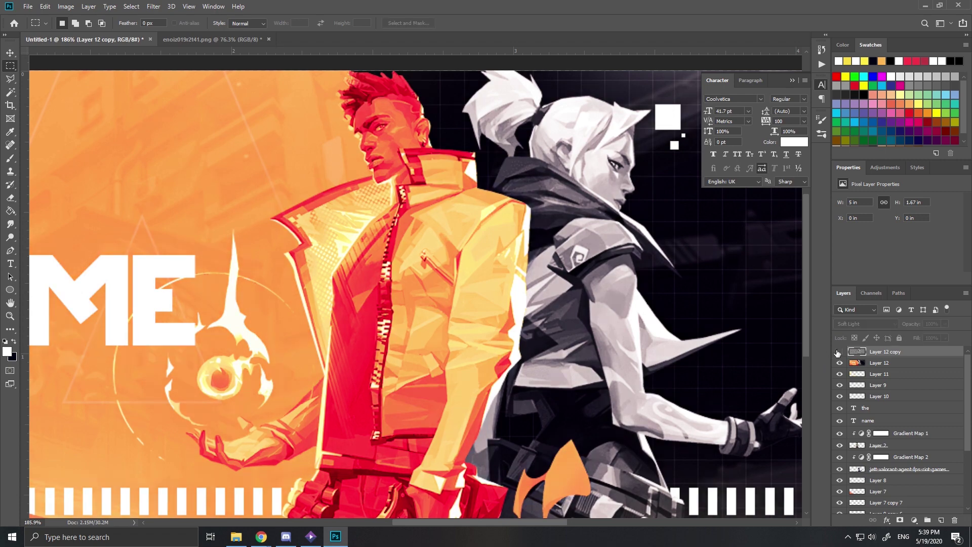
{"action": "left_click", "coordinate": [839, 352]}
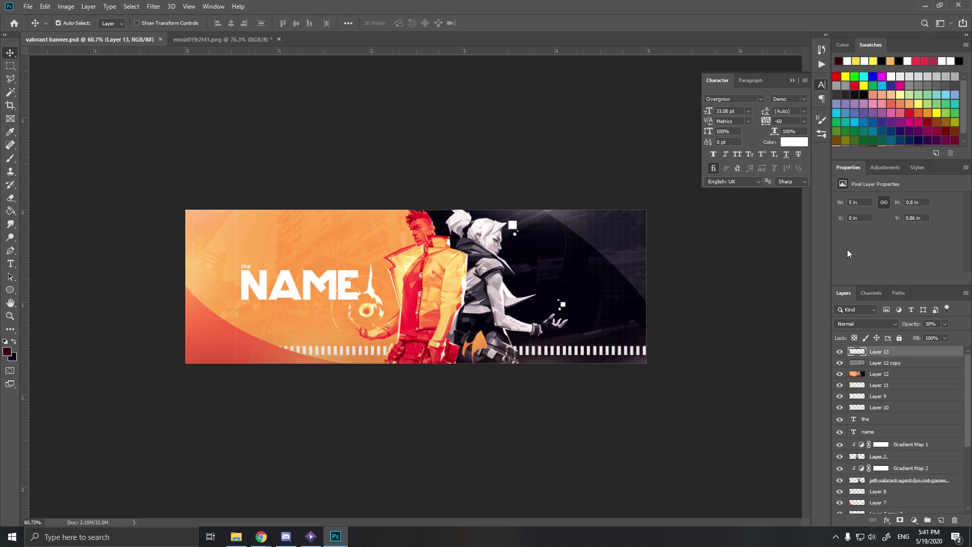
Delete the colour-graded Layer 12 and its High Pass copy.
{"action": "left_click", "coordinate": [879, 377]}
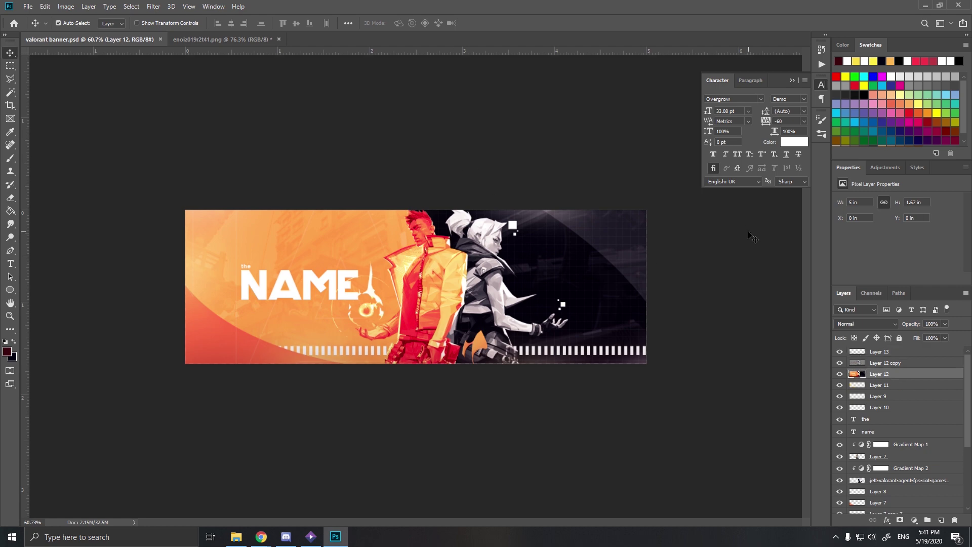
{"action": "key", "text": "Delete"}
{"action": "left_click", "coordinate": [860, 363]}
{"action": "key", "text": "Delete"}
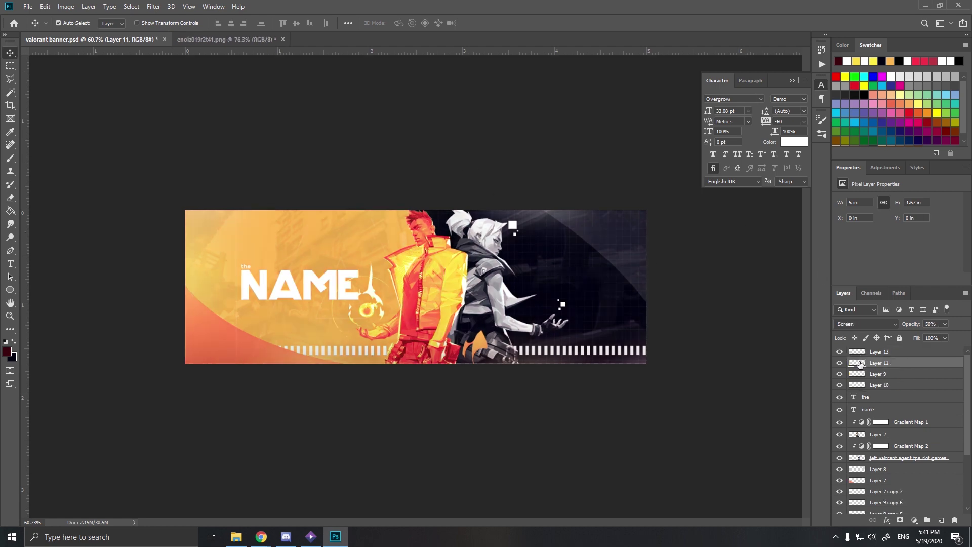
Select all of the solid NAME text for editing.
{"action": "scroll", "coordinate": [275, 284], "scroll_direction": "up", "scroll_amount": 9}
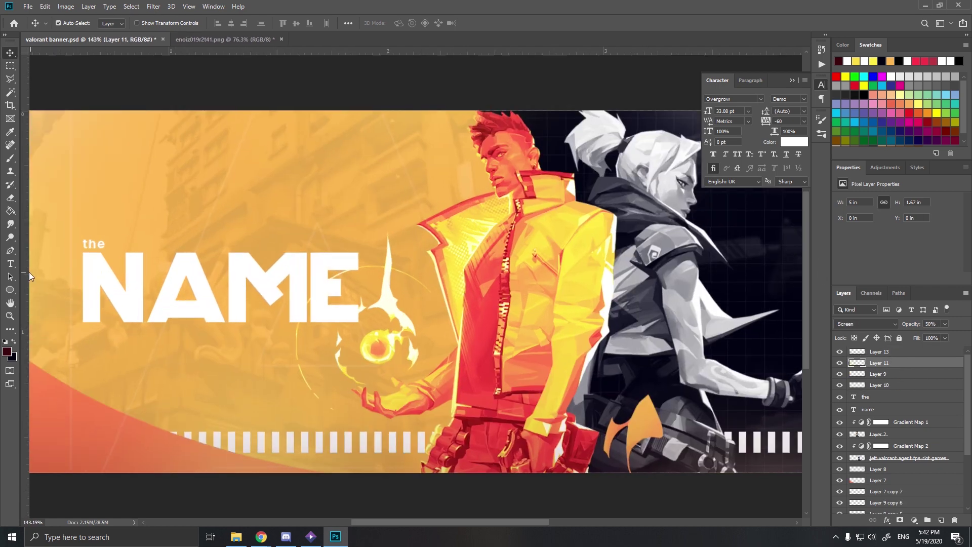
{"action": "left_click", "coordinate": [10, 263]}
{"action": "left_click", "coordinate": [88, 280]}
{"action": "left_click_drag", "start_coordinate": [87, 279], "coordinate": [395, 308]}
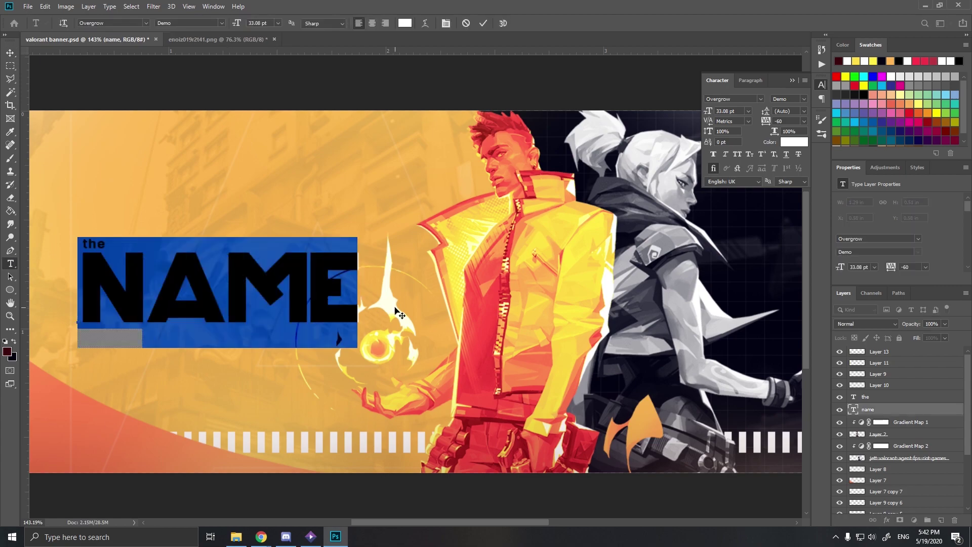